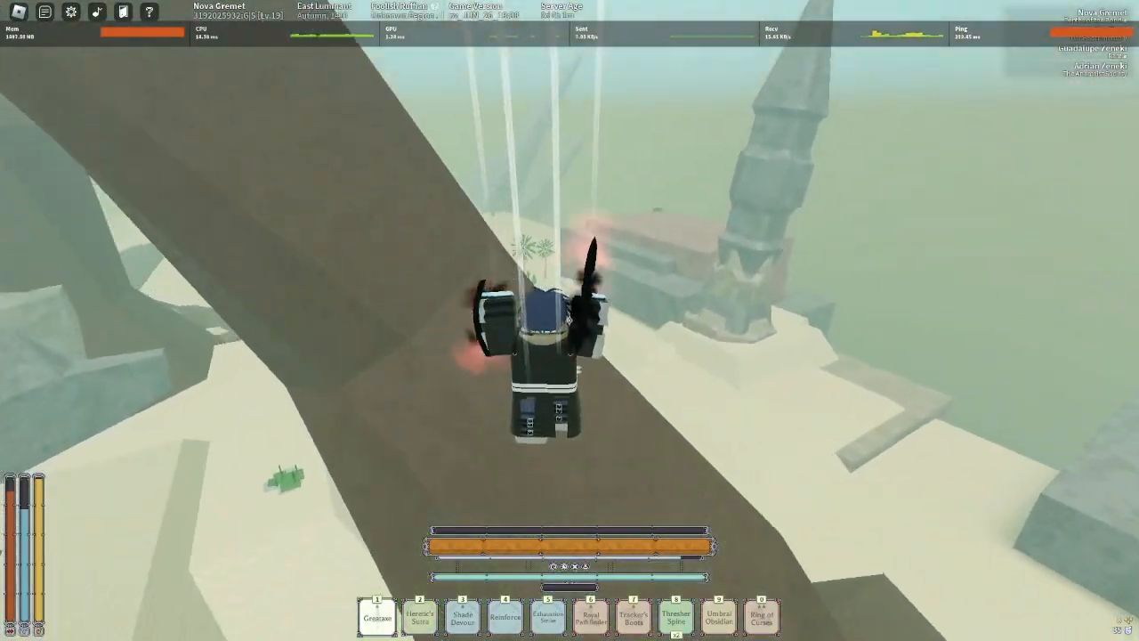
Run down the stone path and slide onto the desert sands
{"action": "key", "text": "w"}
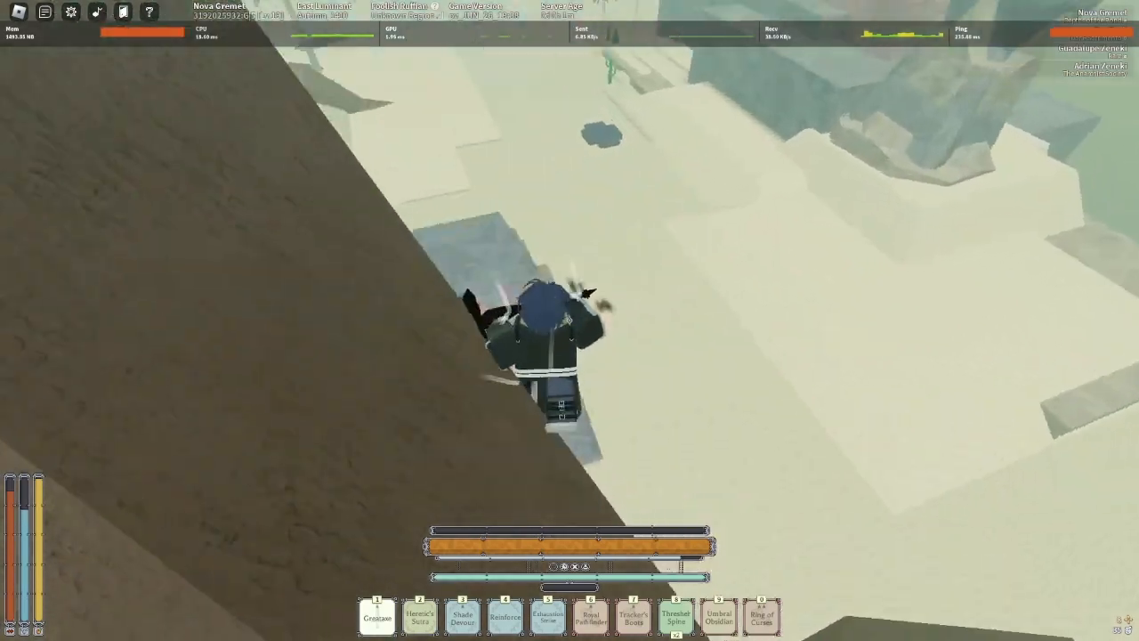
{"action": "key", "text": "w"}
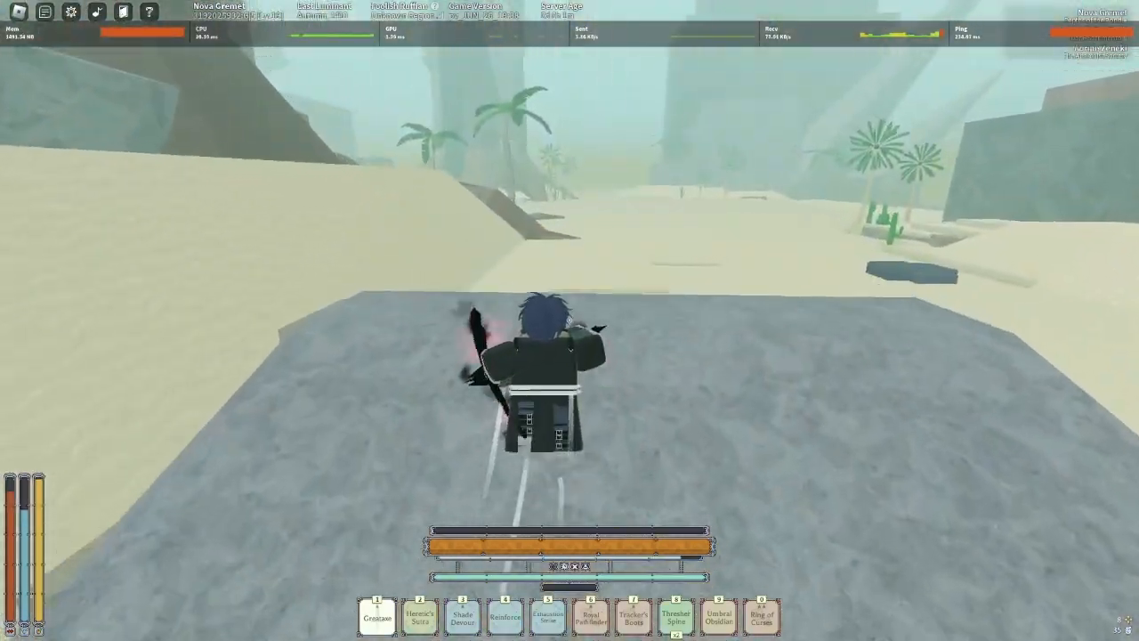
{"action": "key", "text": "w"}
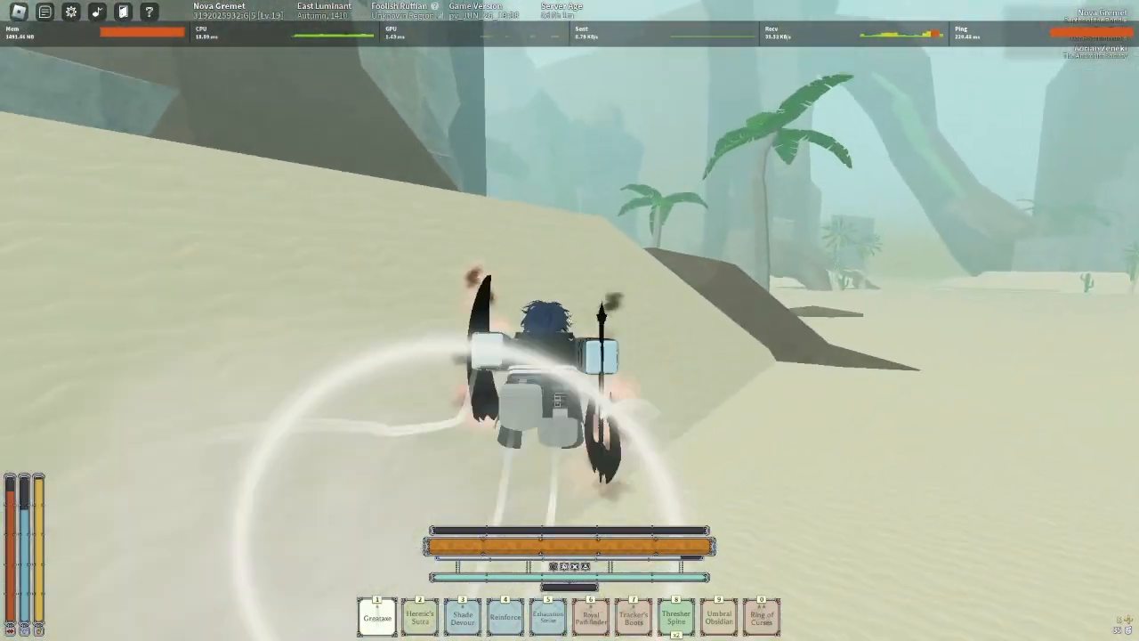
{"action": "key", "text": "w"}
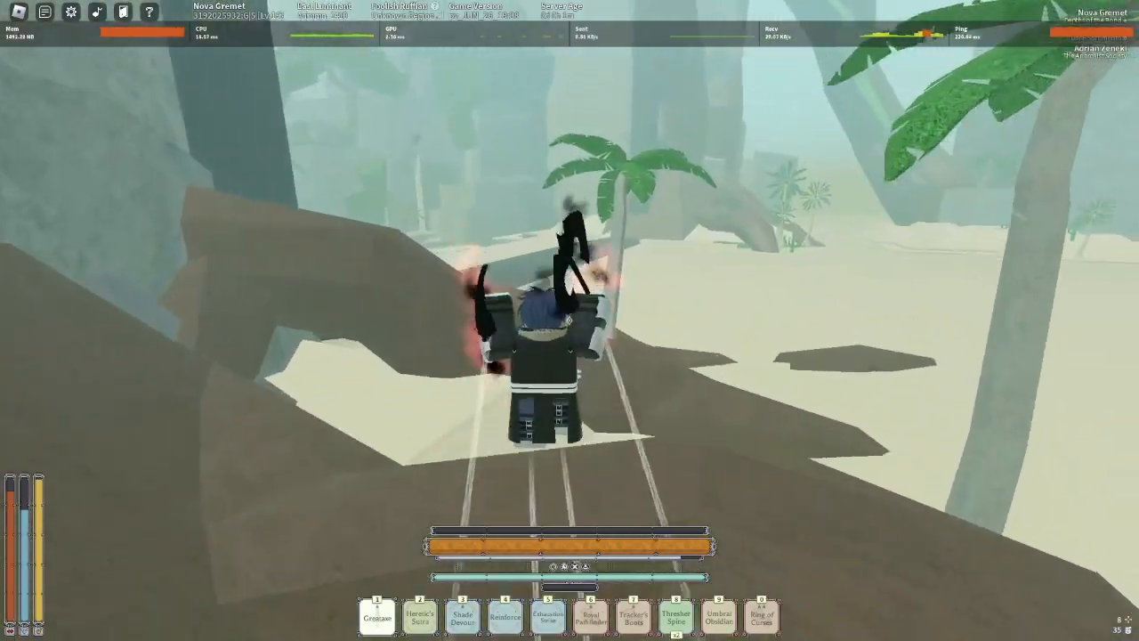
{"action": "key", "text": "w"}
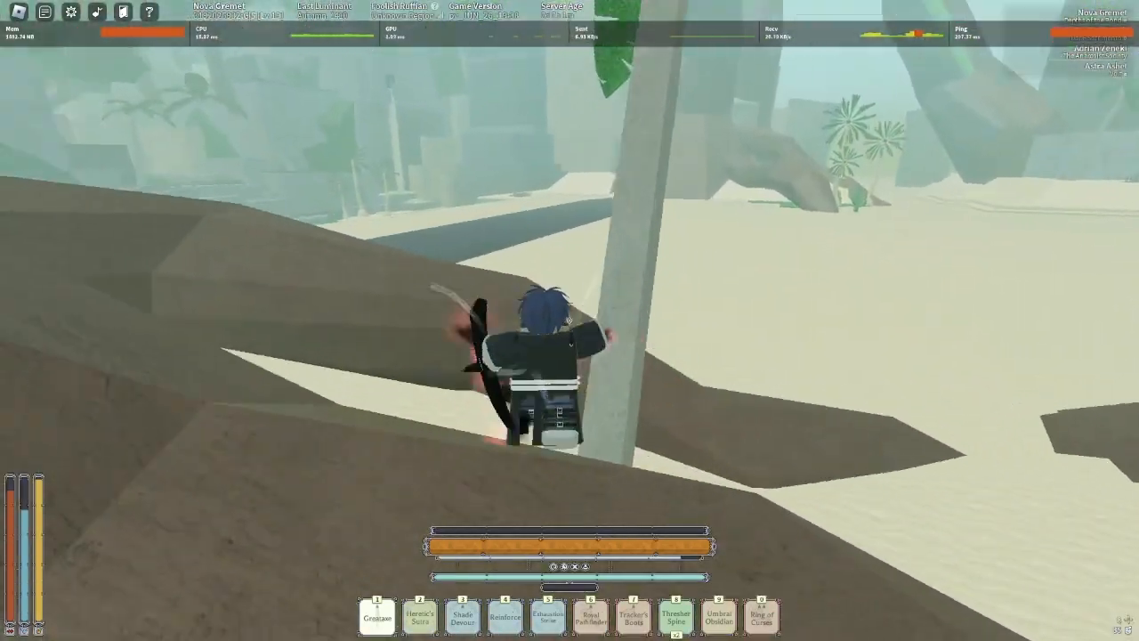
{"action": "key", "text": "w"}
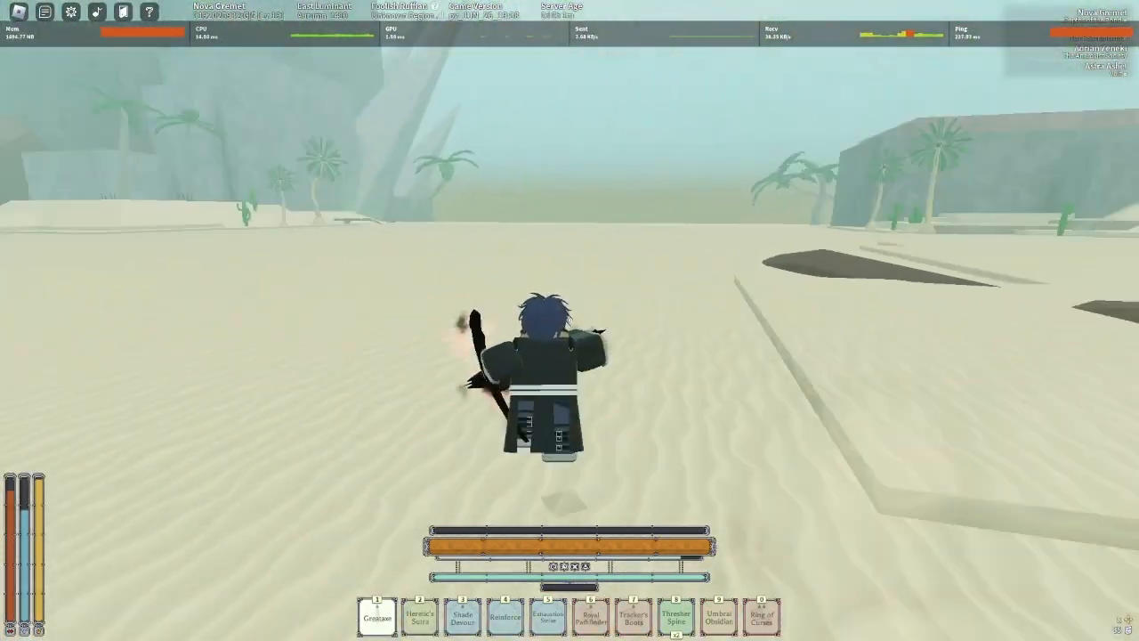
{"action": "key", "text": "w"}
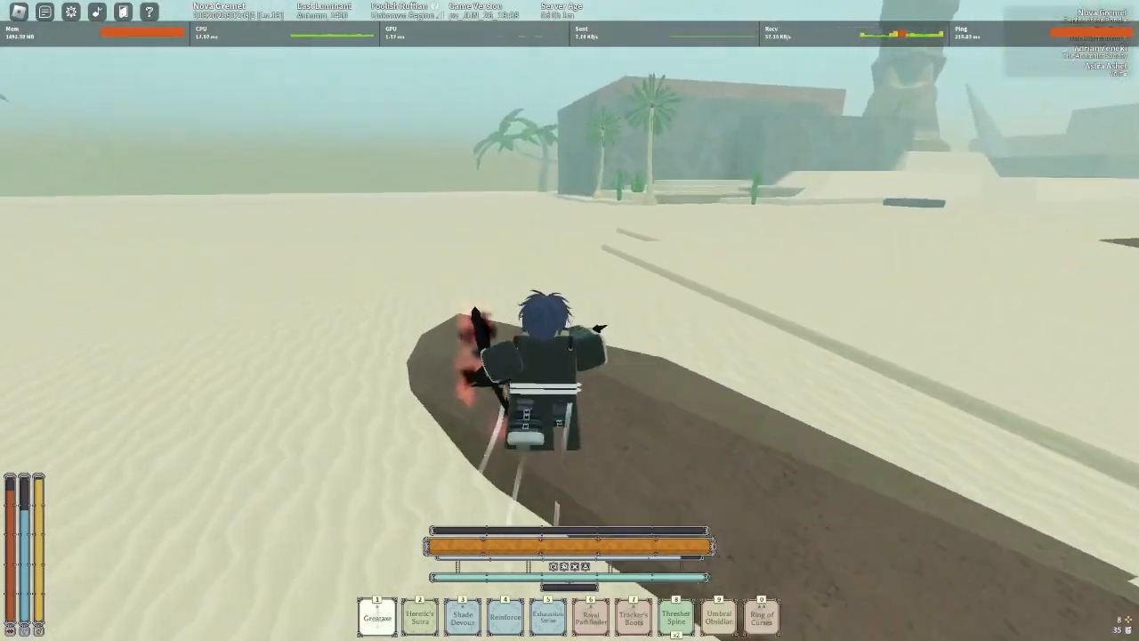
{"action": "key", "text": "w"}
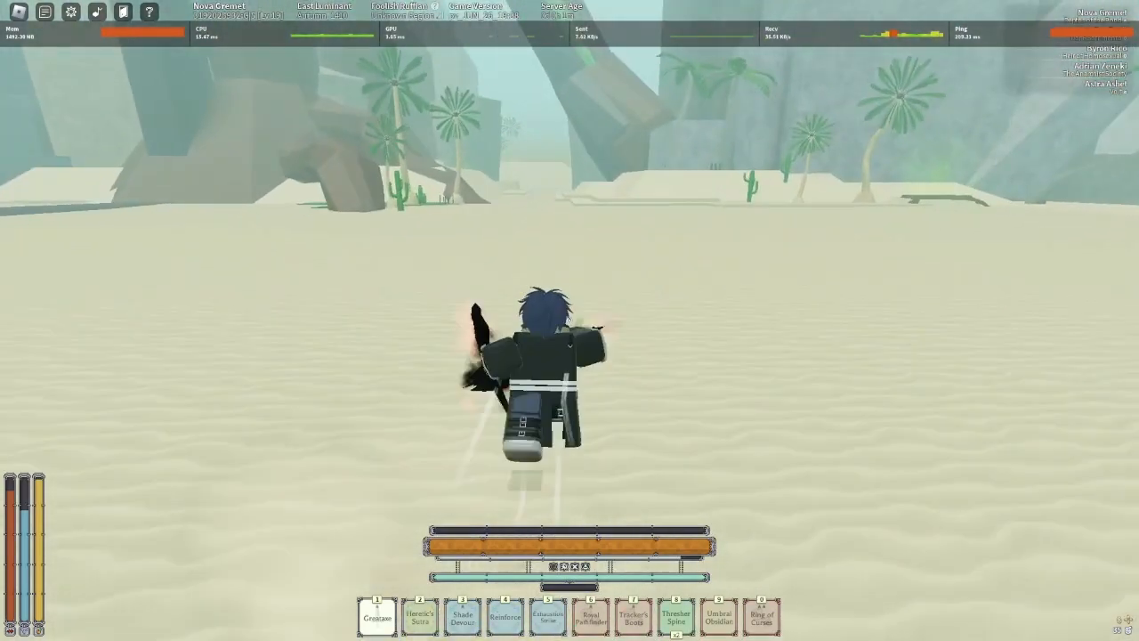
{"action": "key", "text": "w"}
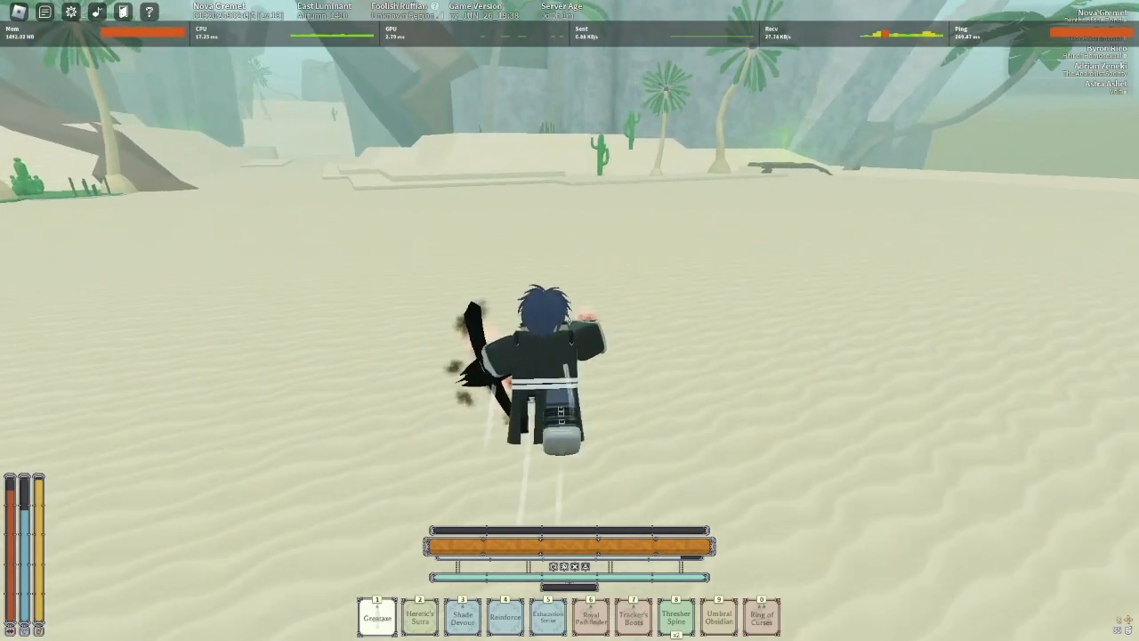
Cross the open desert past the palm trees toward the rock formations in the fog
{"action": "key", "text": "w"}
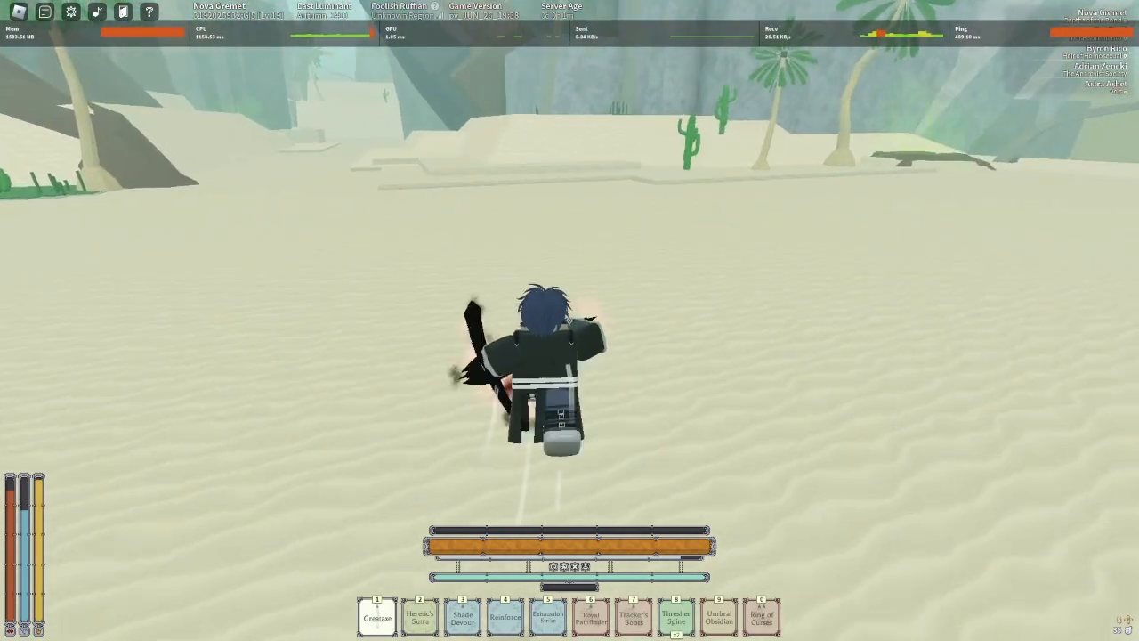
{"action": "key", "text": "w"}
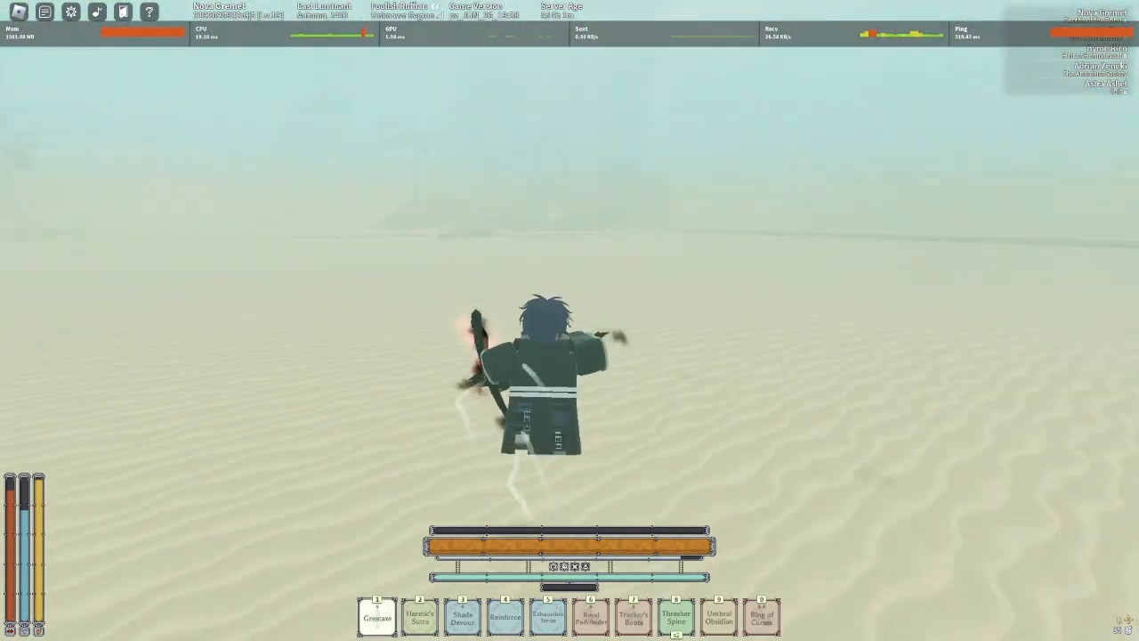
{"action": "key", "text": "w"}
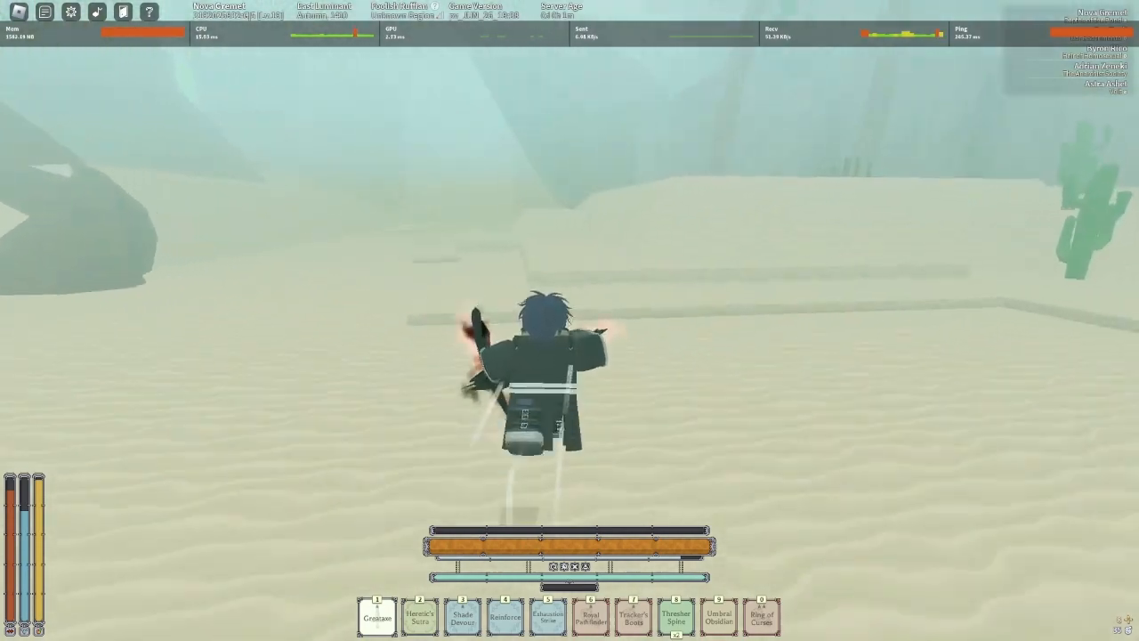
{"action": "key", "text": "w"}
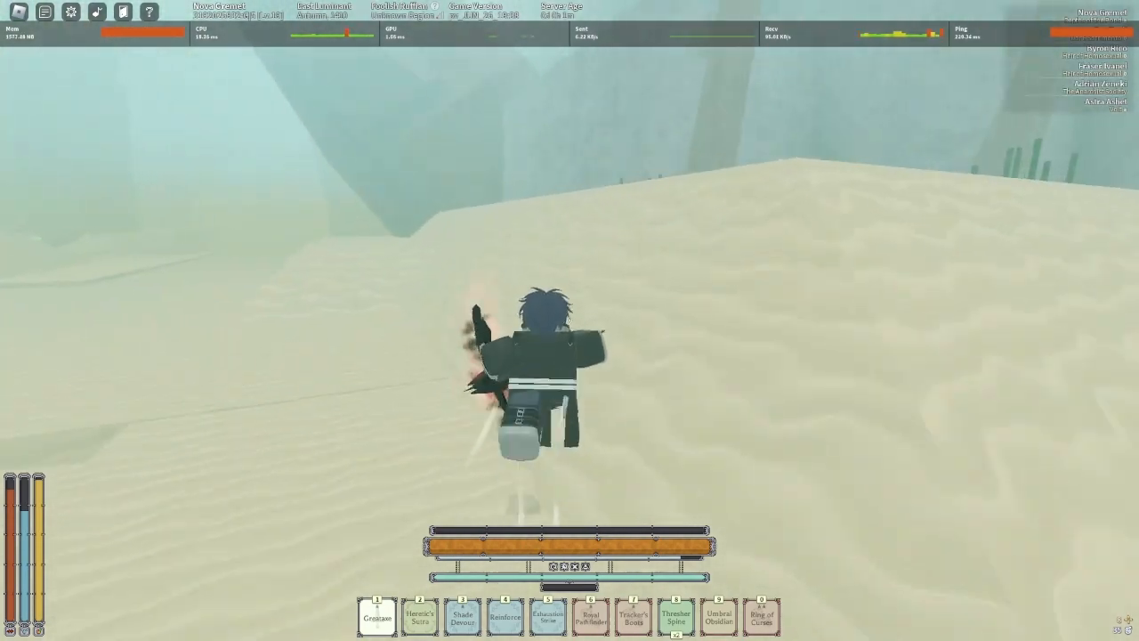
Climb the rock wall onto the ledge and run up the sloped rock toward the ridge
{"action": "key", "text": "w"}
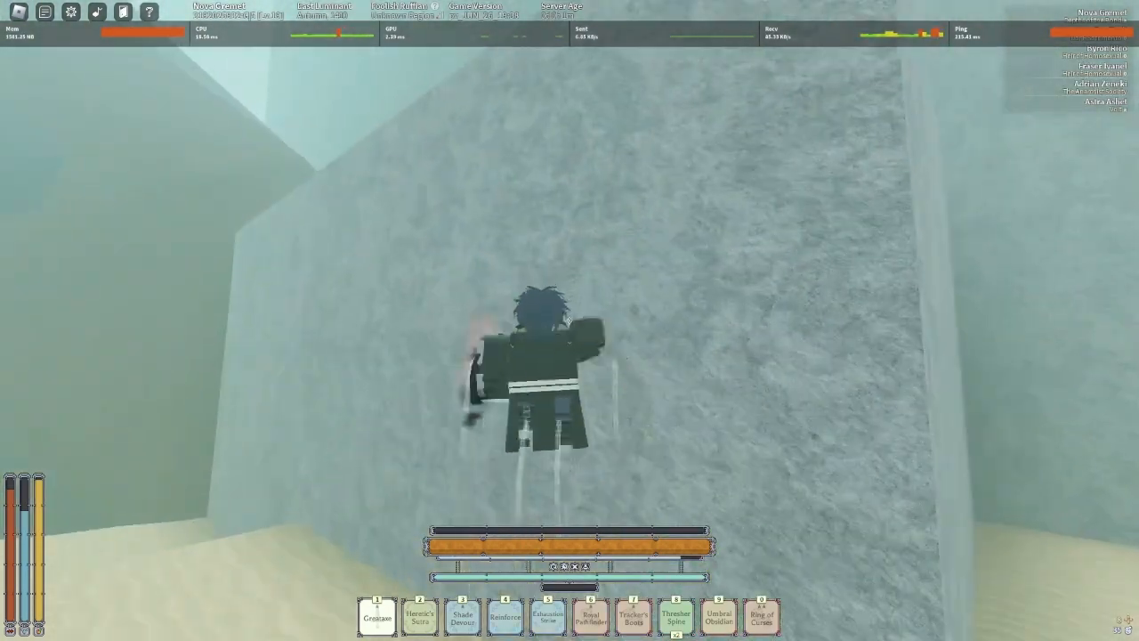
{"action": "key", "text": "w"}
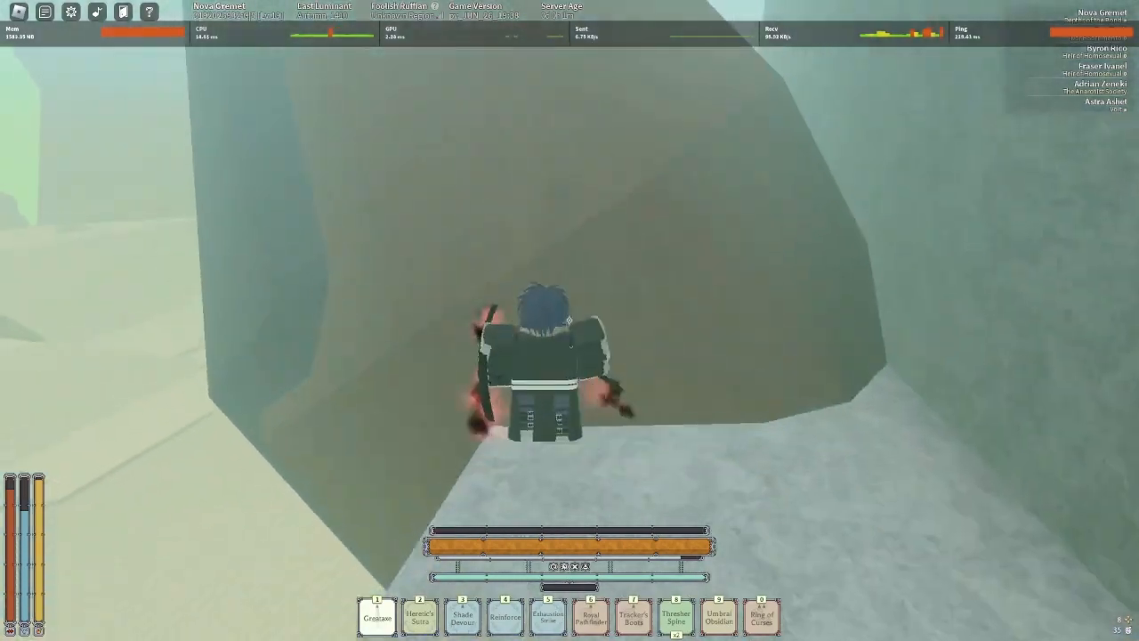
{"action": "key", "text": "w"}
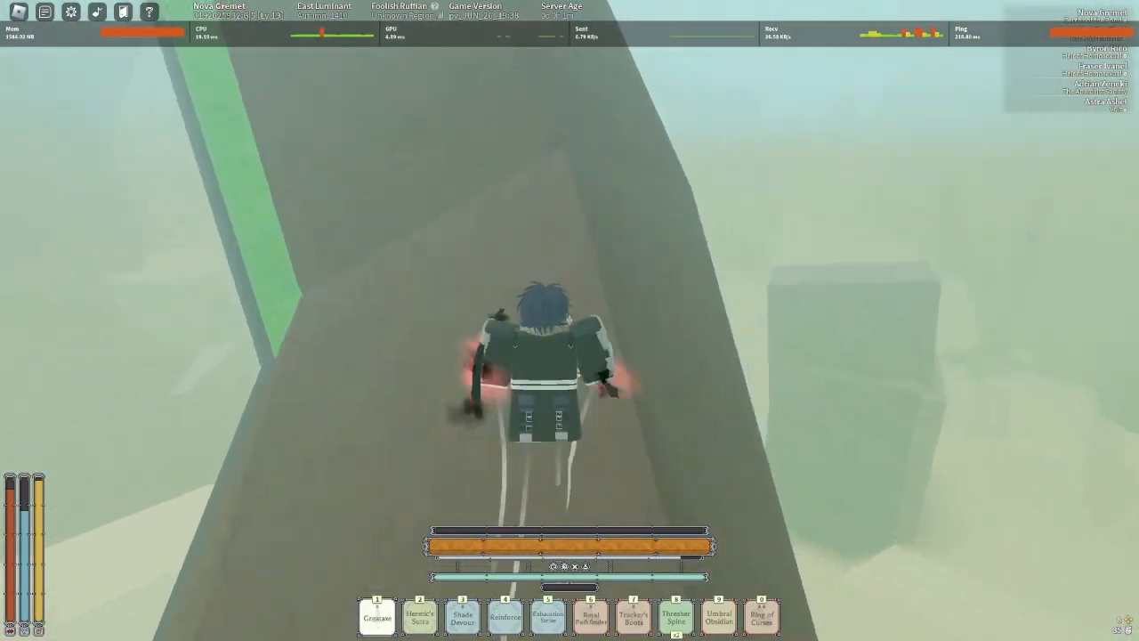
{"action": "key", "text": "w"}
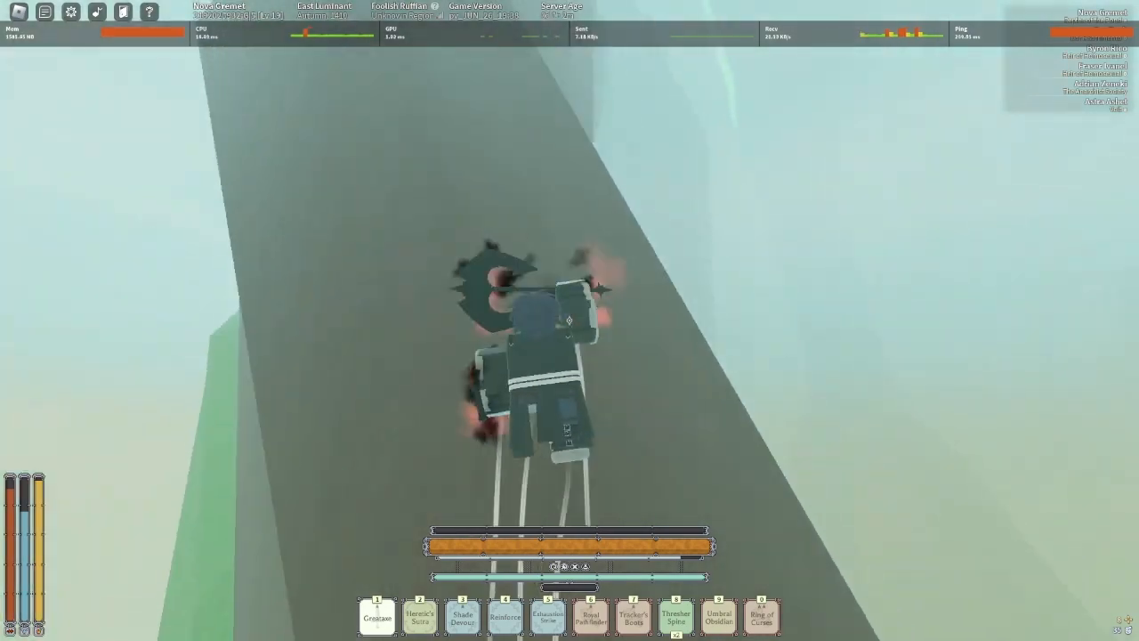
{"action": "key", "text": "w"}
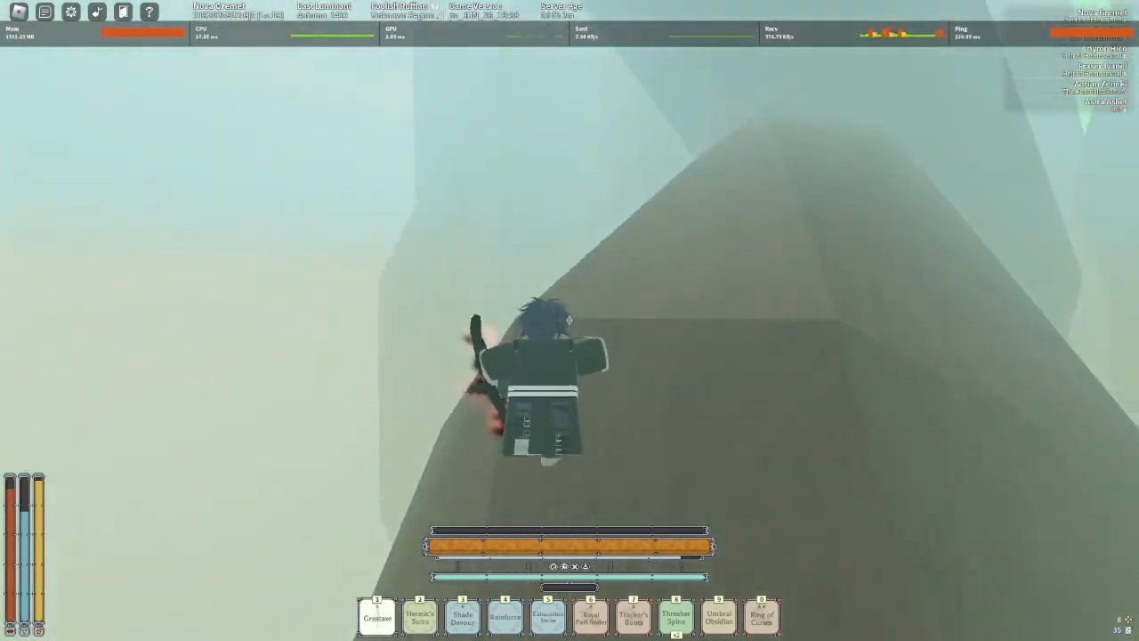
Climb the narrow rock ridge and vault up onto the clifftop
{"action": "key", "text": "w"}
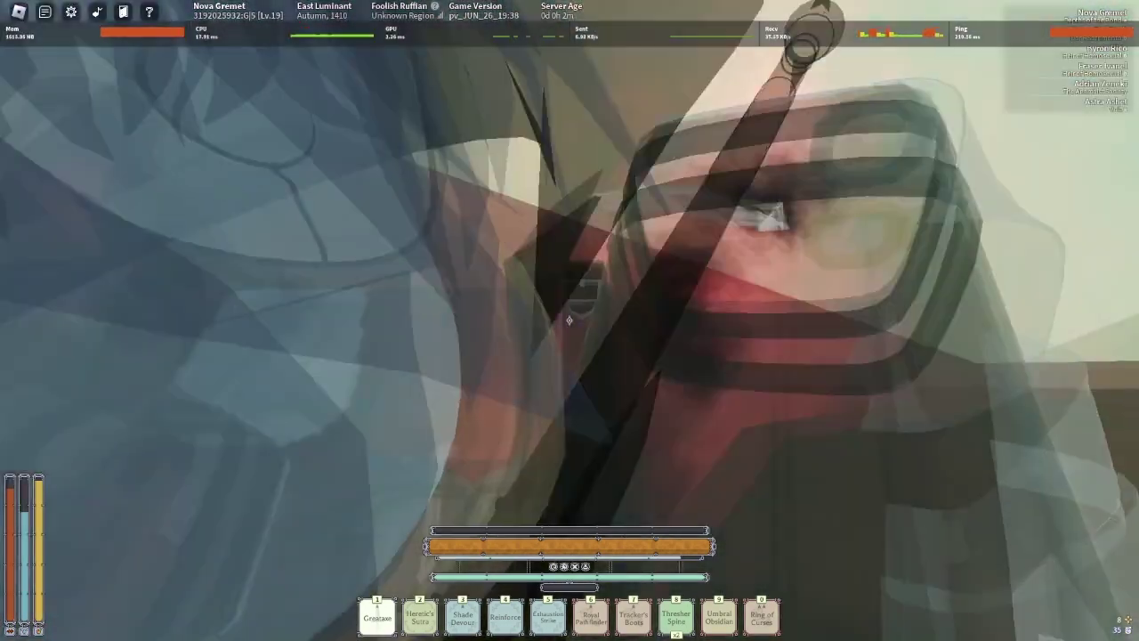
{"action": "key", "text": "w"}
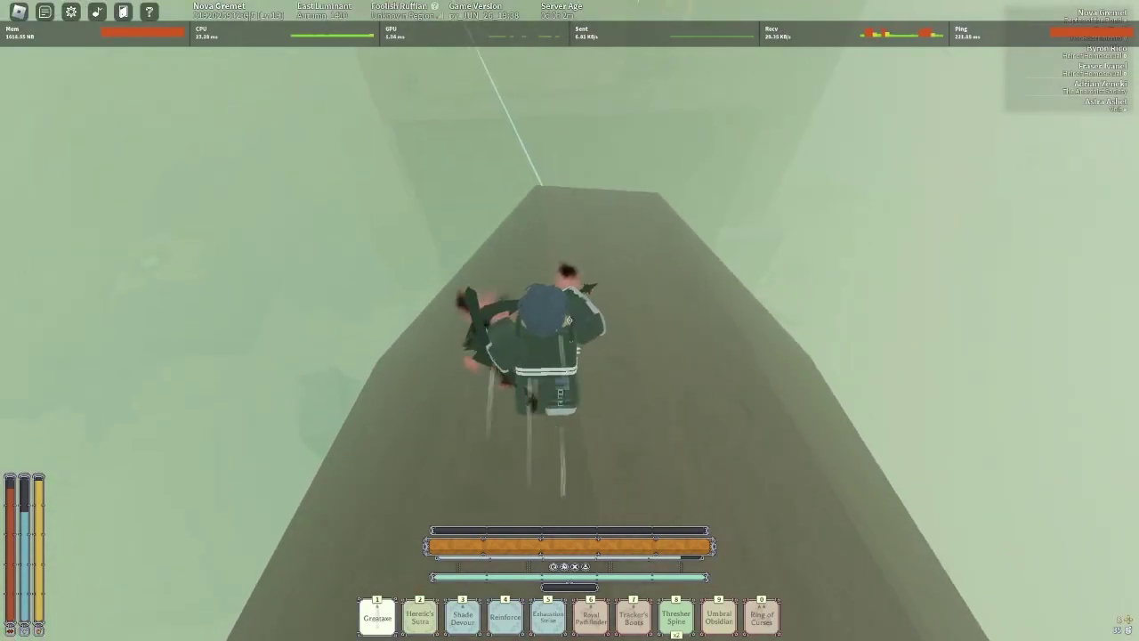
{"action": "key", "text": "w"}
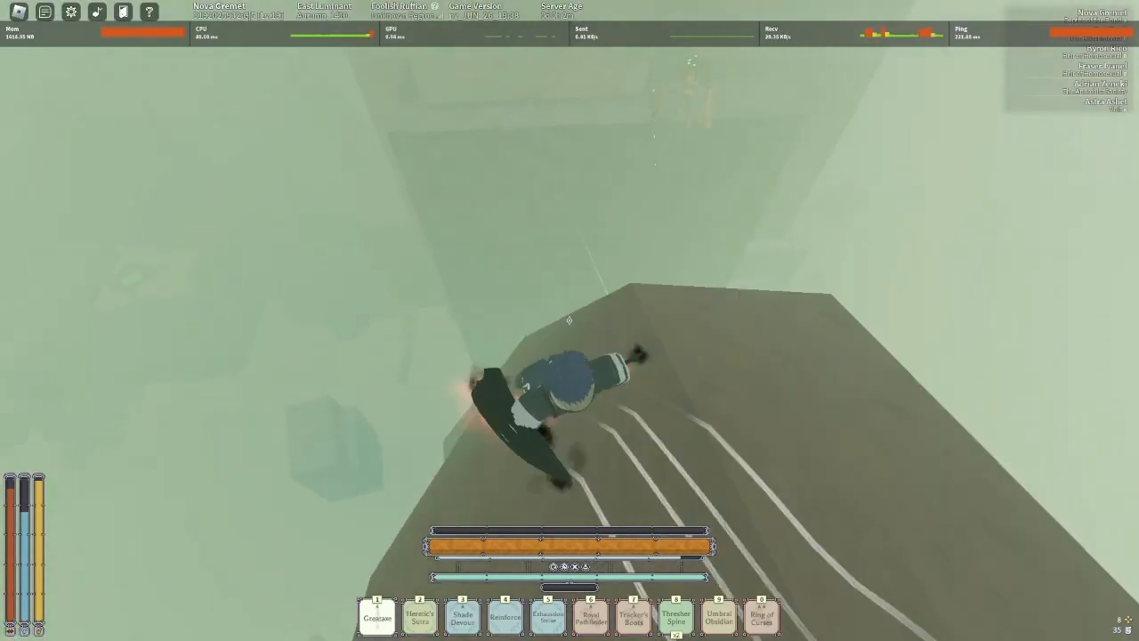
{"action": "key", "text": "w"}
{"action": "key", "text": "w"}
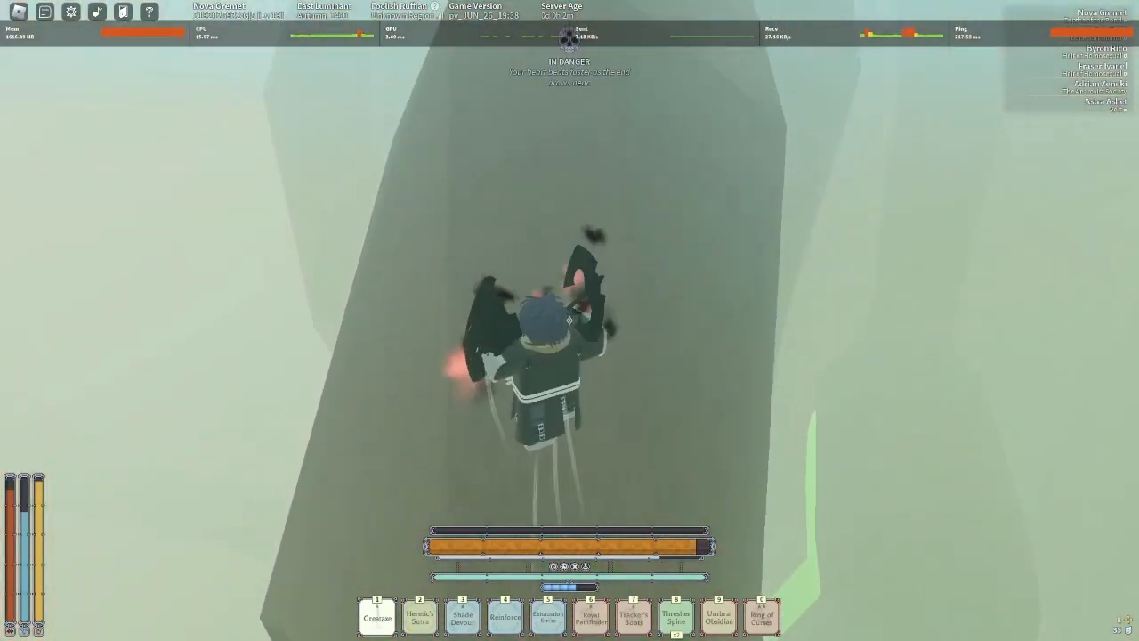
{"action": "key", "text": "w"}
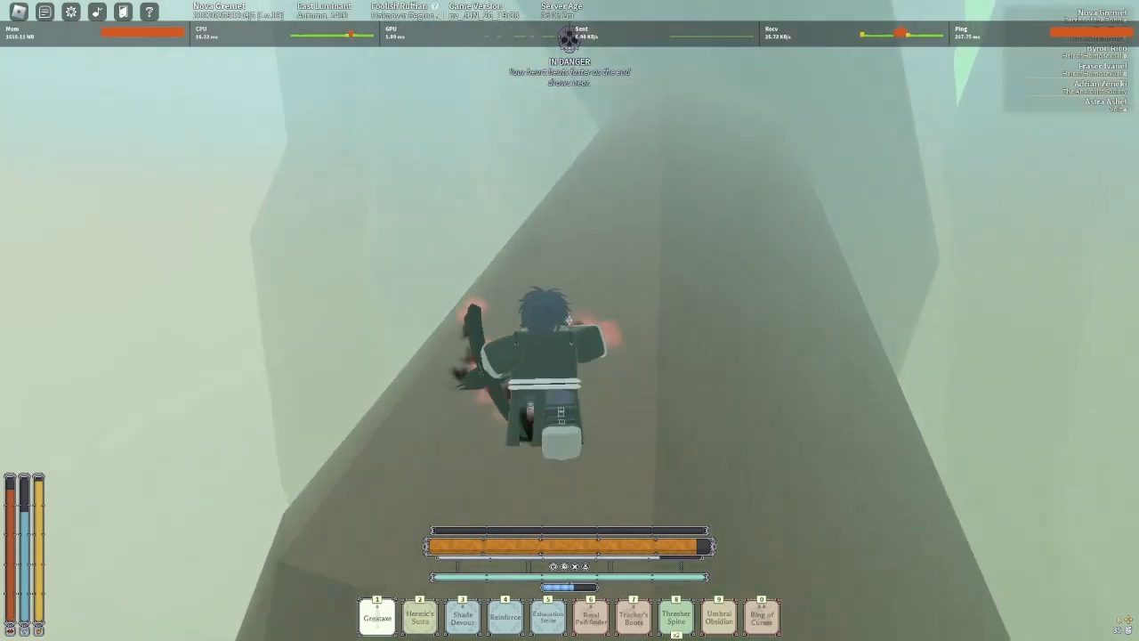
{"action": "key", "text": "w"}
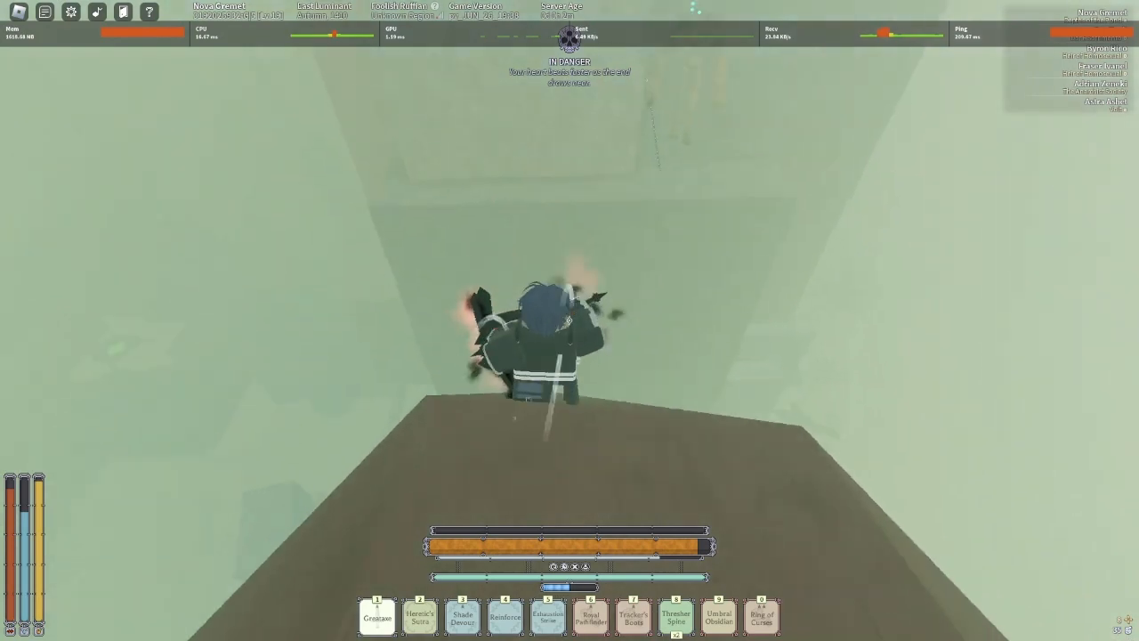
{"action": "key", "text": "w"}
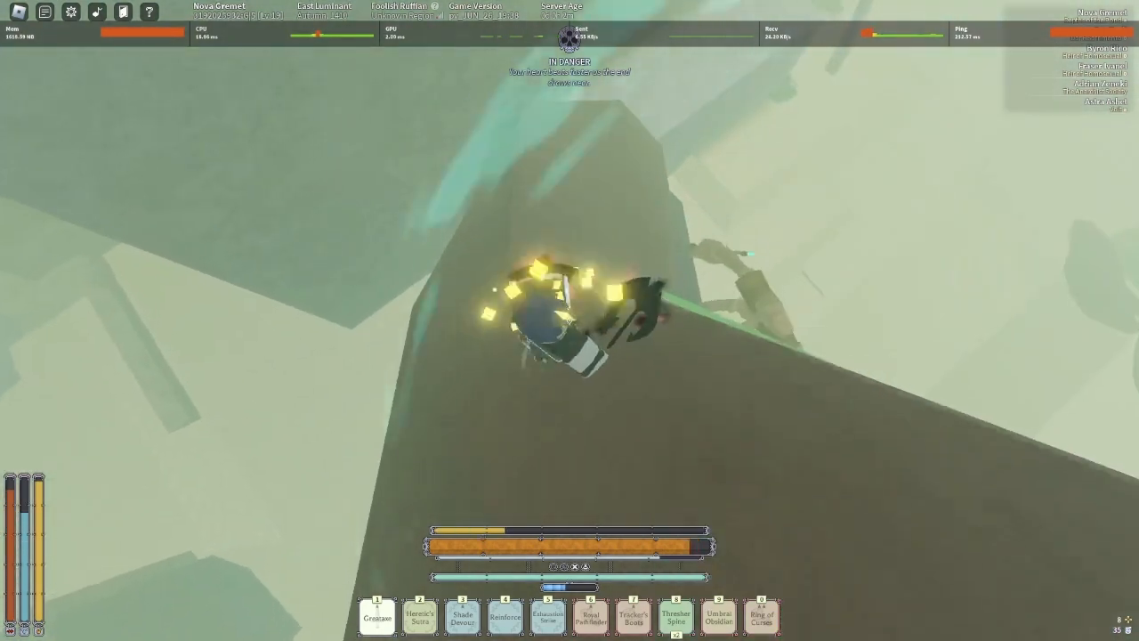
Move along the clifftop away from the enemy and unleash an ability
{"action": "key", "text": "w"}
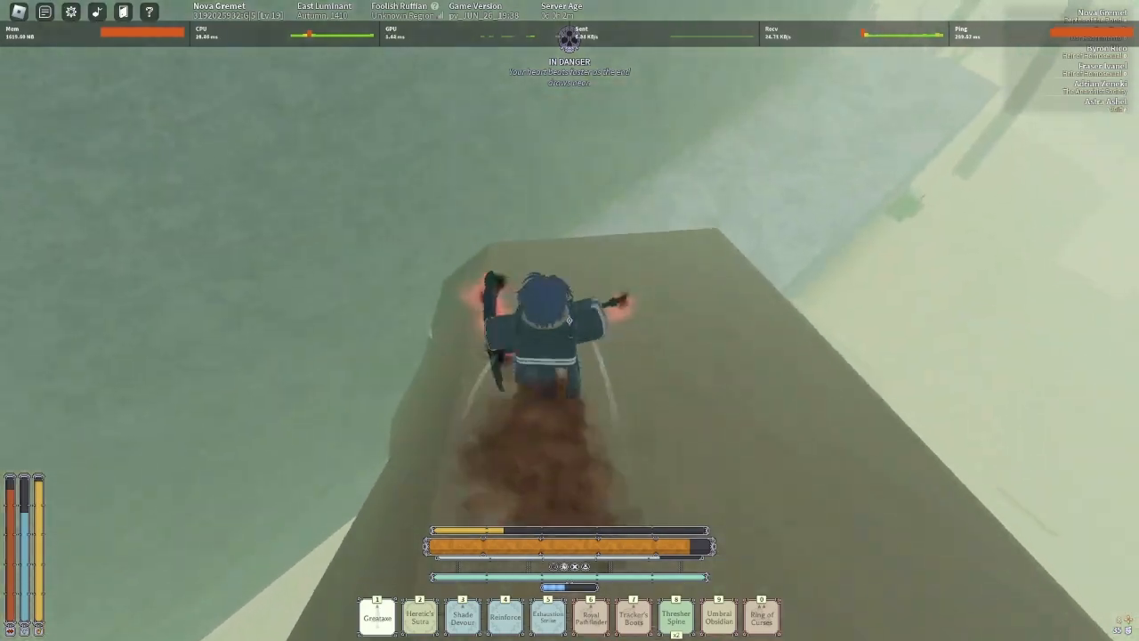
{"action": "key", "text": "4"}
{"action": "left_click", "coordinate": [569, 320]}
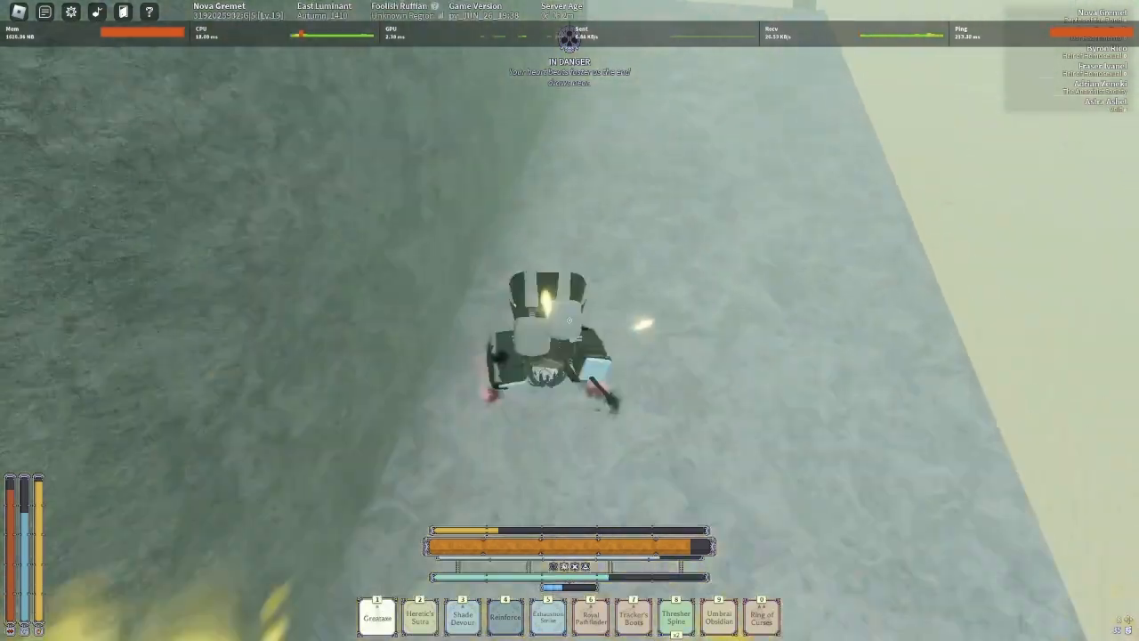
Engage the golem, then leap off the cliff and run across the desert floor
{"action": "key", "text": "1"}
{"action": "key", "text": "w"}
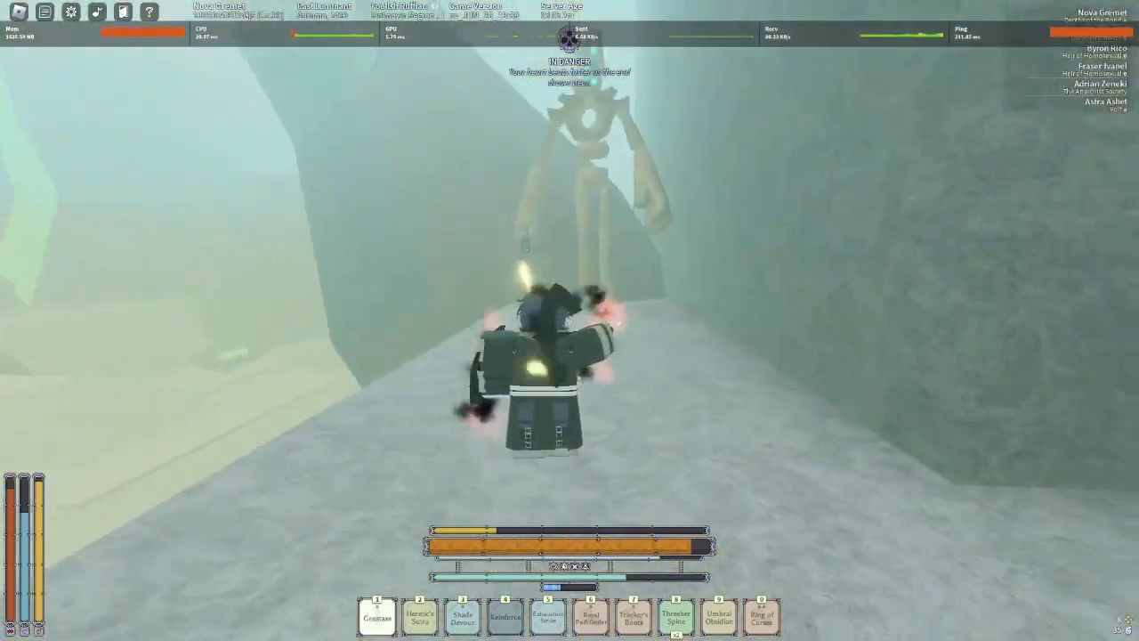
{"action": "key", "text": "w"}
{"action": "left_click", "coordinate": [569, 320]}
{"action": "key", "text": "space"}
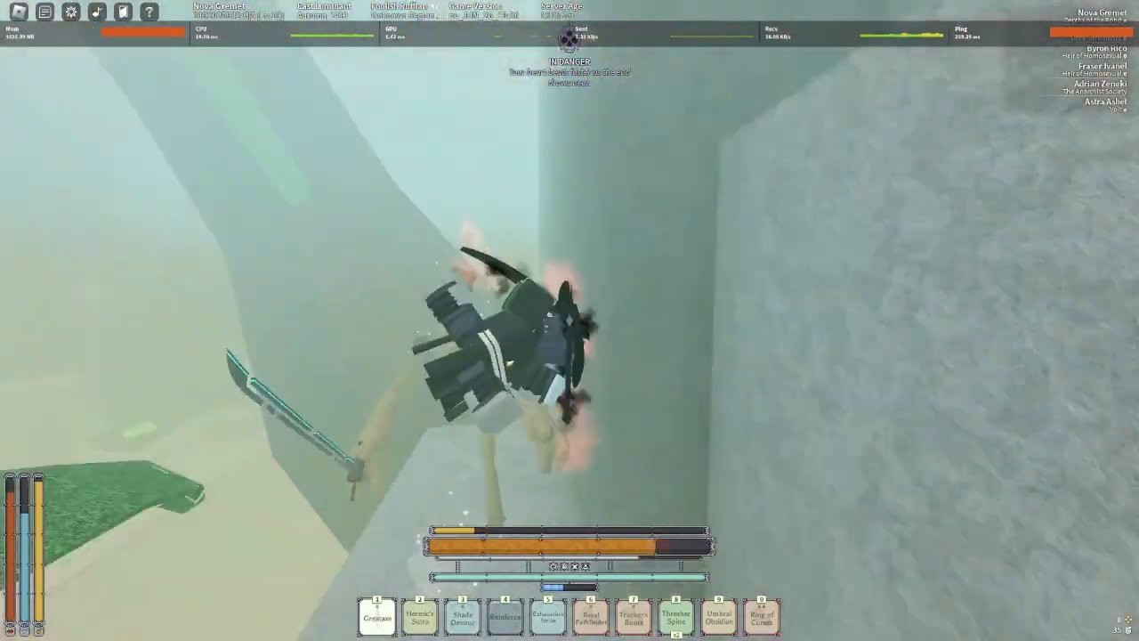
{"action": "key", "text": "w"}
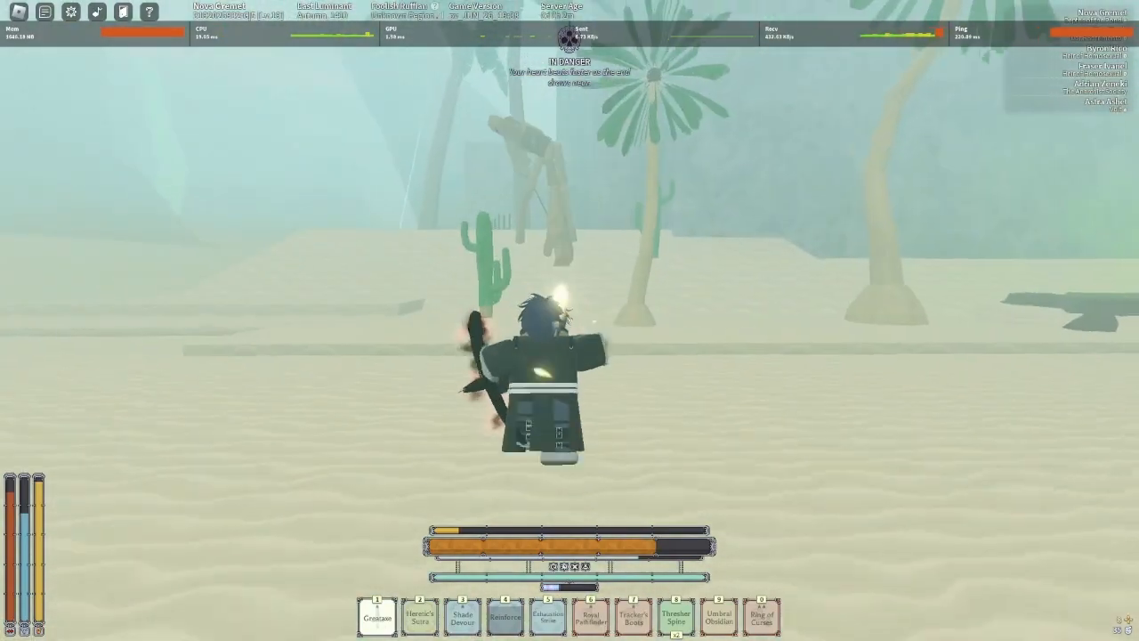
{"action": "key", "text": "w"}
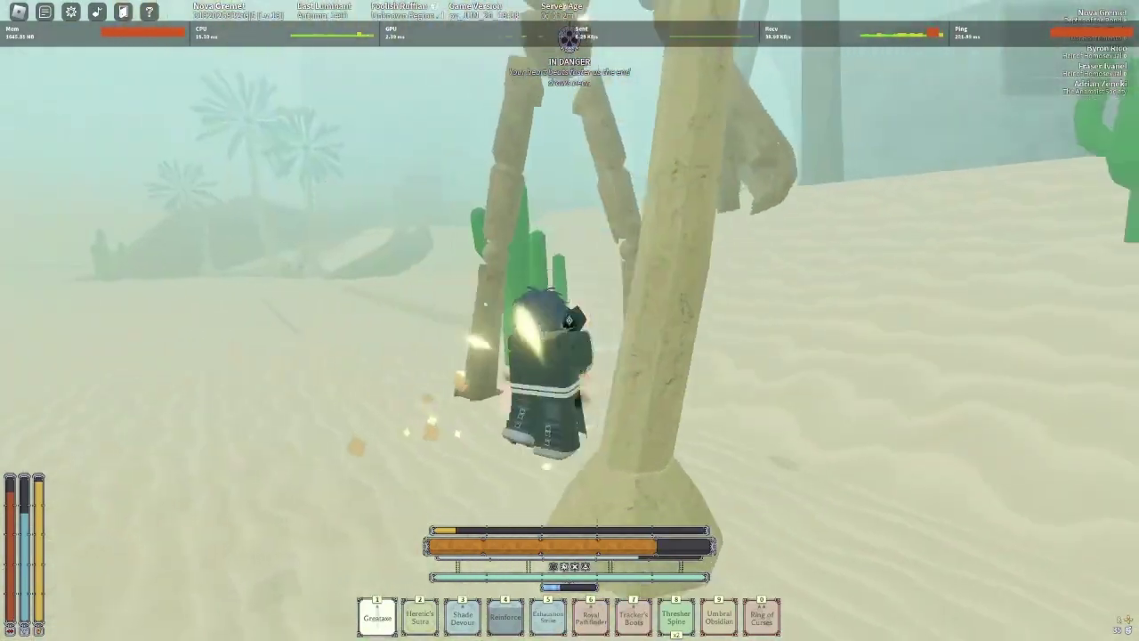
Move in and strike the golem repeatedly until it falls
{"action": "key", "text": "w"}
{"action": "left_click", "coordinate": [569, 320]}
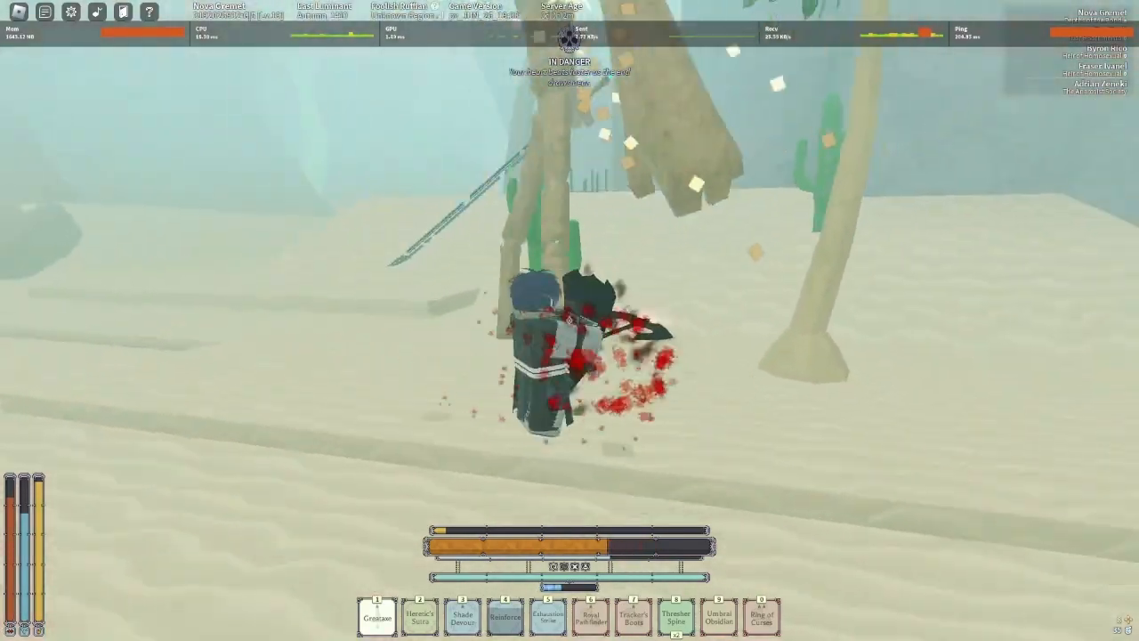
{"action": "left_click", "coordinate": [569, 320]}
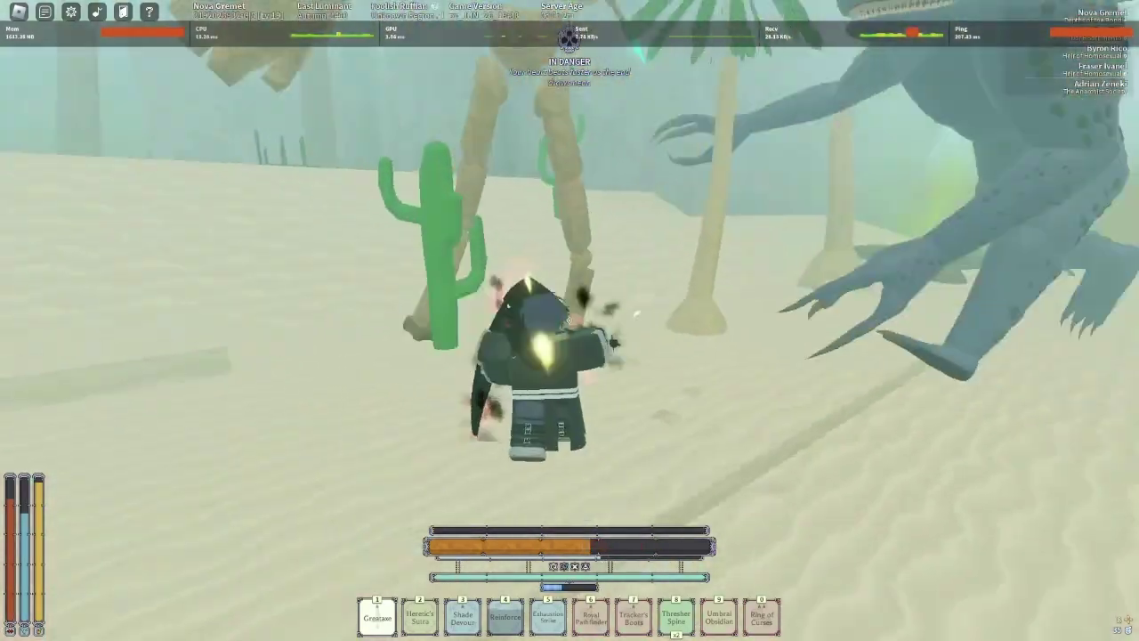
{"action": "left_click", "coordinate": [569, 320]}
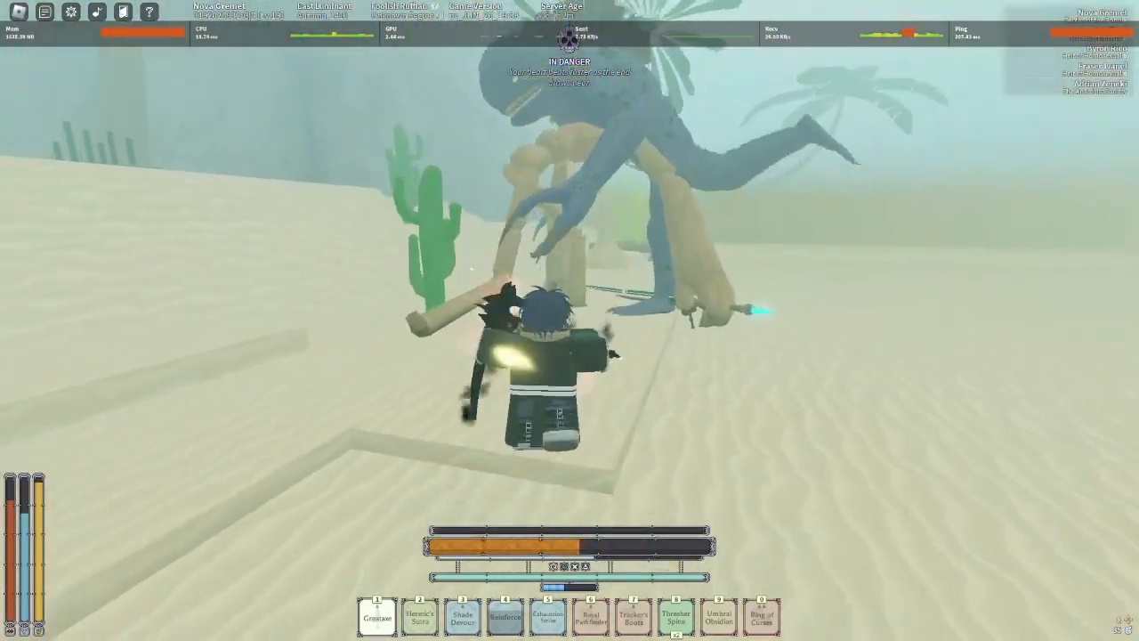
{"action": "left_click", "coordinate": [570, 321]}
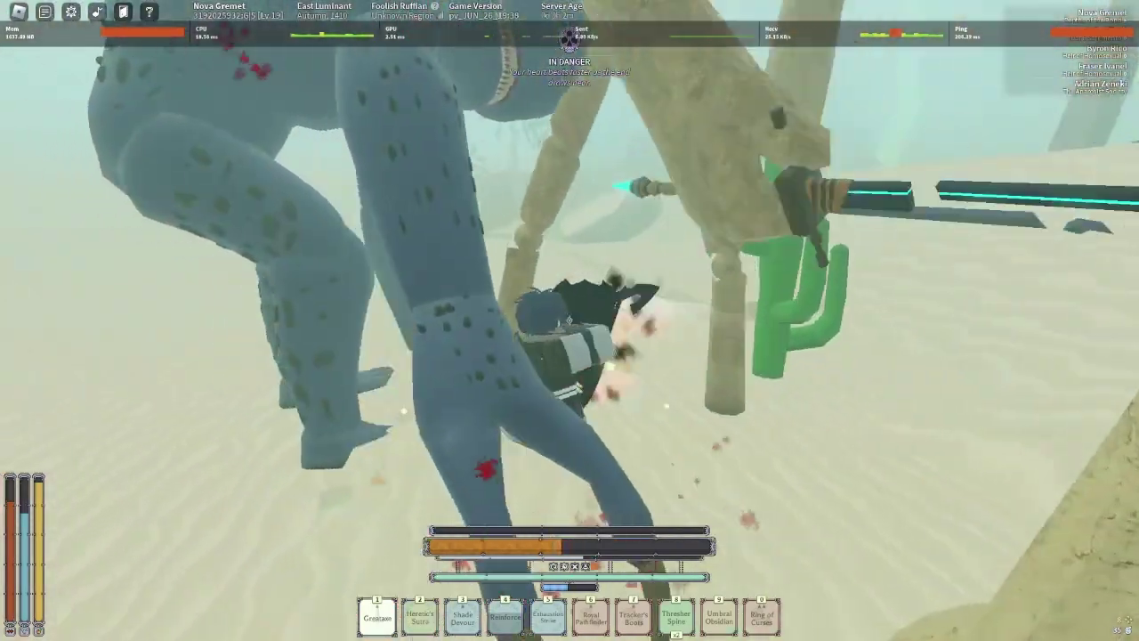
{"action": "left_click", "coordinate": [569, 321]}
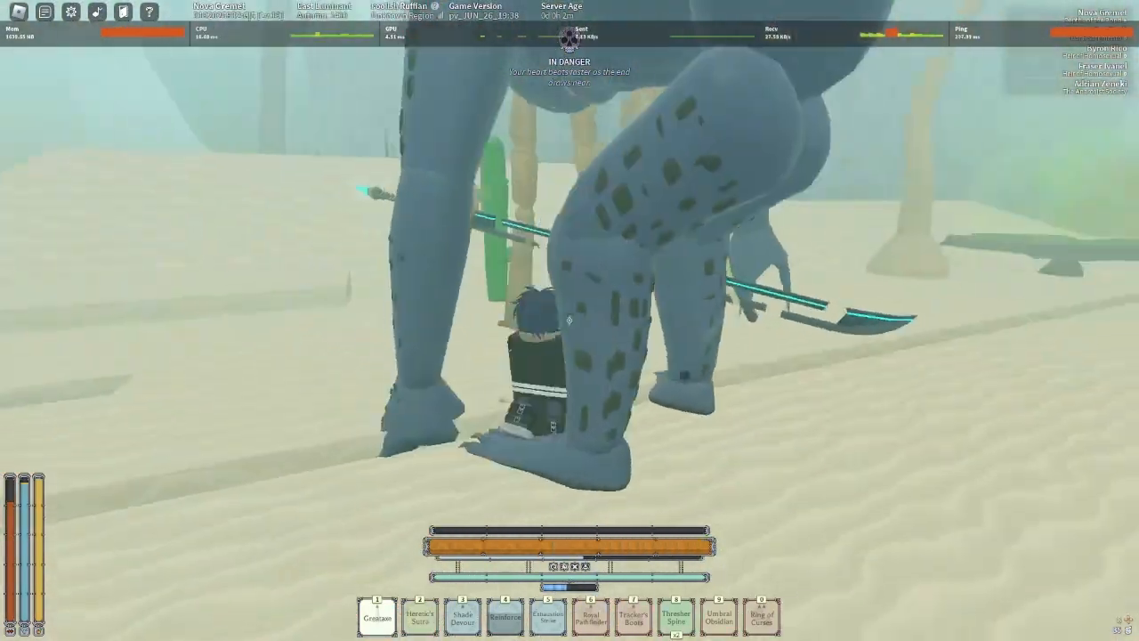
{"action": "scroll", "coordinate": [569, 320], "scroll_direction": "down", "scroll_amount": 3}
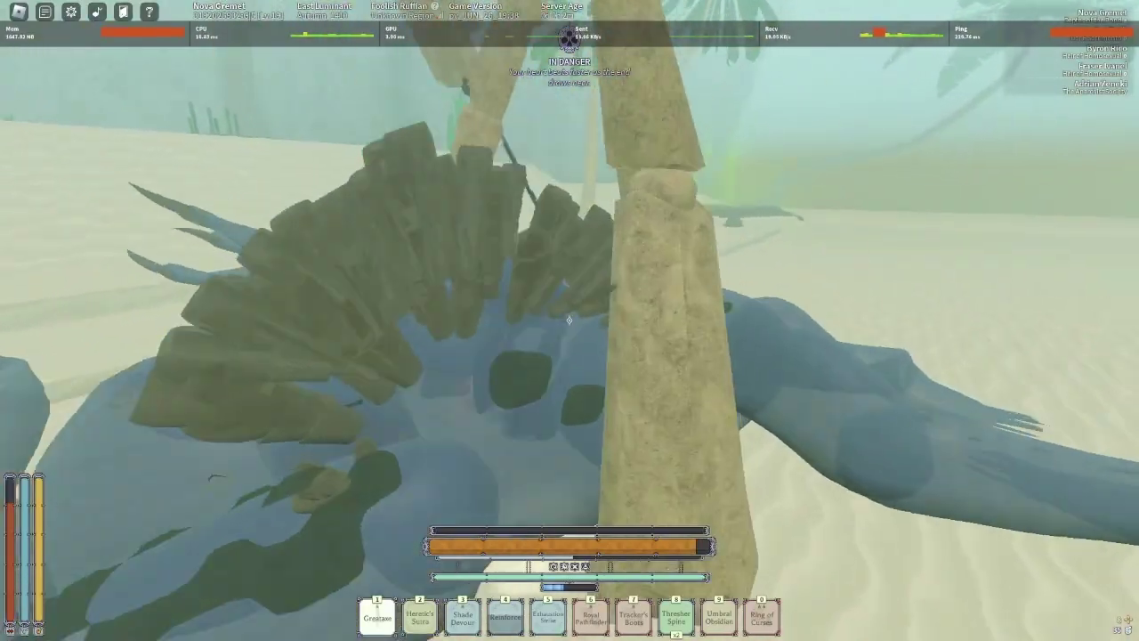
Leap onto the fallen golem and slash it a few more times before crossing the desert
{"action": "key", "text": "space"}
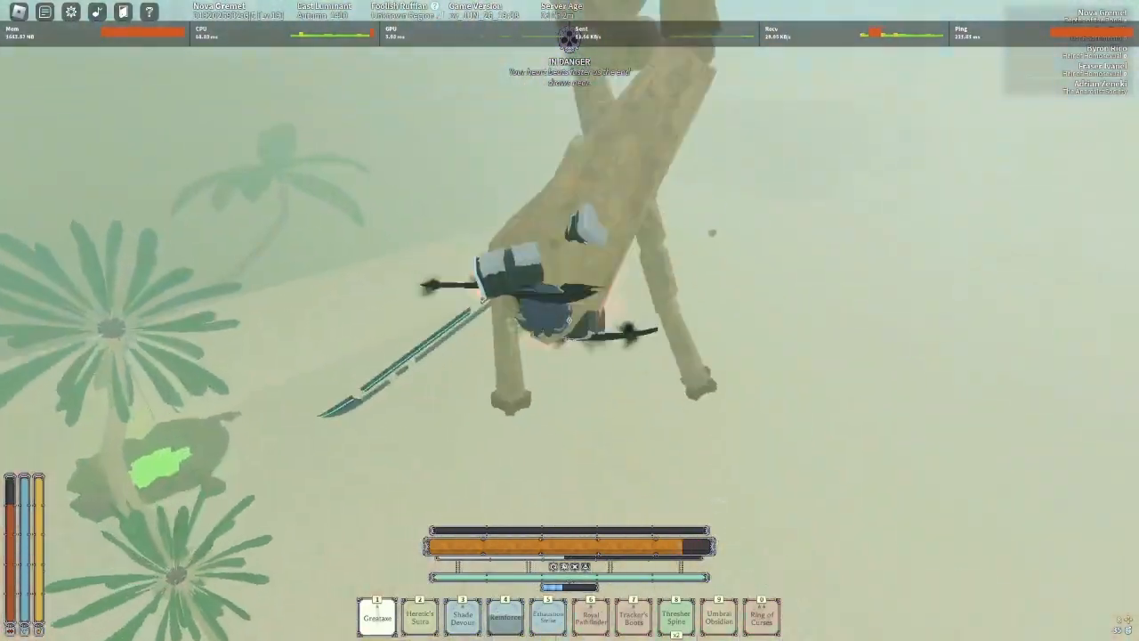
{"action": "left_click", "coordinate": [570, 320]}
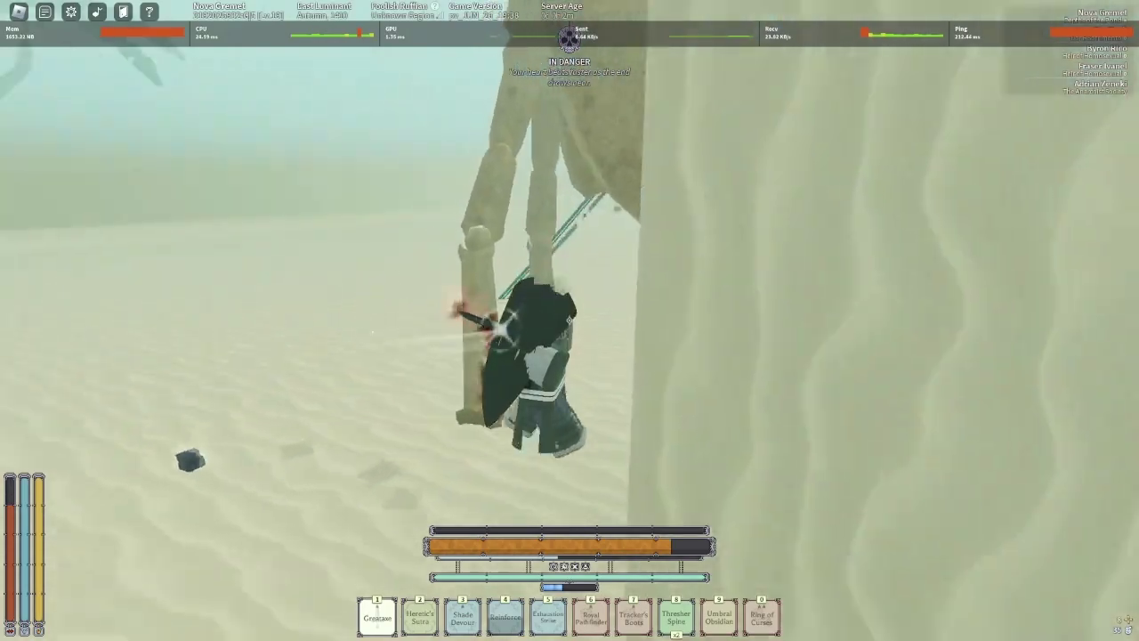
{"action": "left_click", "coordinate": [570, 320]}
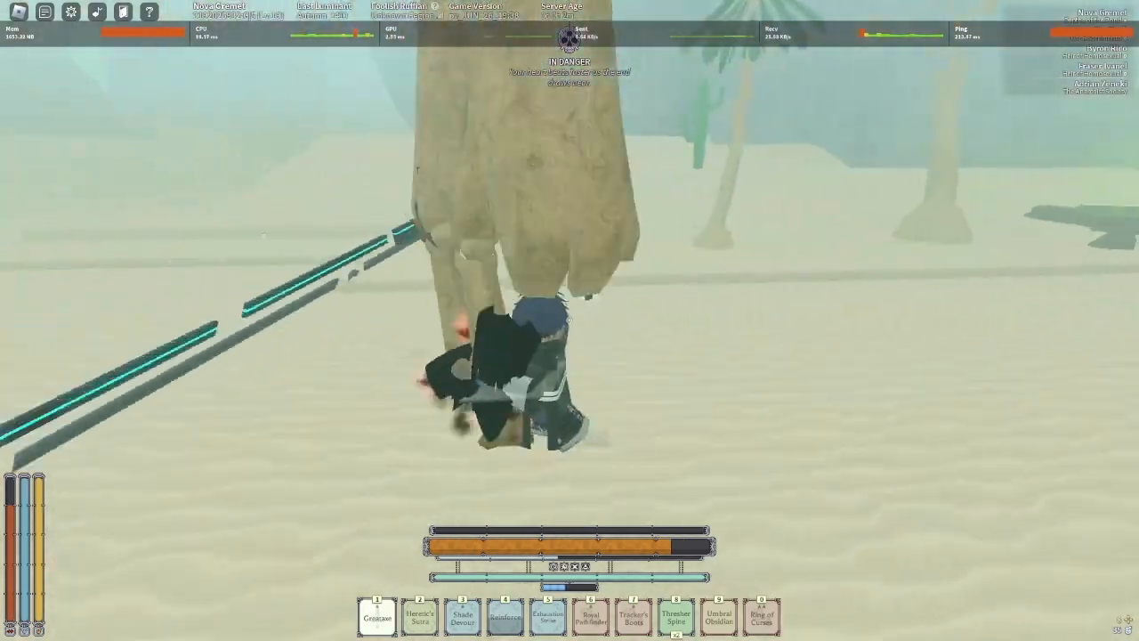
{"action": "left_click", "coordinate": [570, 321]}
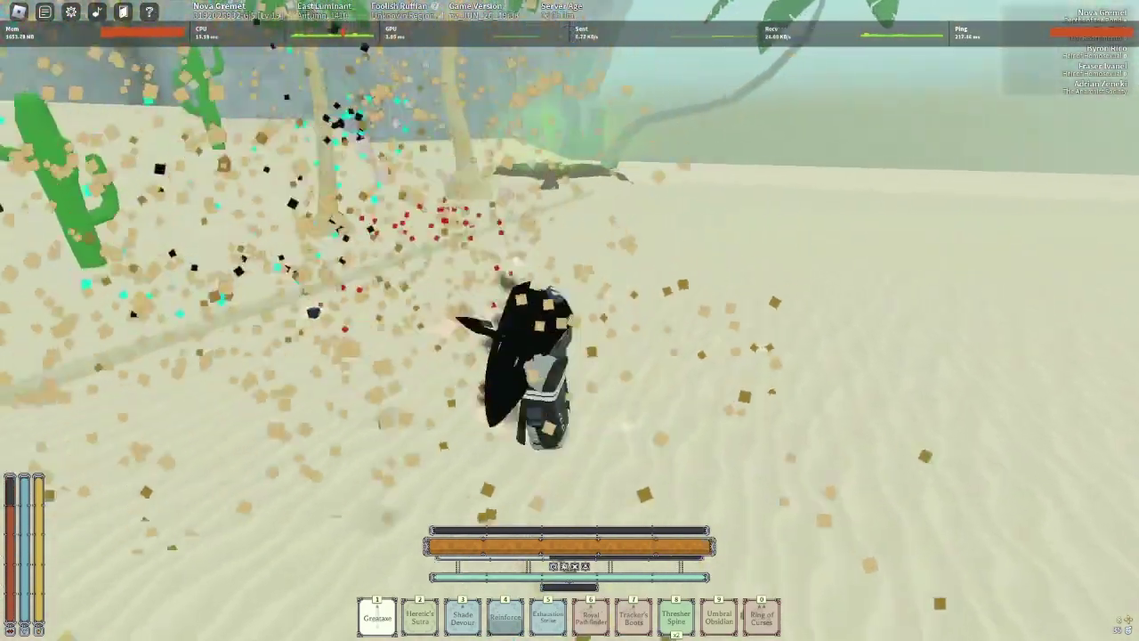
{"action": "left_click_drag", "start_coordinate": [570, 320], "coordinate": [712, 320]}
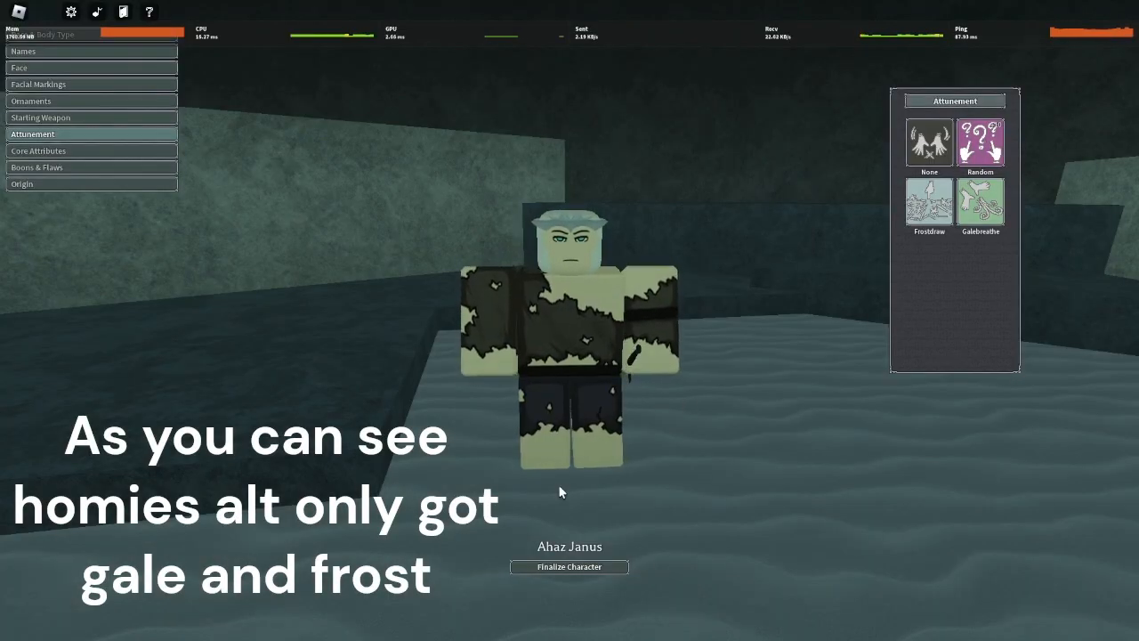
Finalize the new character Ahaz Janus and spawn into Etris
{"action": "left_click", "coordinate": [551, 576]}
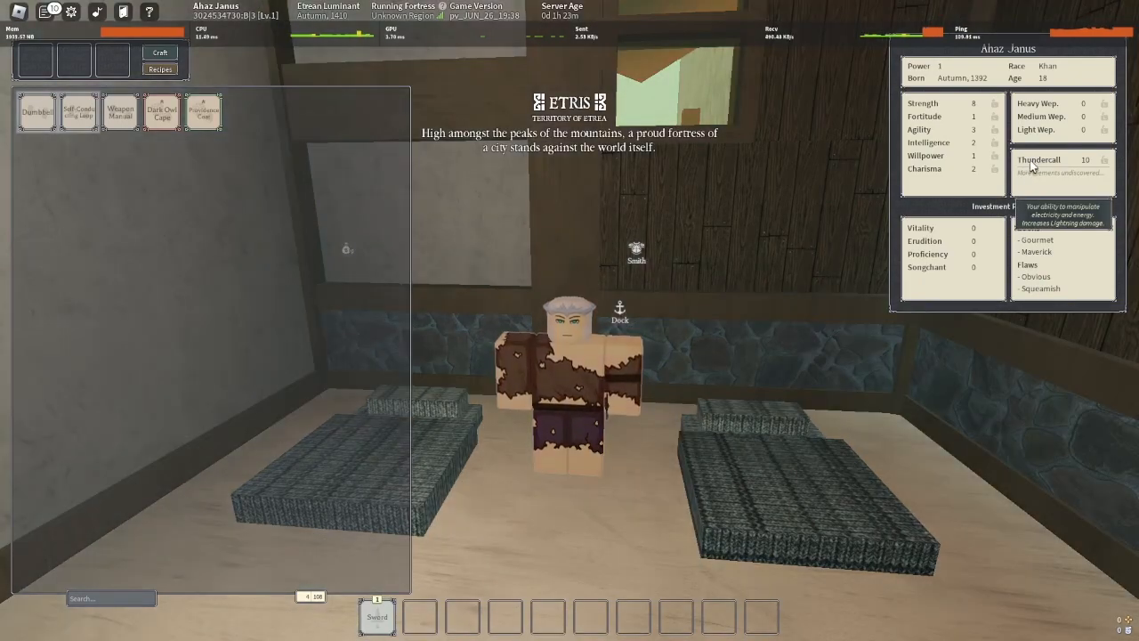
Close the stats panels, run out through the building and jump off the platform into the water
{"action": "key", "text": "Tab"}
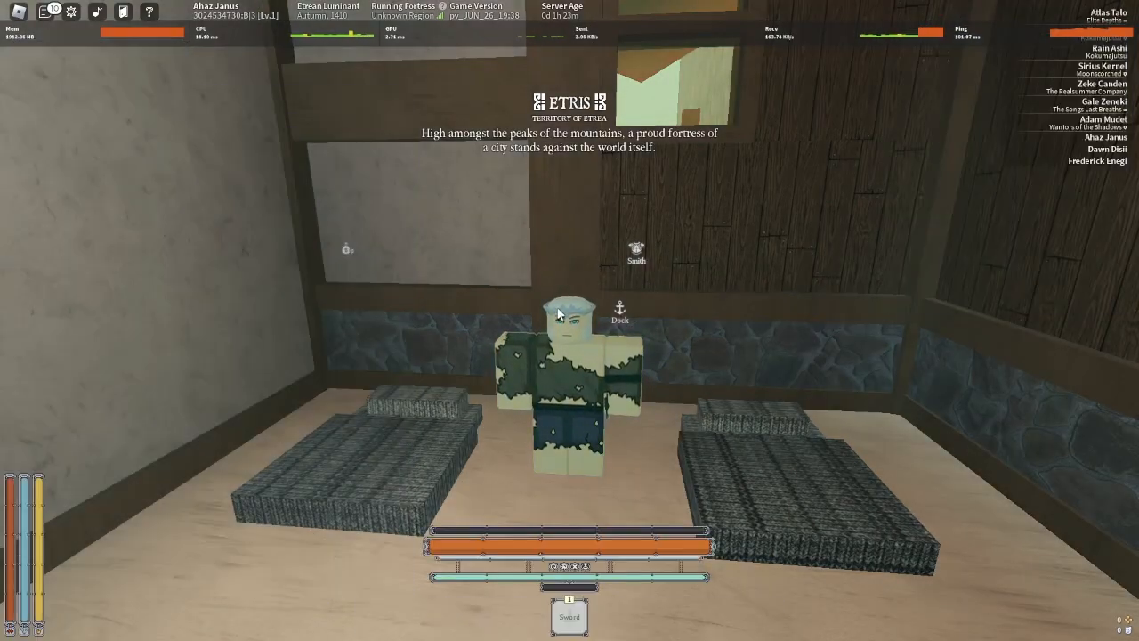
{"action": "key", "text": "s"}
{"action": "key", "text": "w"}
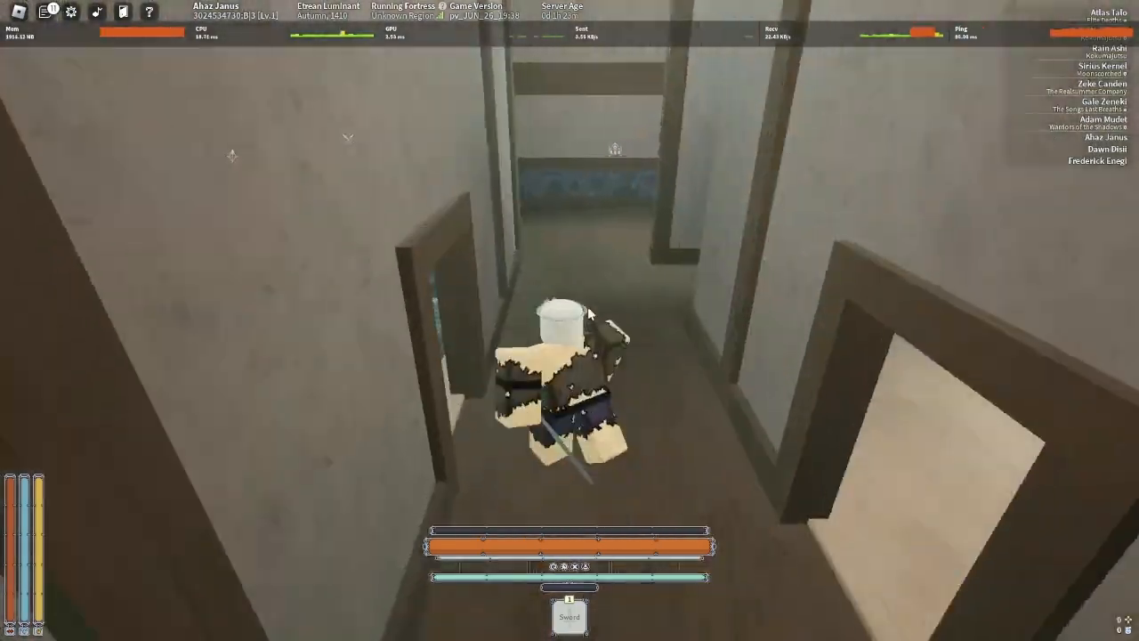
{"action": "key", "text": "w"}
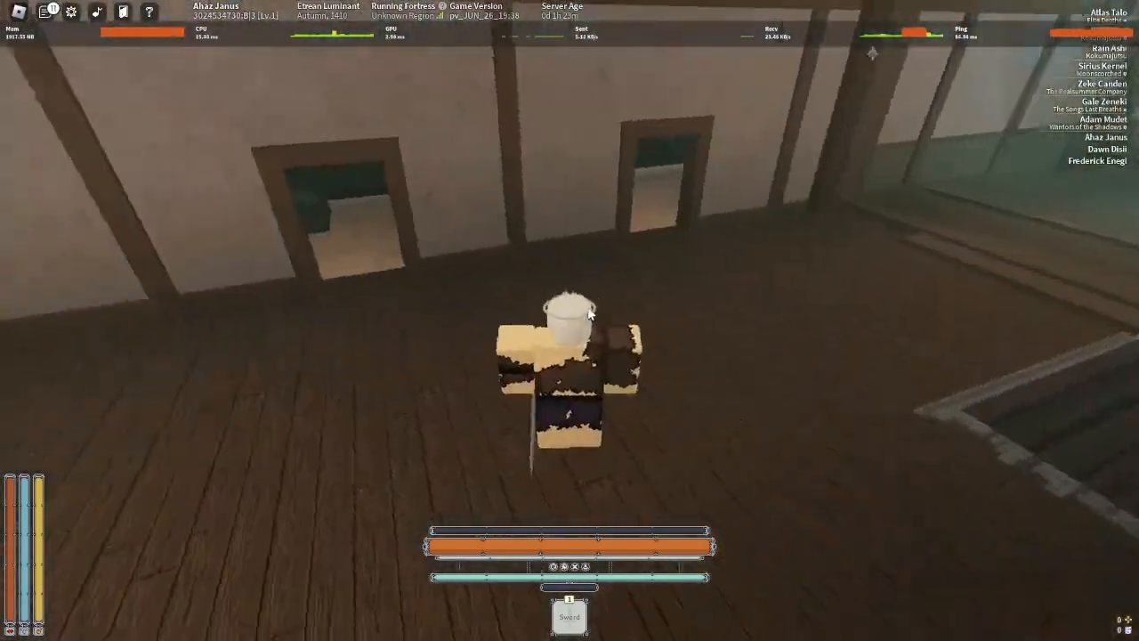
{"action": "key", "text": "w"}
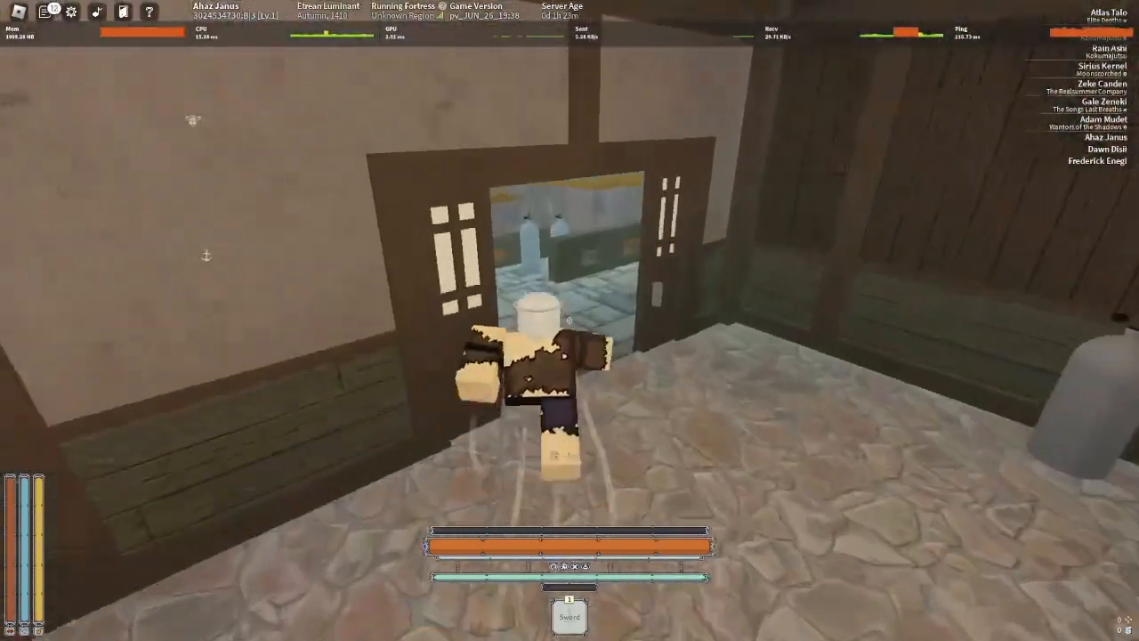
{"action": "key", "text": "w"}
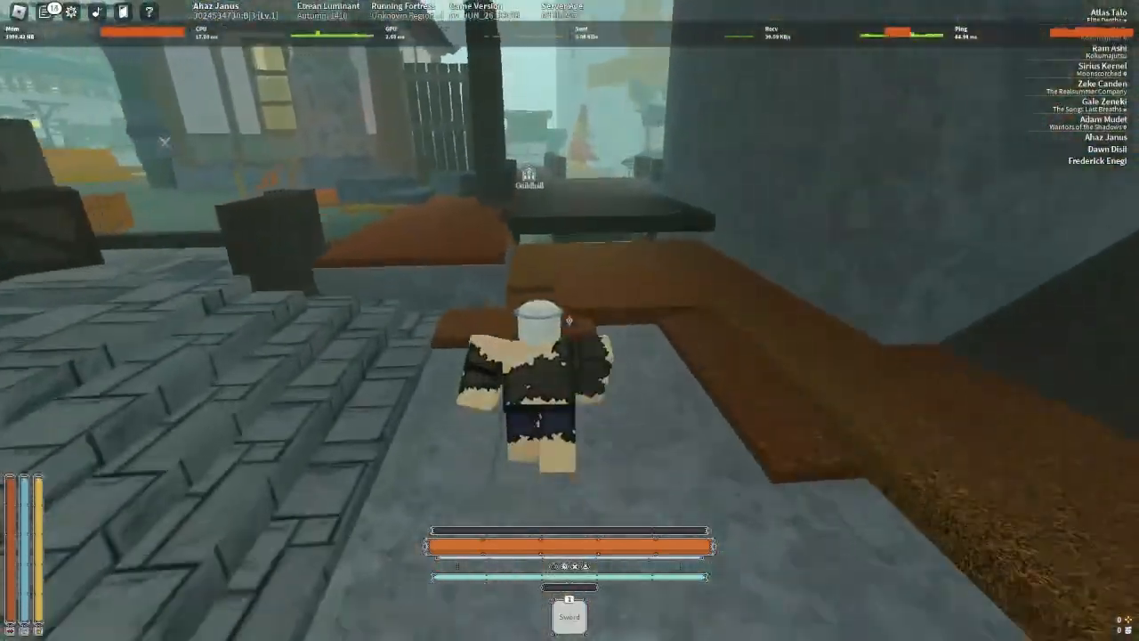
{"action": "key", "text": "w"}
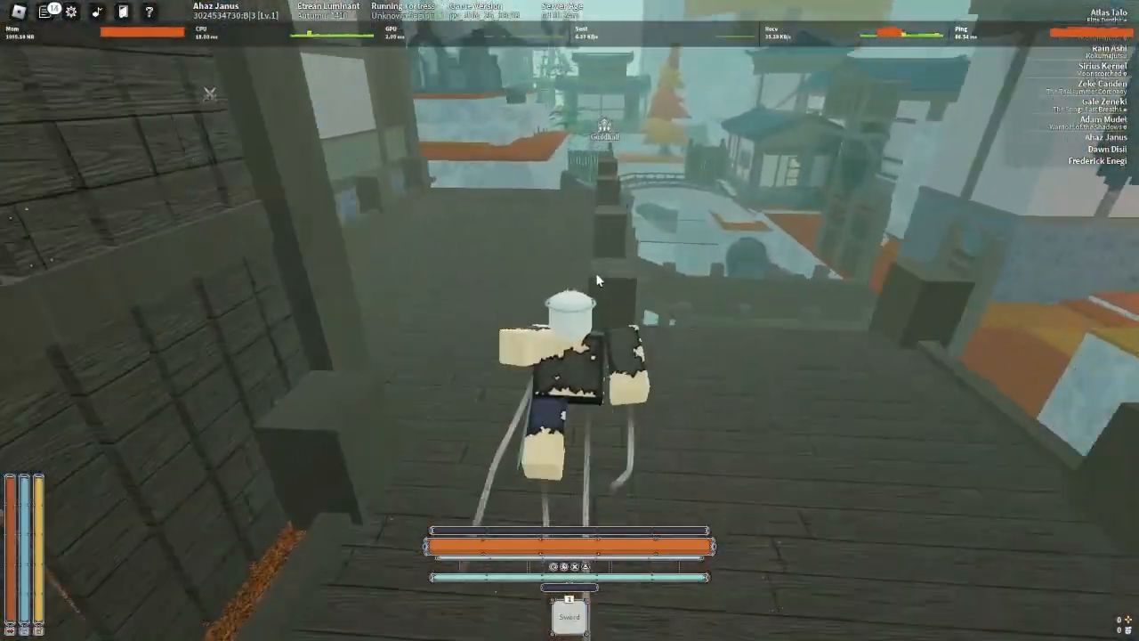
{"action": "key", "text": "w"}
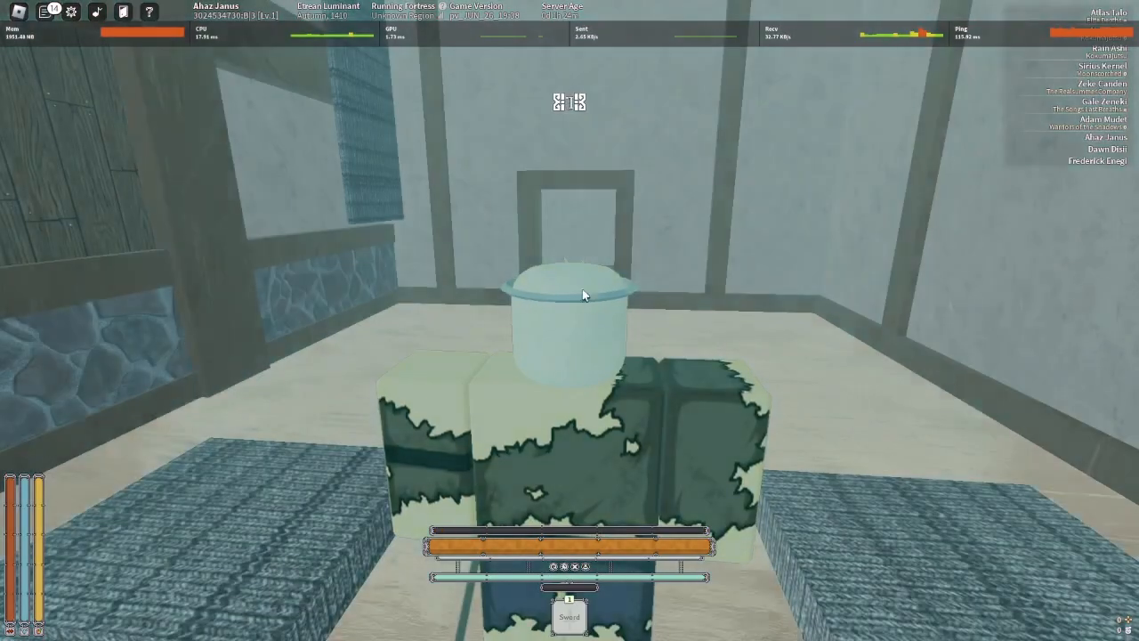
Drop through the hatch, cross the street onto the wooden dock and jump into the water
{"action": "key", "text": "w"}
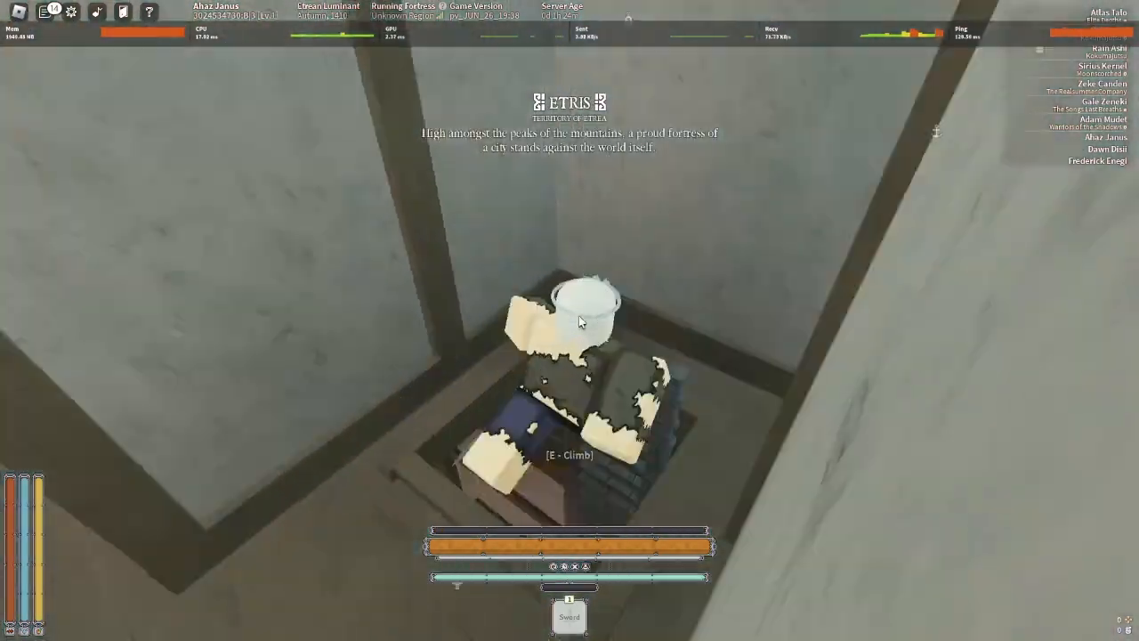
{"action": "key", "text": "w"}
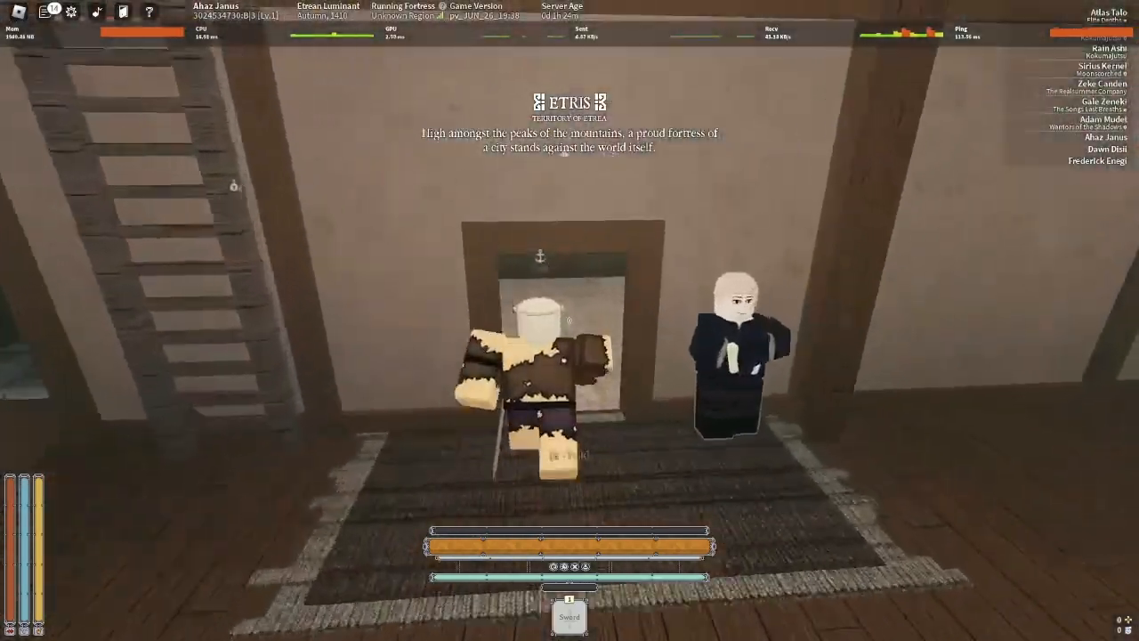
{"action": "key", "text": "w"}
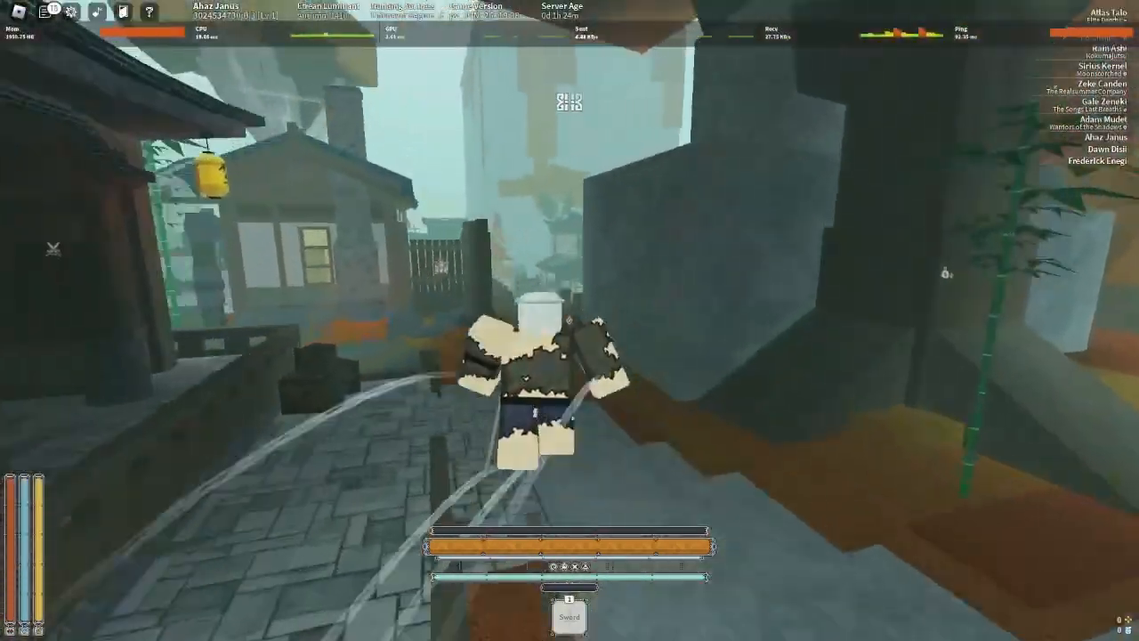
{"action": "key", "text": "w"}
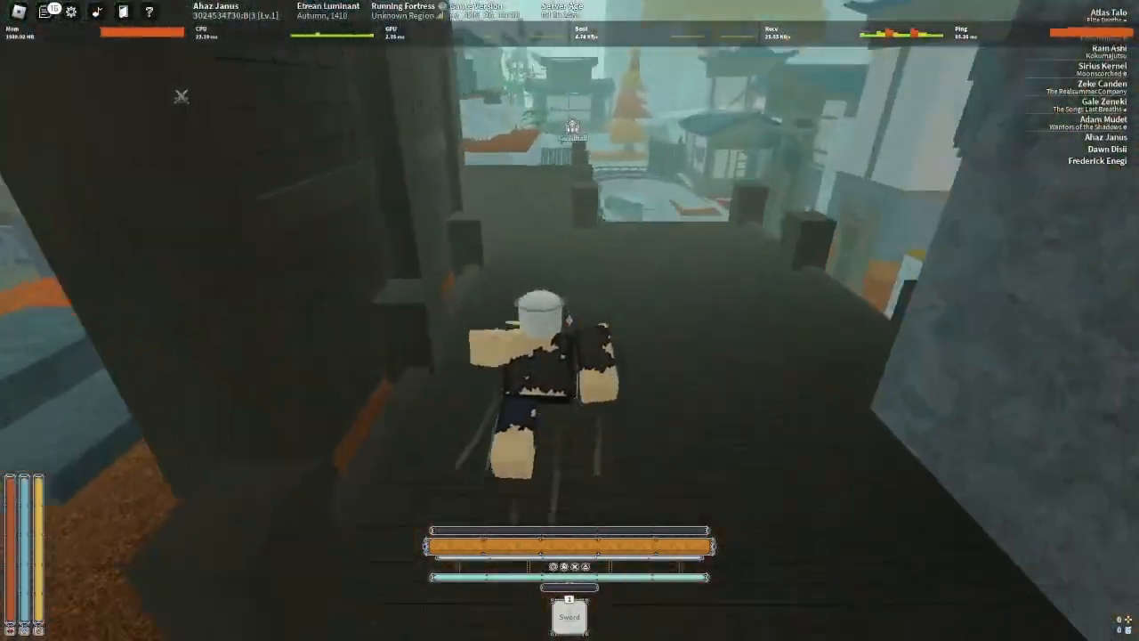
{"action": "key", "text": "w"}
{"action": "key", "text": "space"}
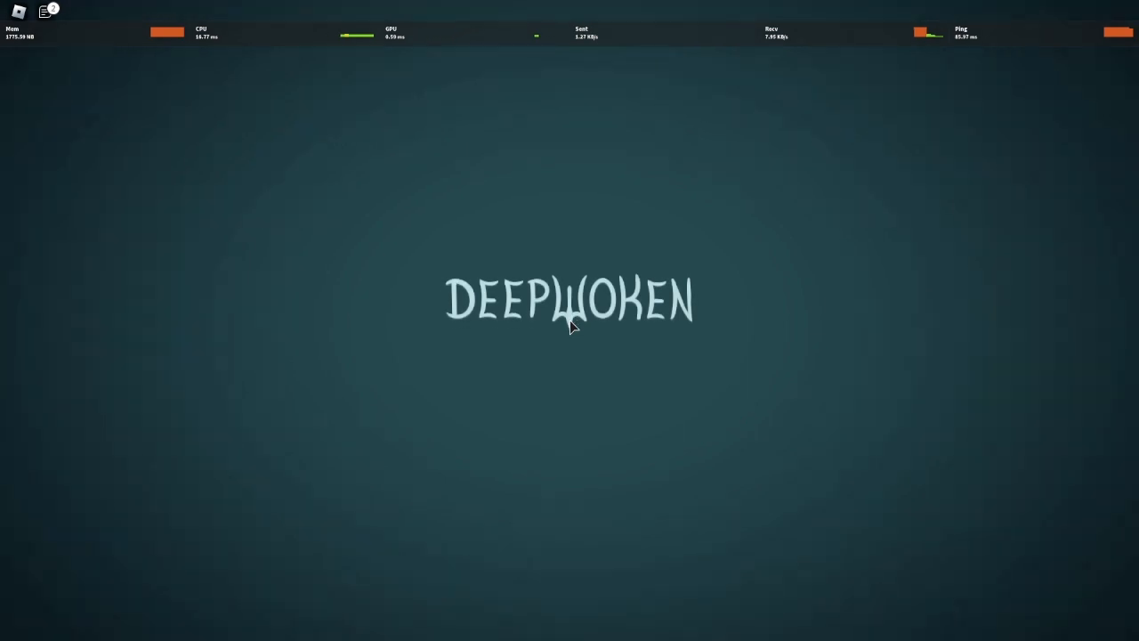
Get past the Deepwoken title screen into character creation for John Theus
{"action": "left_click", "coordinate": [594, 356]}
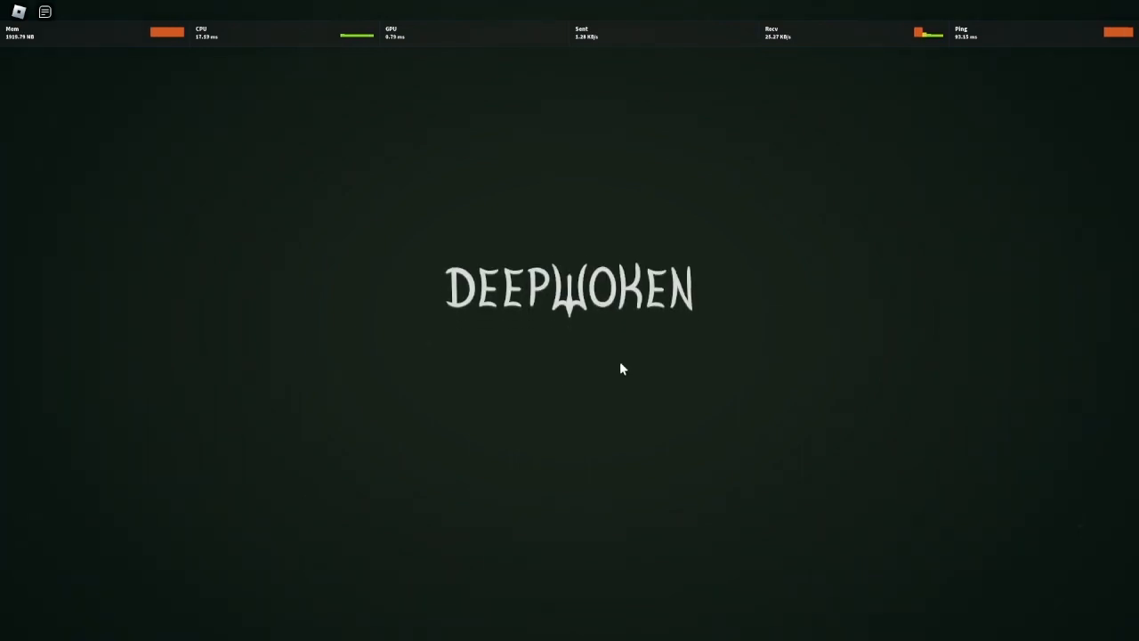
{"action": "left_click", "coordinate": [595, 355]}
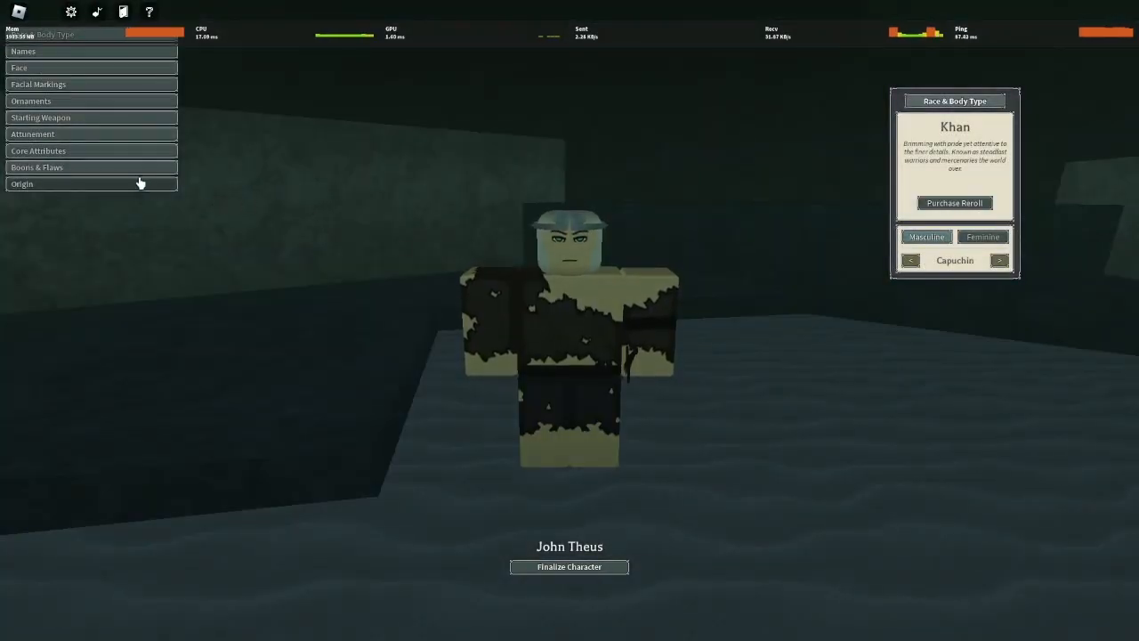
Review John Theus's attunement and origin choices, then finalize him into the Depths
{"action": "left_click", "coordinate": [131, 138]}
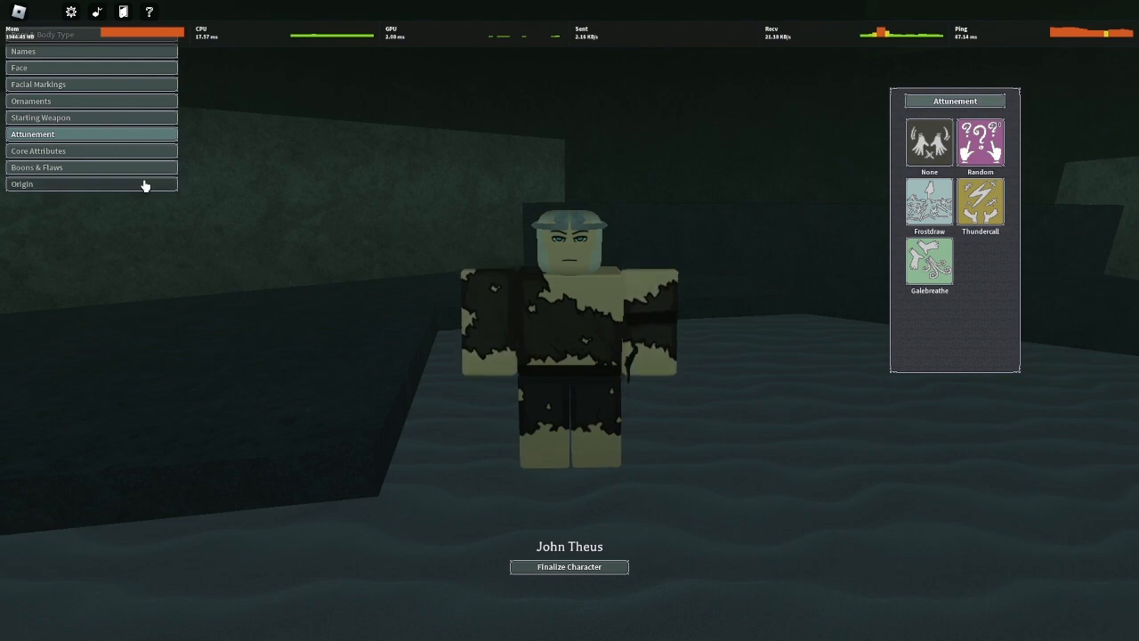
{"action": "left_click", "coordinate": [145, 185]}
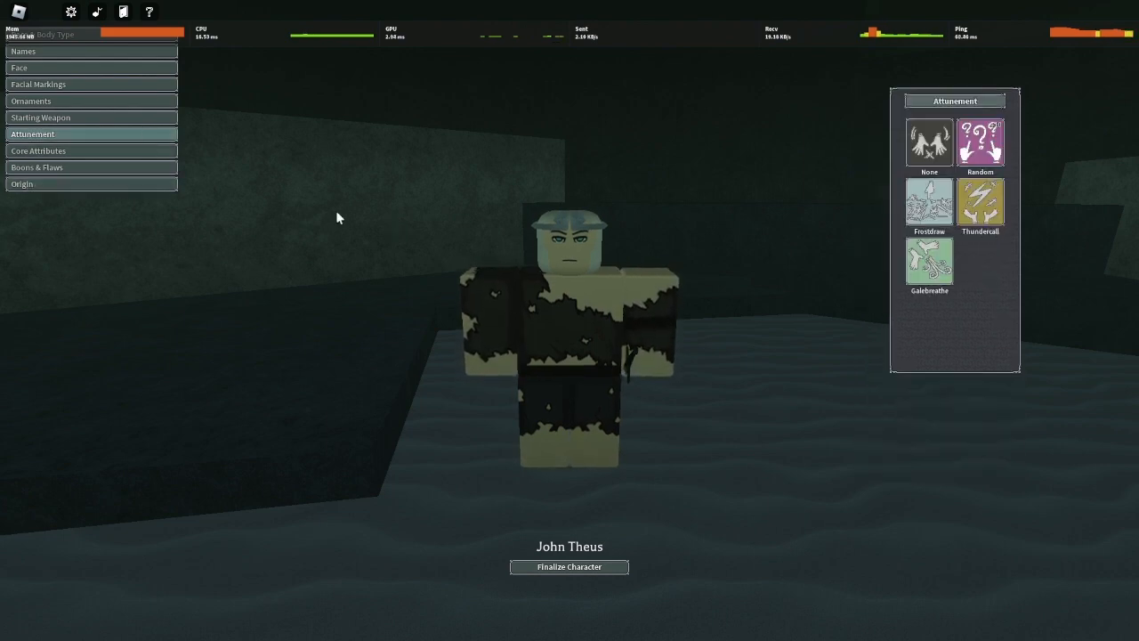
{"action": "left_click", "coordinate": [595, 567]}
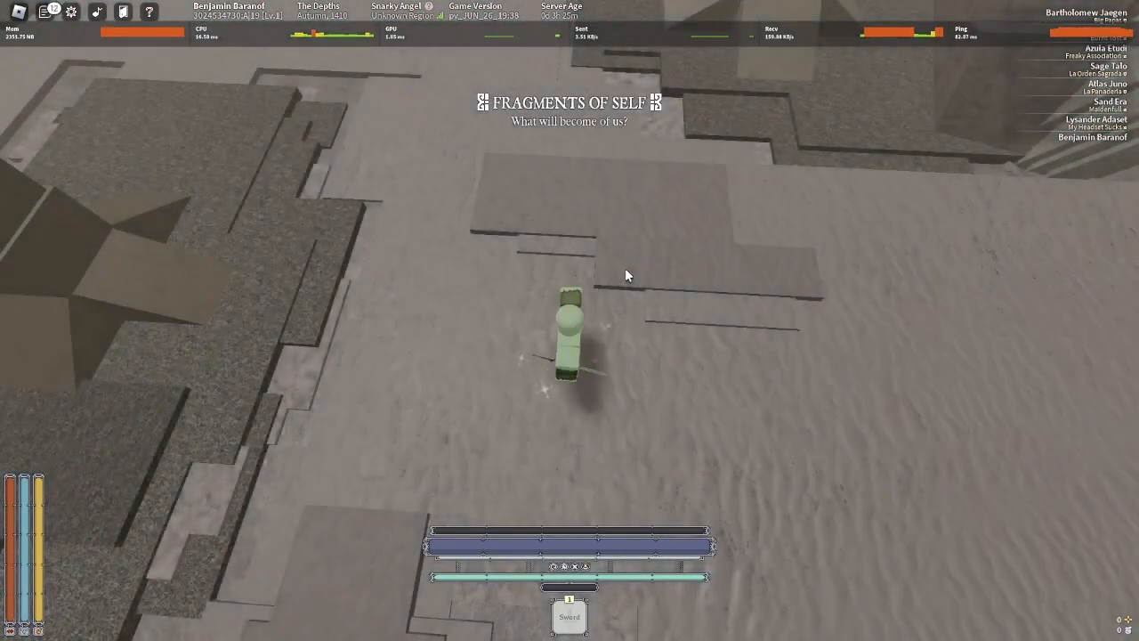
Run through the Depths toward Self while checking the character stats
{"action": "key", "text": "w"}
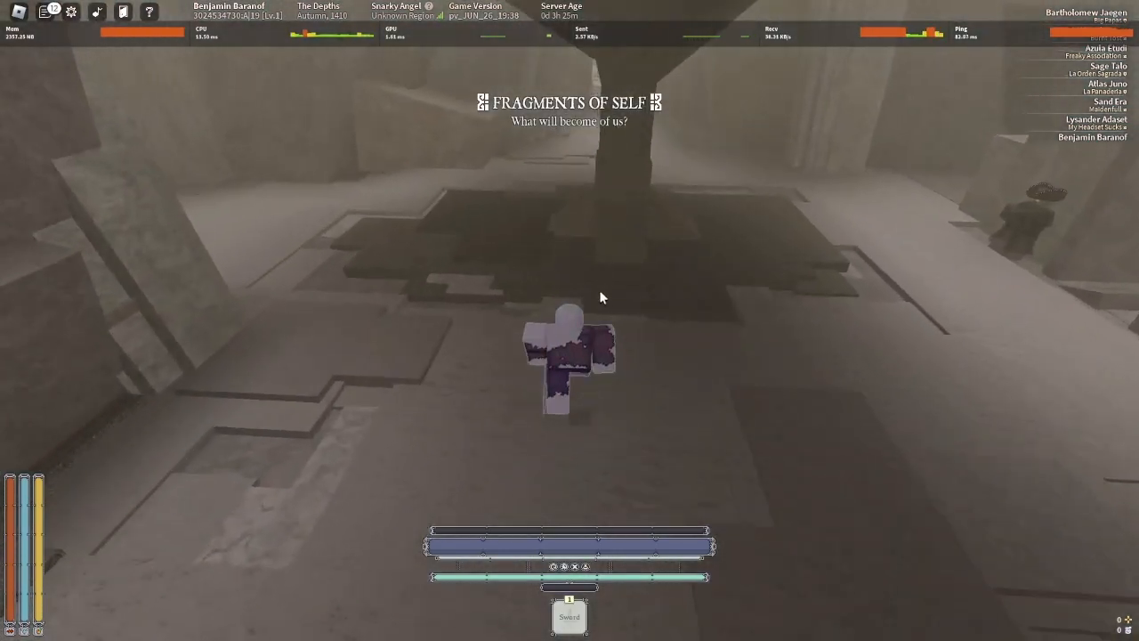
{"action": "key", "text": "Tab"}
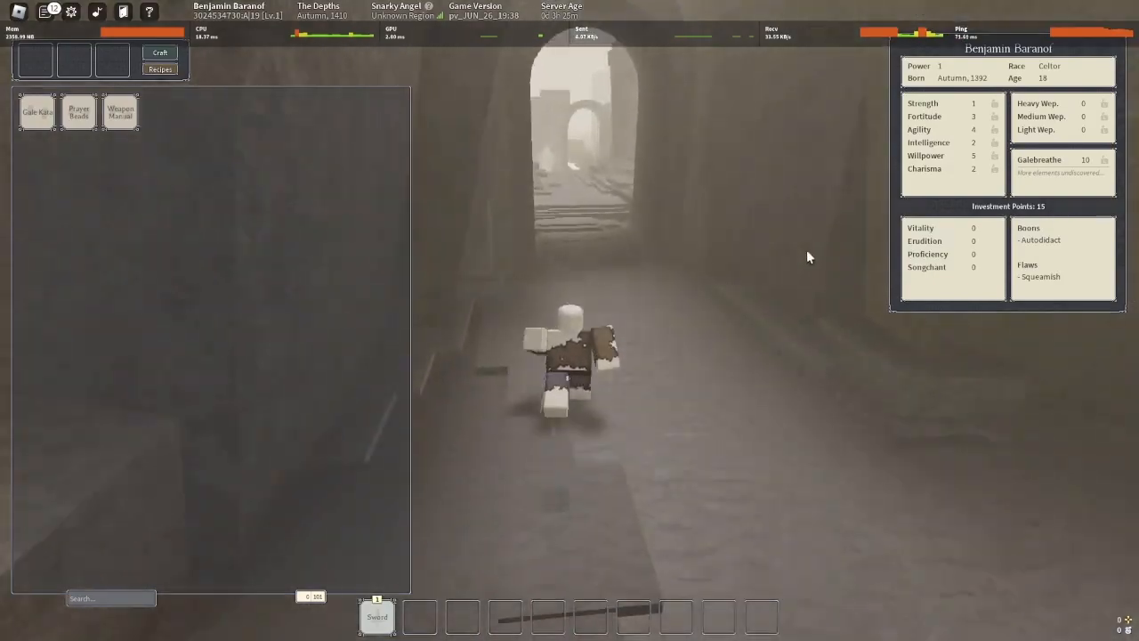
{"action": "key", "text": "Tab"}
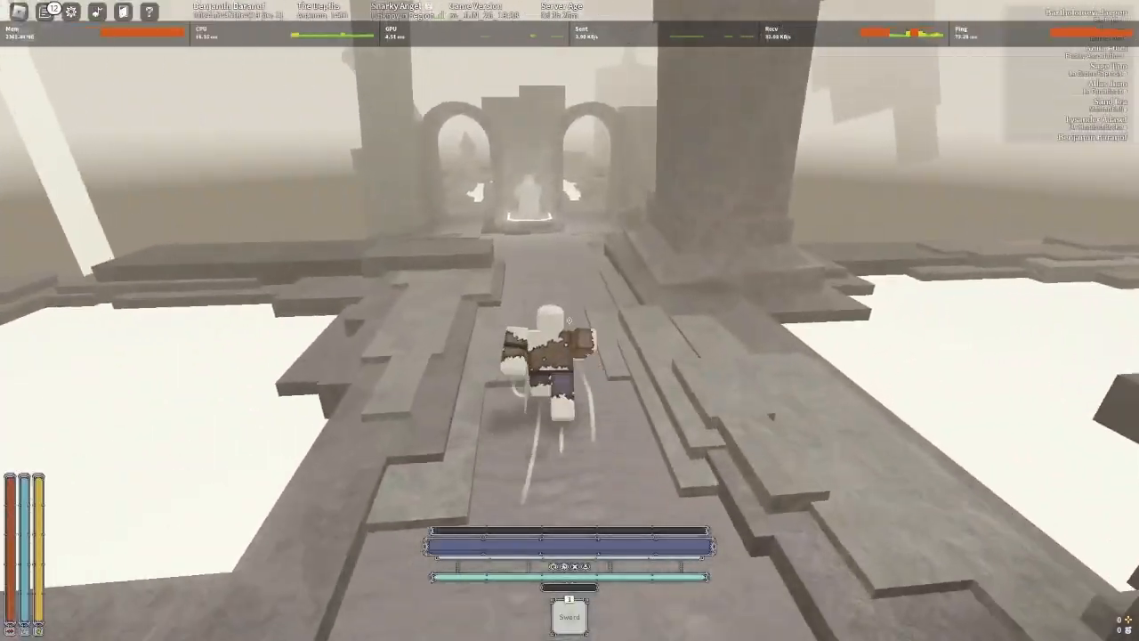
{"action": "key", "text": "Tab"}
{"action": "key", "text": "Tab"}
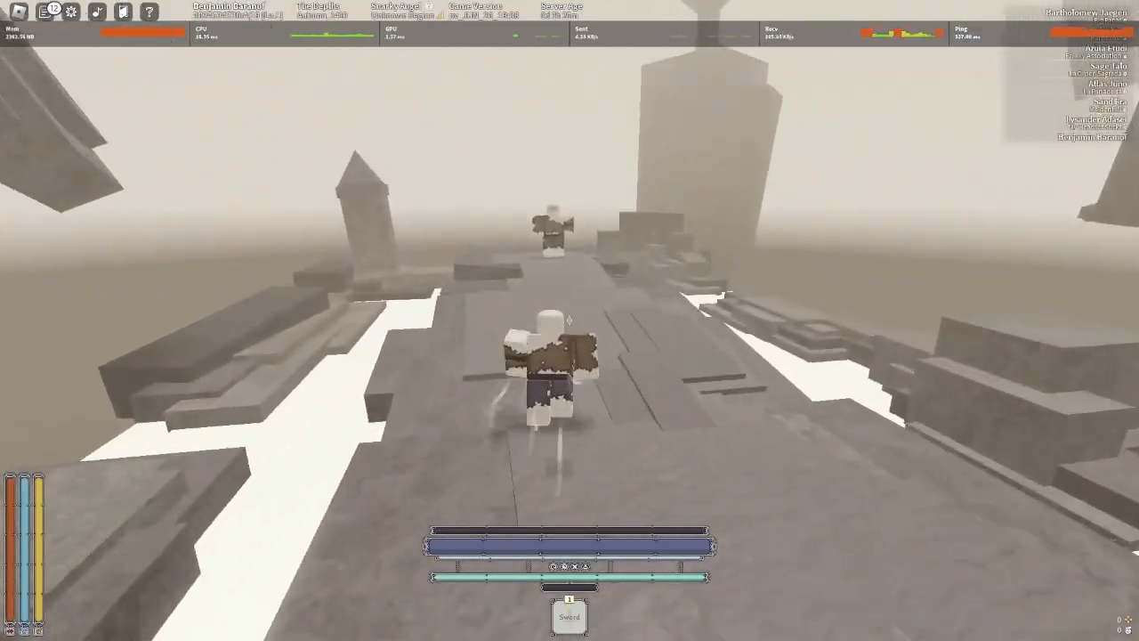
Talk to Self, end the conversation and continue to the legacy screen
{"action": "key", "text": "e"}
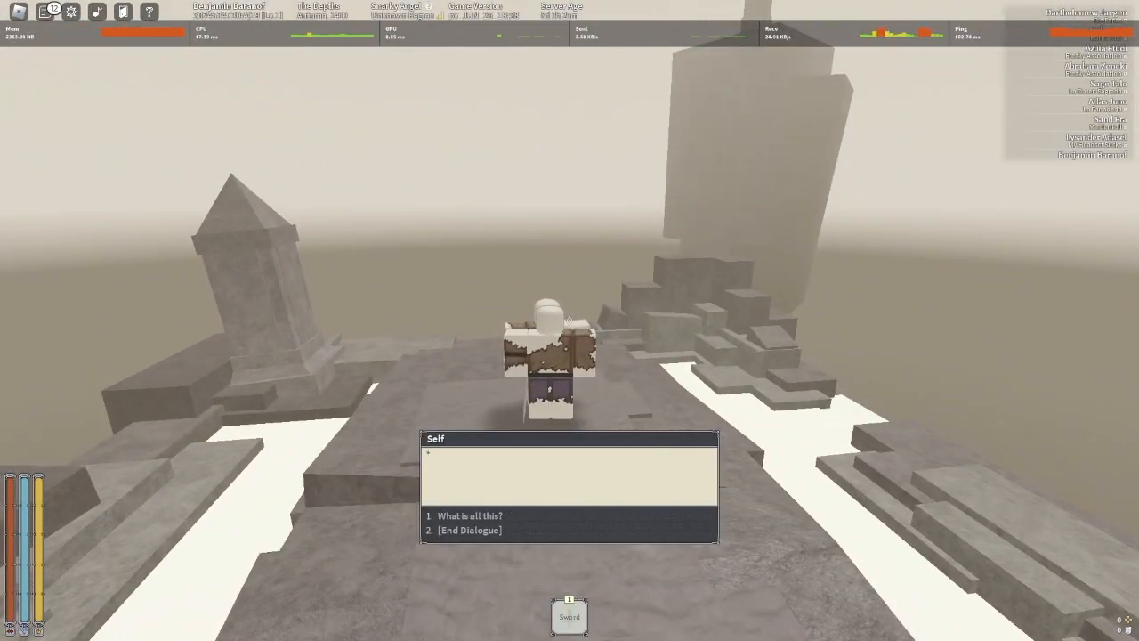
{"action": "key", "text": "1"}
{"action": "key", "text": "1"}
{"action": "key", "text": "e"}
{"action": "key", "text": "1"}
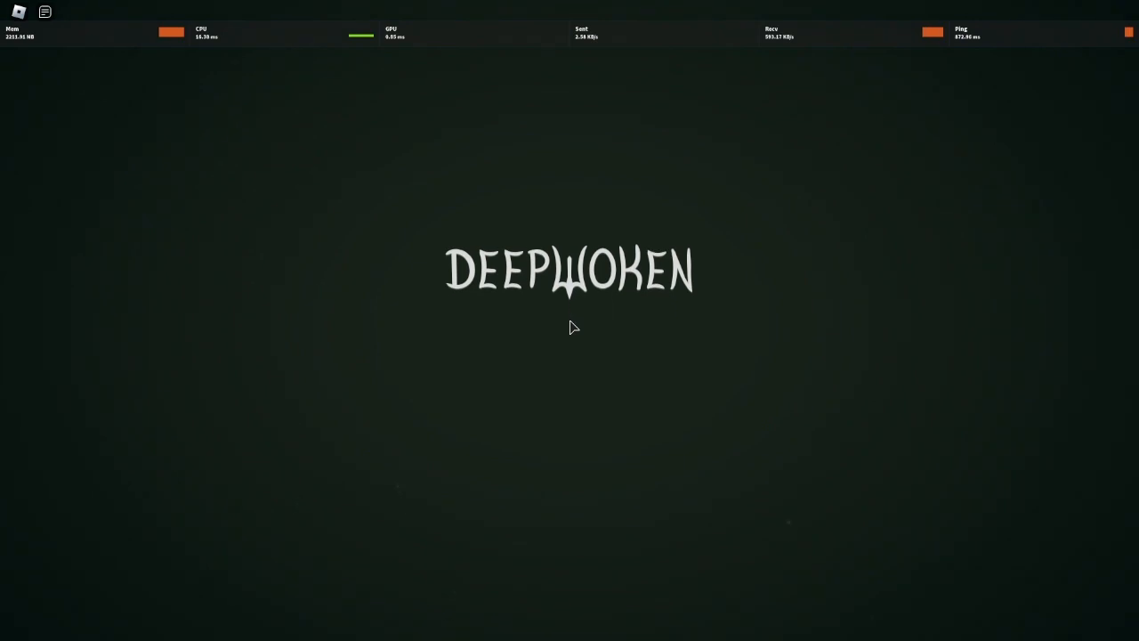
Dismiss the title screen and set Pike Kalashor's attunement to None instead of Galebreathe
{"action": "left_click", "coordinate": [569, 326]}
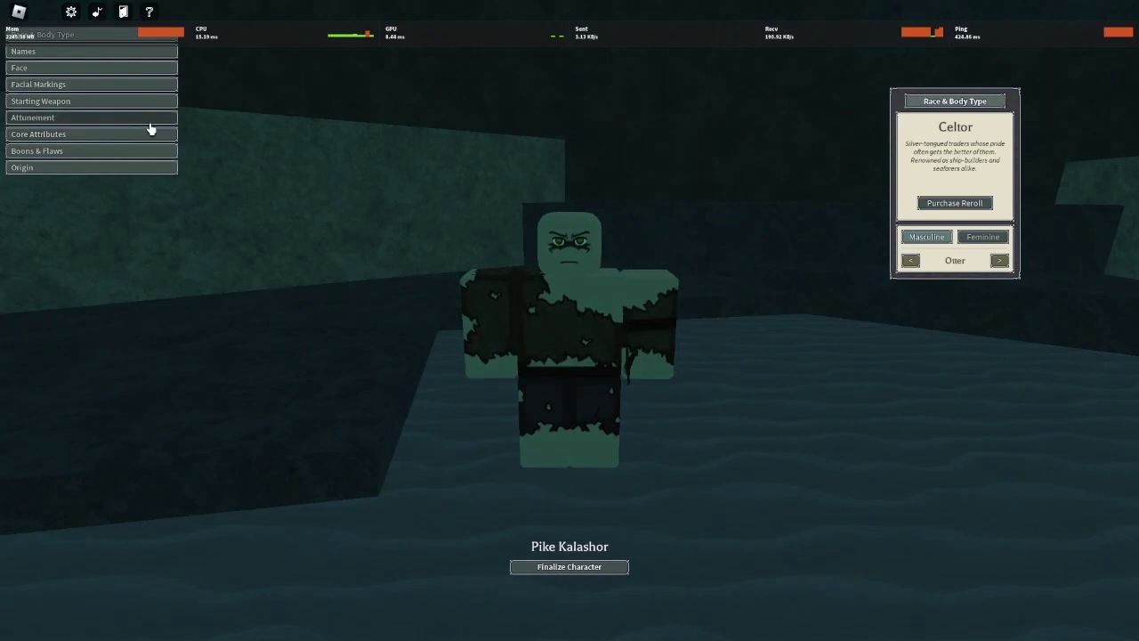
{"action": "left_click", "coordinate": [93, 118]}
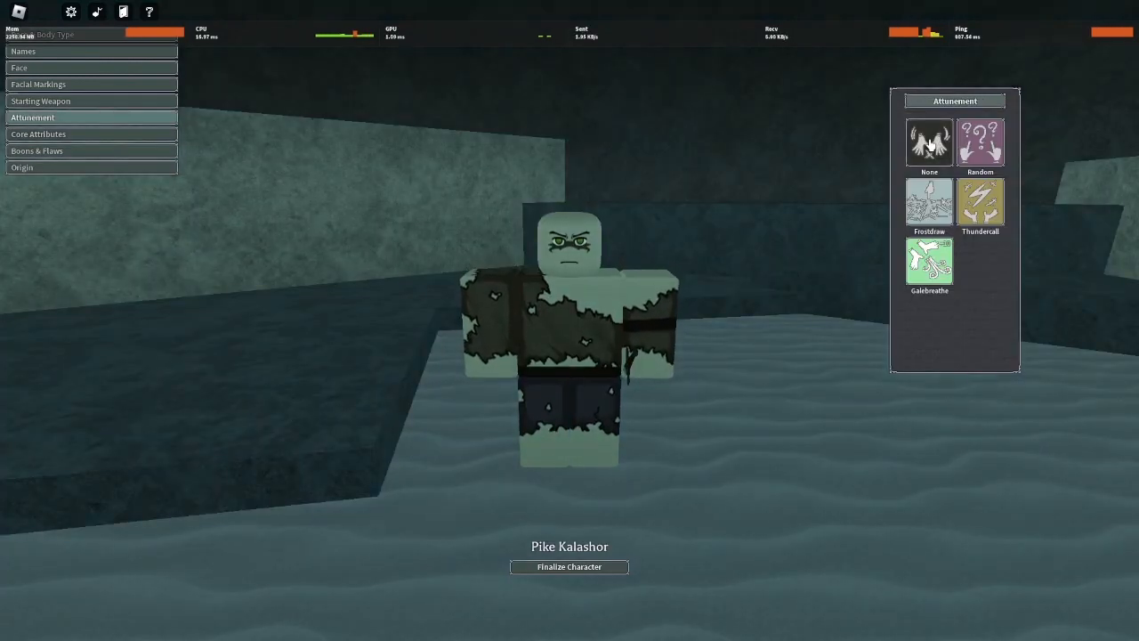
{"action": "left_click", "coordinate": [931, 145]}
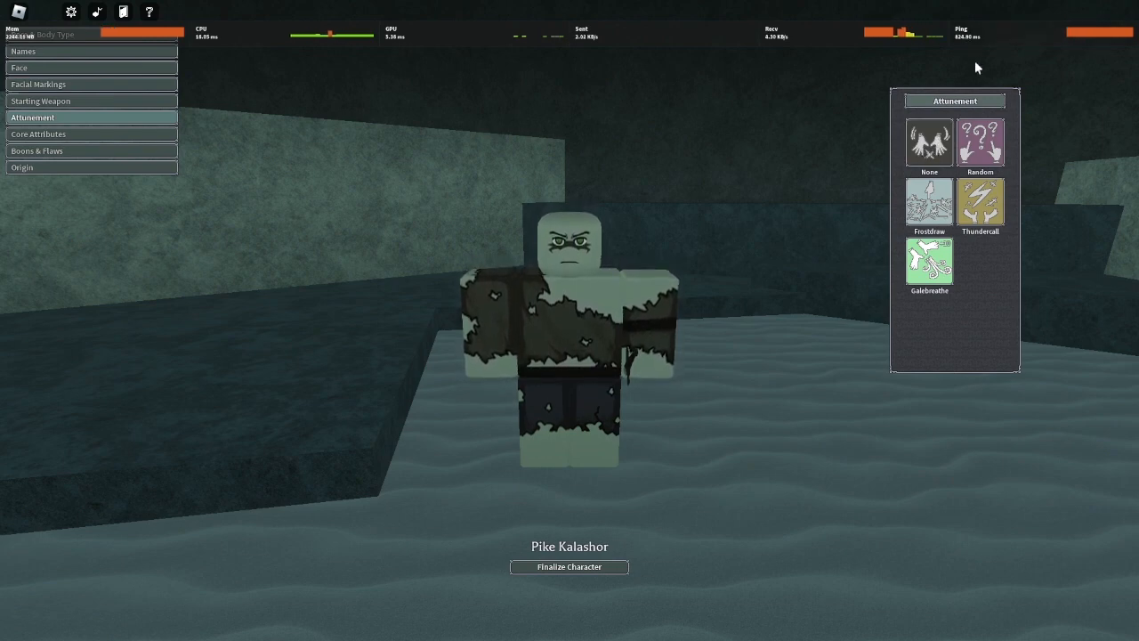
{"action": "left_click", "coordinate": [930, 147]}
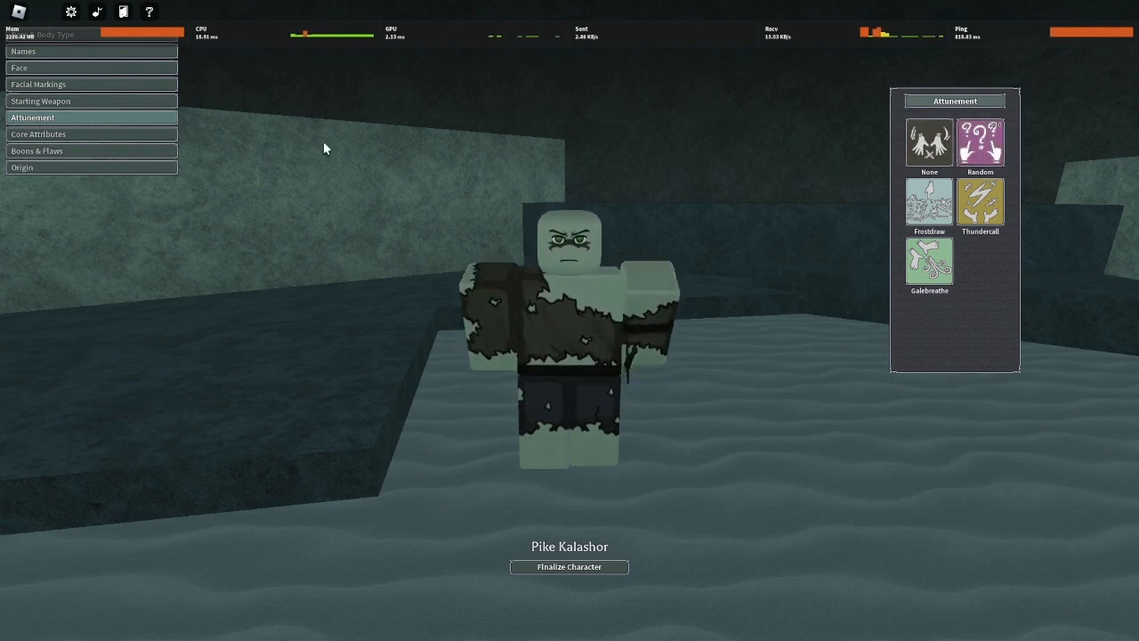
Review the origin choices and finalize Pike Kalashor into the world
{"action": "left_click", "coordinate": [121, 169]}
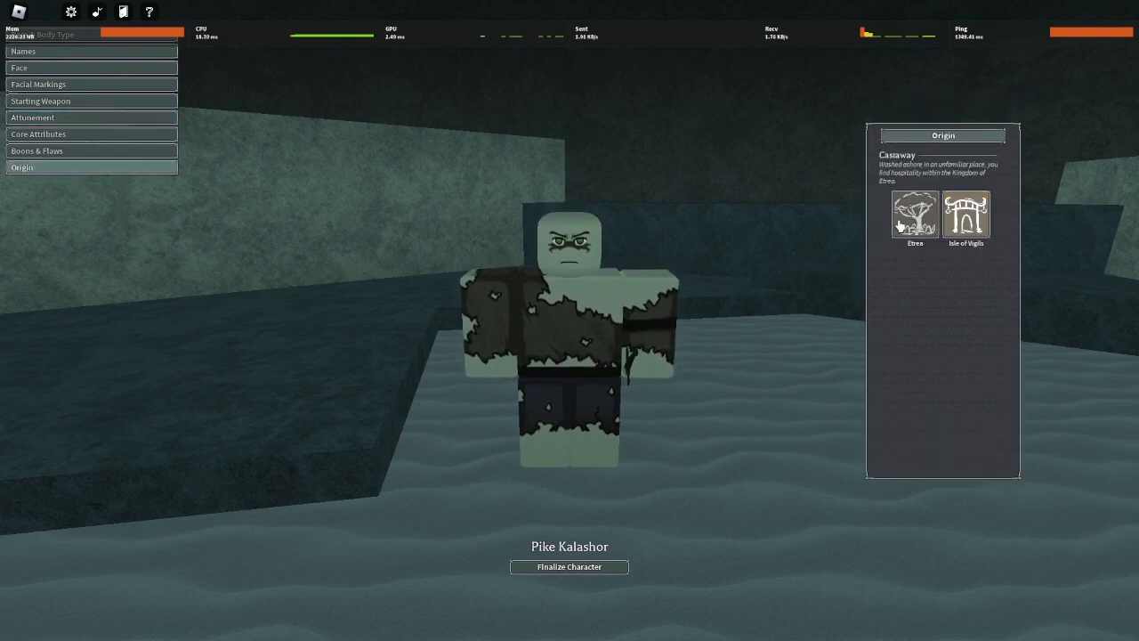
{"action": "left_click", "coordinate": [564, 568]}
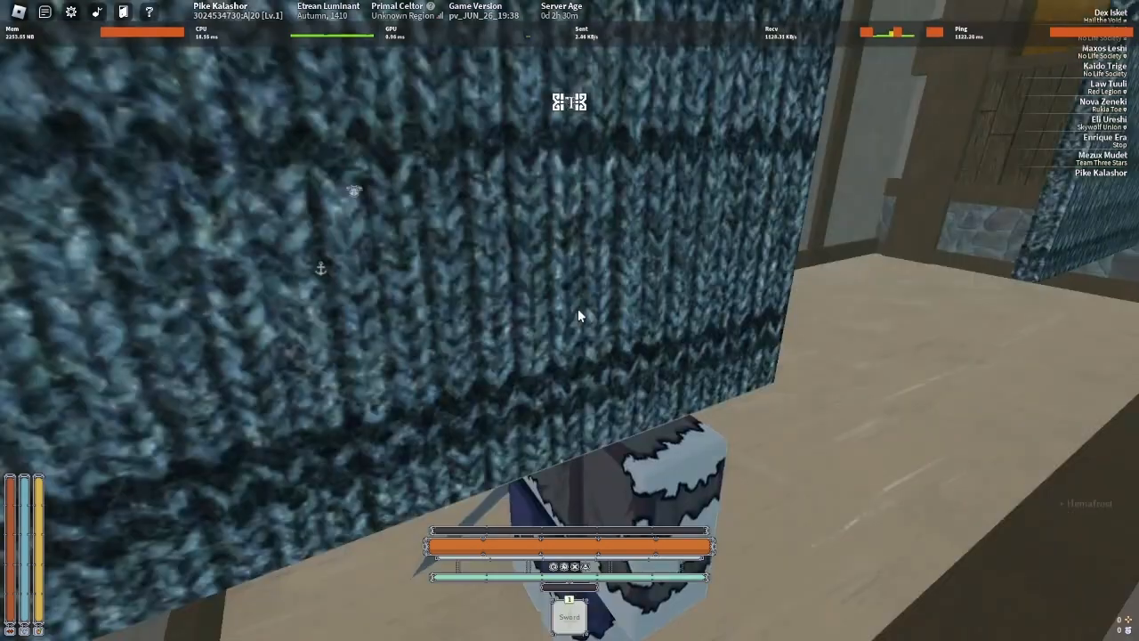
Check Pike Kalashor's stats showing Frostdraw 10, then walk out onto the stone street
{"action": "key", "text": "Tab"}
{"action": "key", "text": "w"}
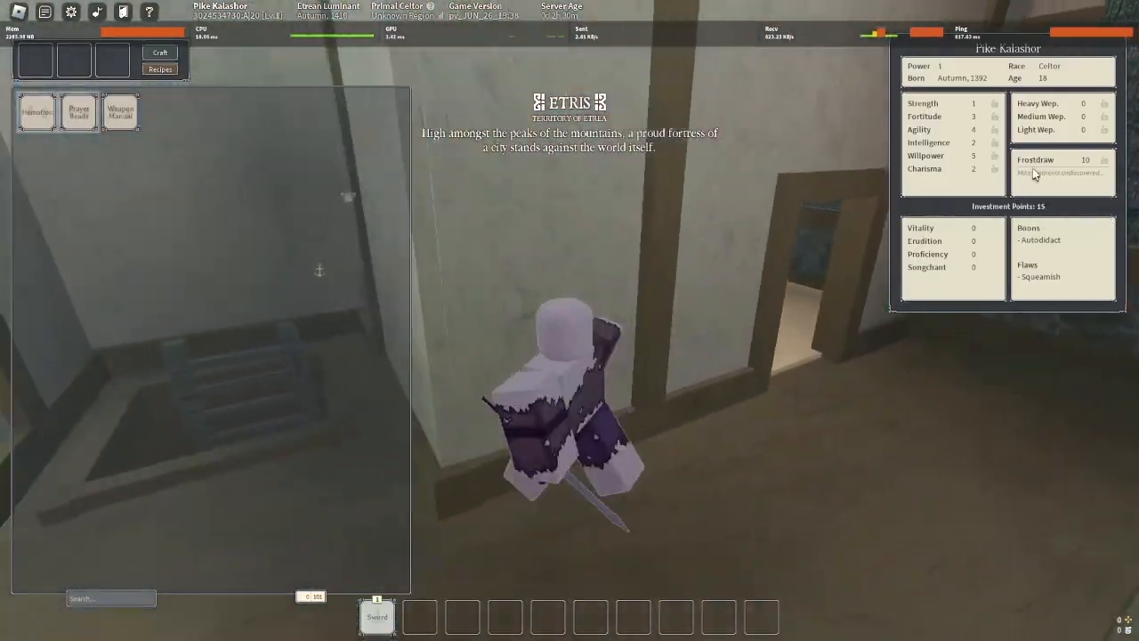
{"action": "key", "text": "Tab"}
{"action": "key", "text": "w"}
{"action": "key", "text": "w"}
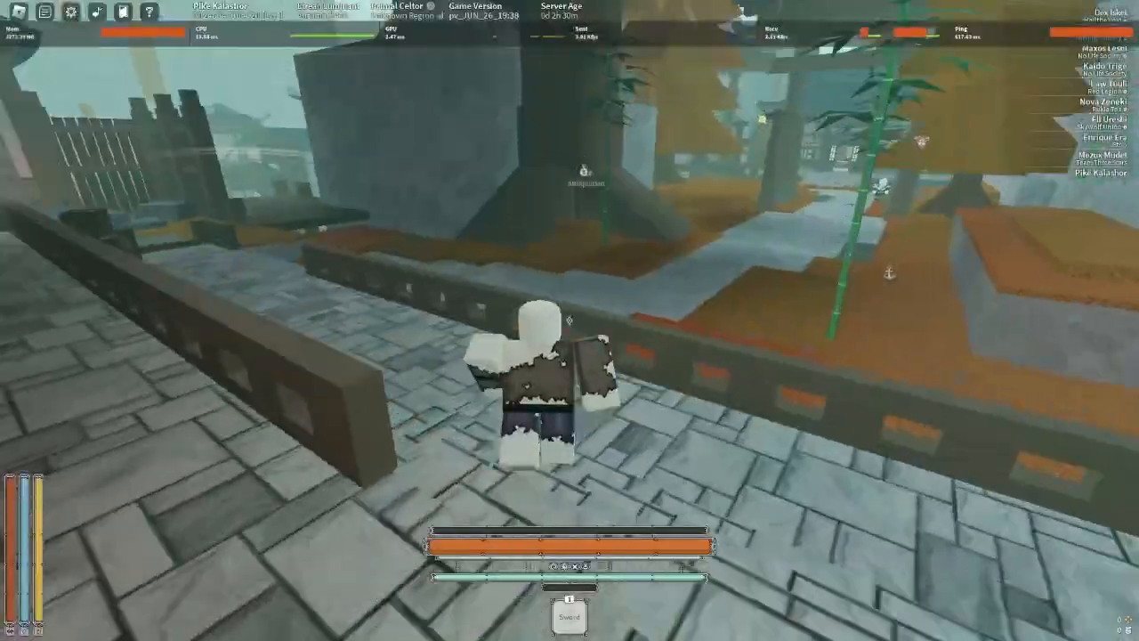
Run along the street onto the overlook platform and leap out the doorway over the city
{"action": "key", "text": "w"}
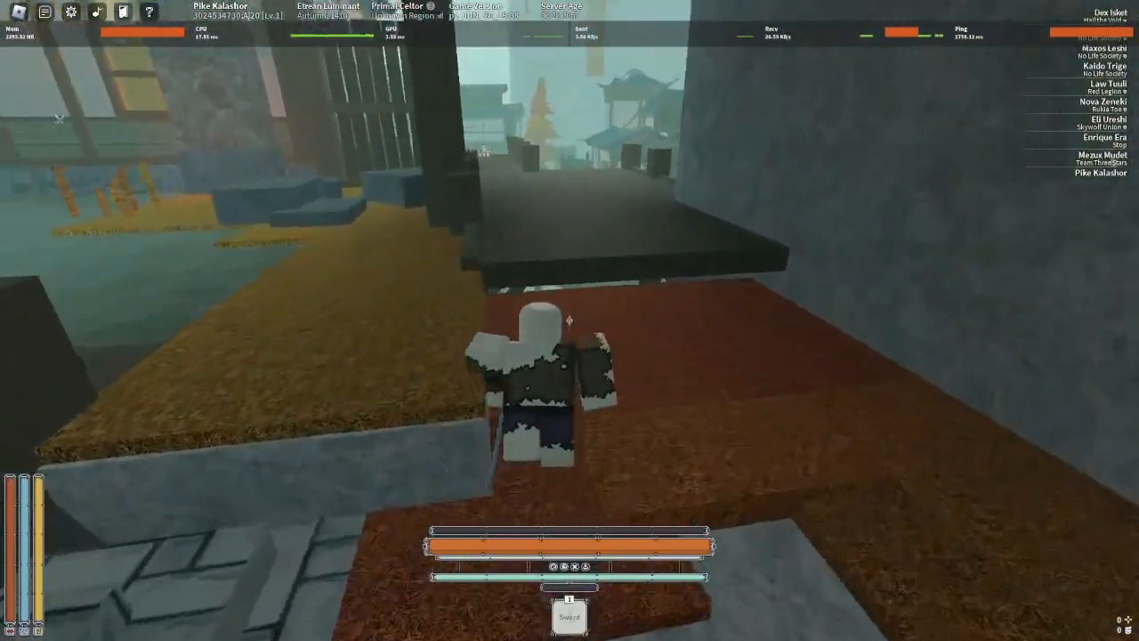
{"action": "key", "text": "w"}
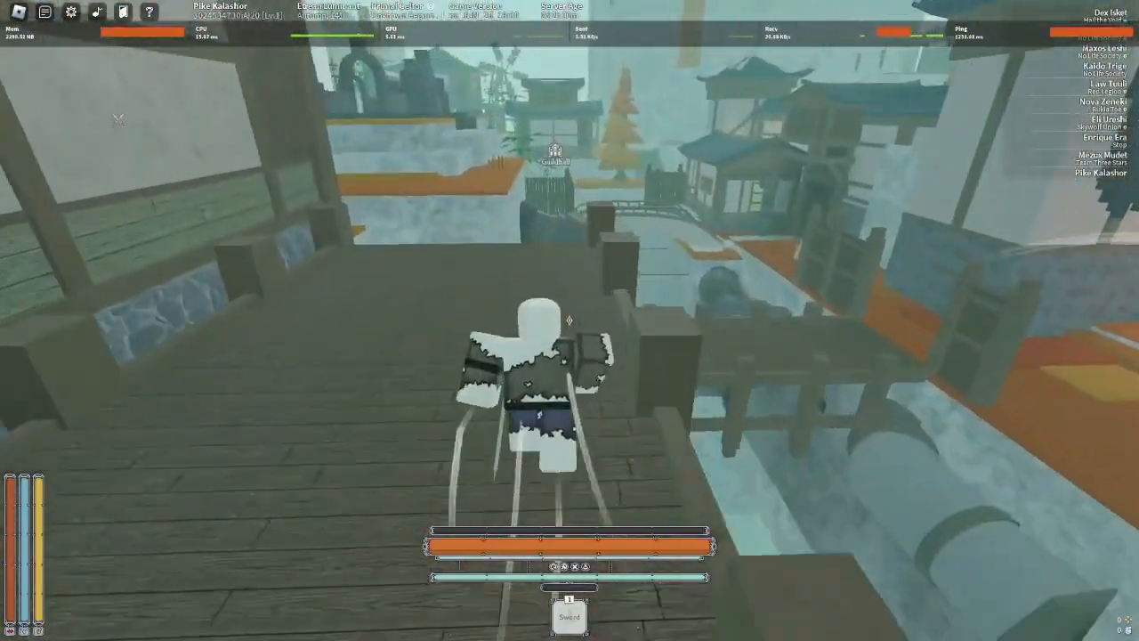
{"action": "key", "text": "w"}
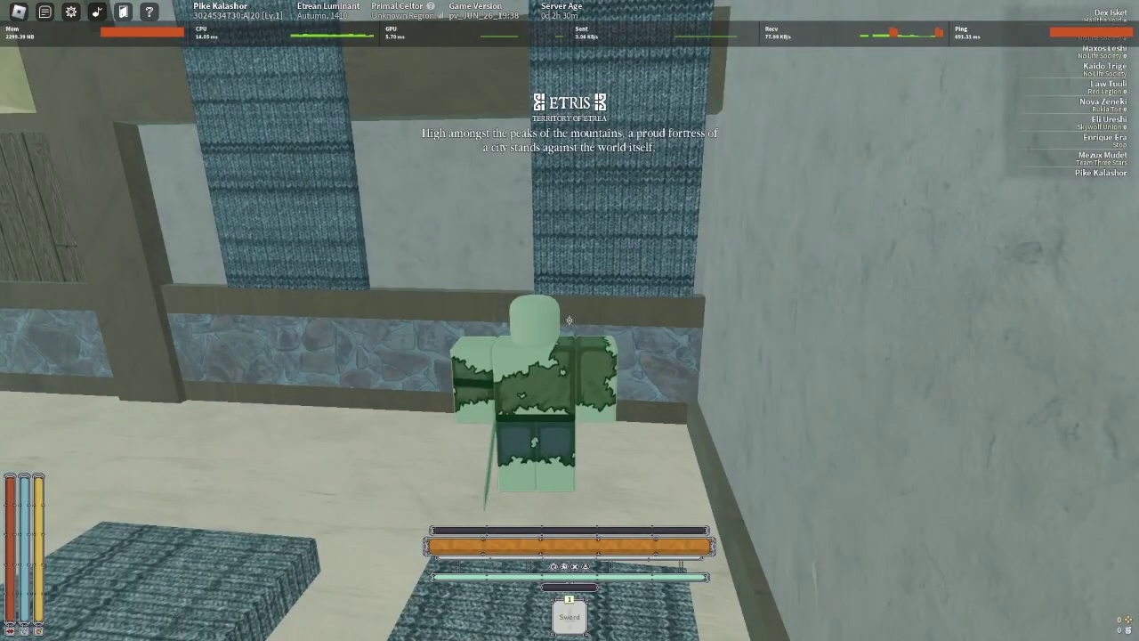
{"action": "left_click_drag", "start_coordinate": [569, 321], "coordinate": [570, 321]}
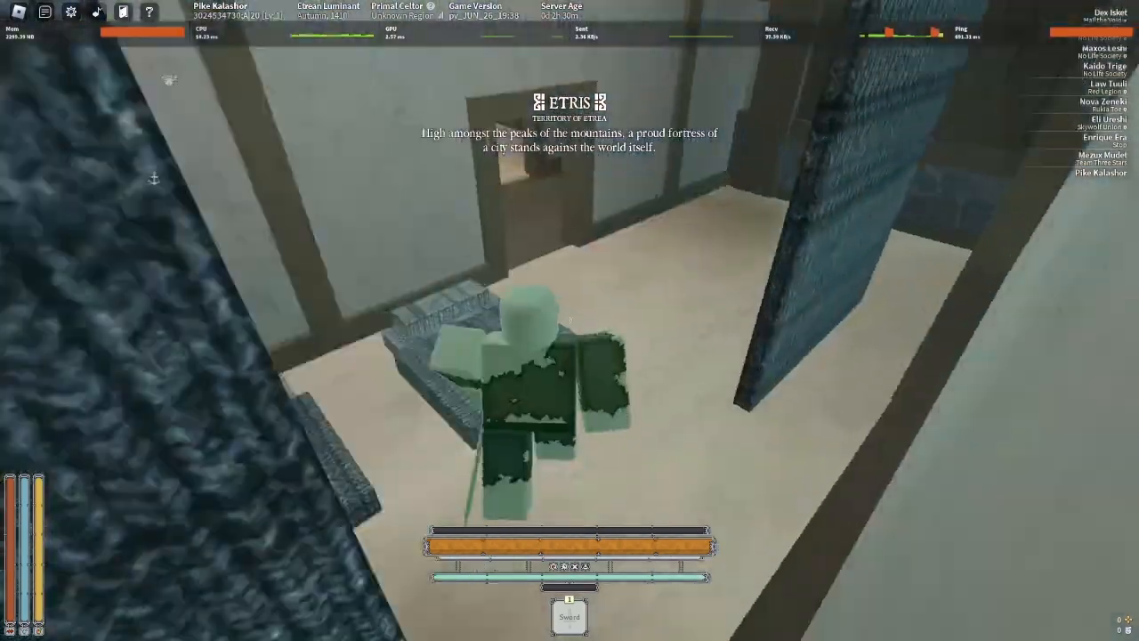
{"action": "key", "text": "w"}
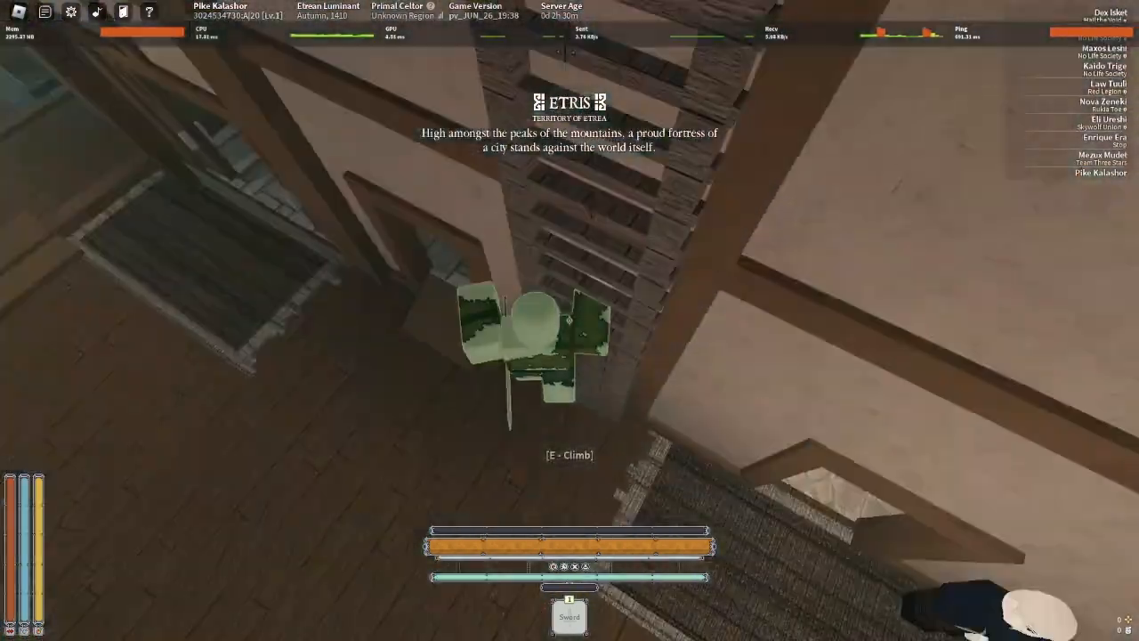
{"action": "key", "text": "w"}
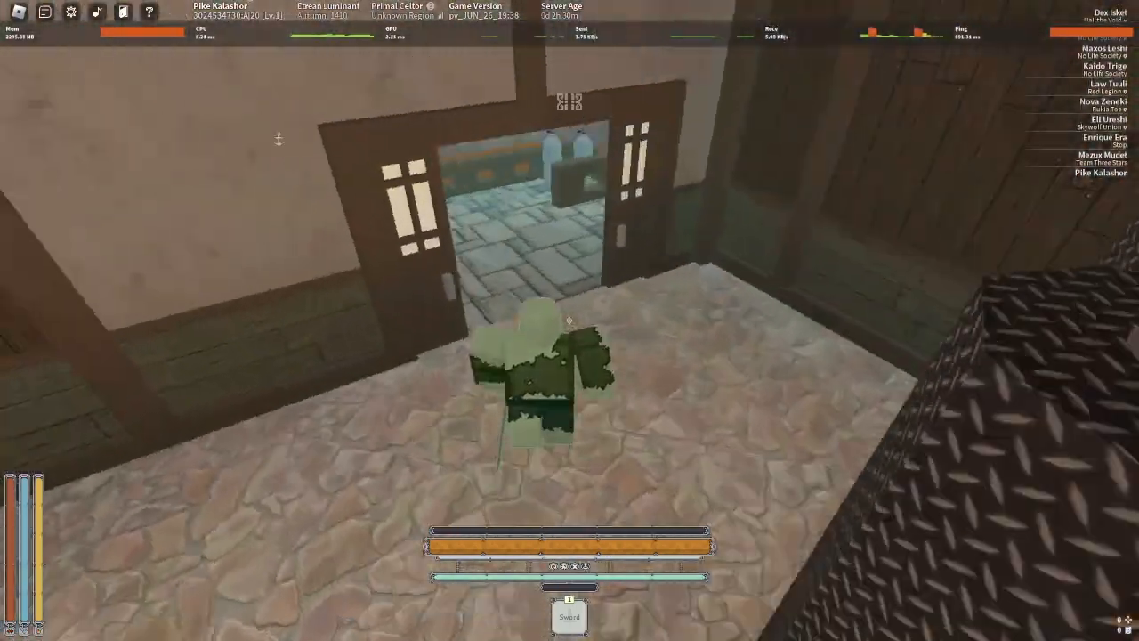
Leap across to the dark rooftop, cross the walkway and run off its edge toward the water
{"action": "key", "text": "space"}
{"action": "key", "text": "w"}
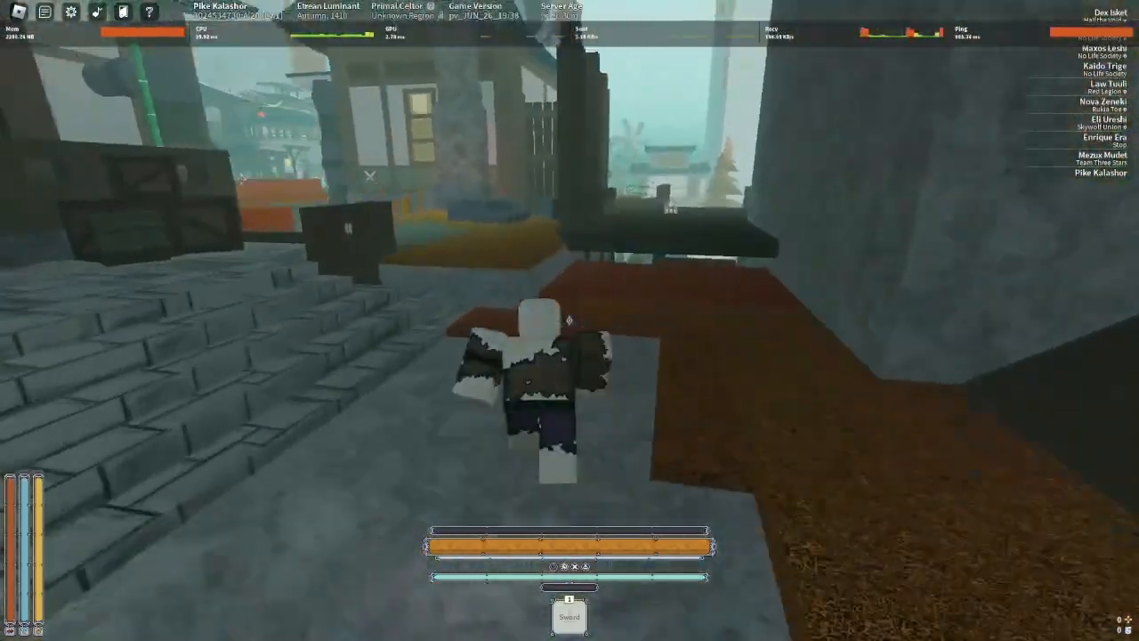
{"action": "key", "text": "w"}
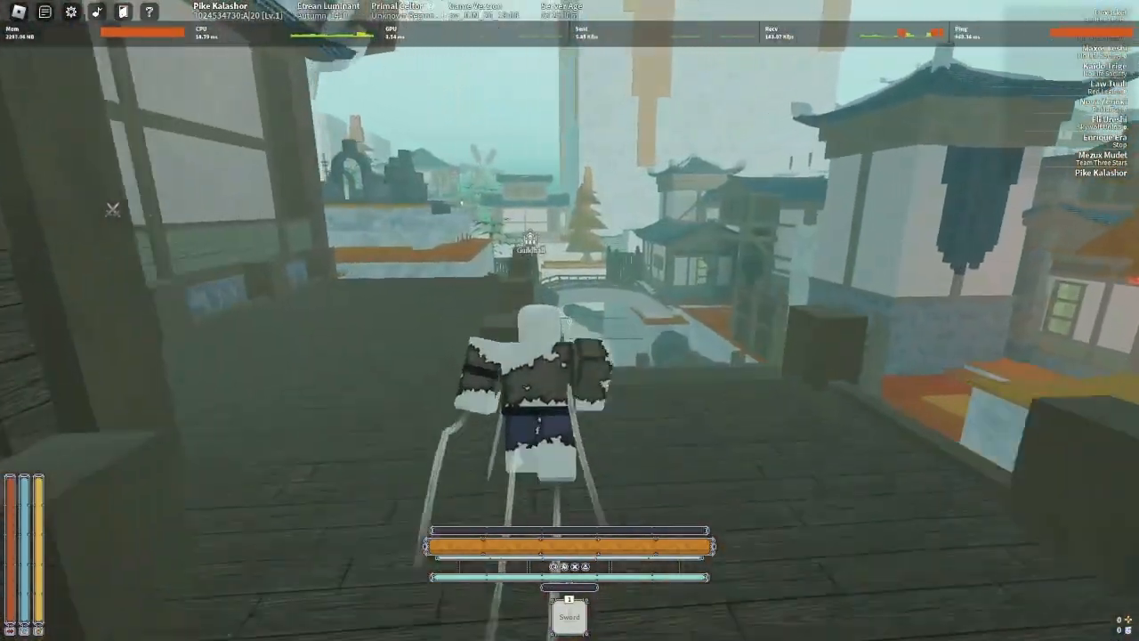
{"action": "key", "text": "w"}
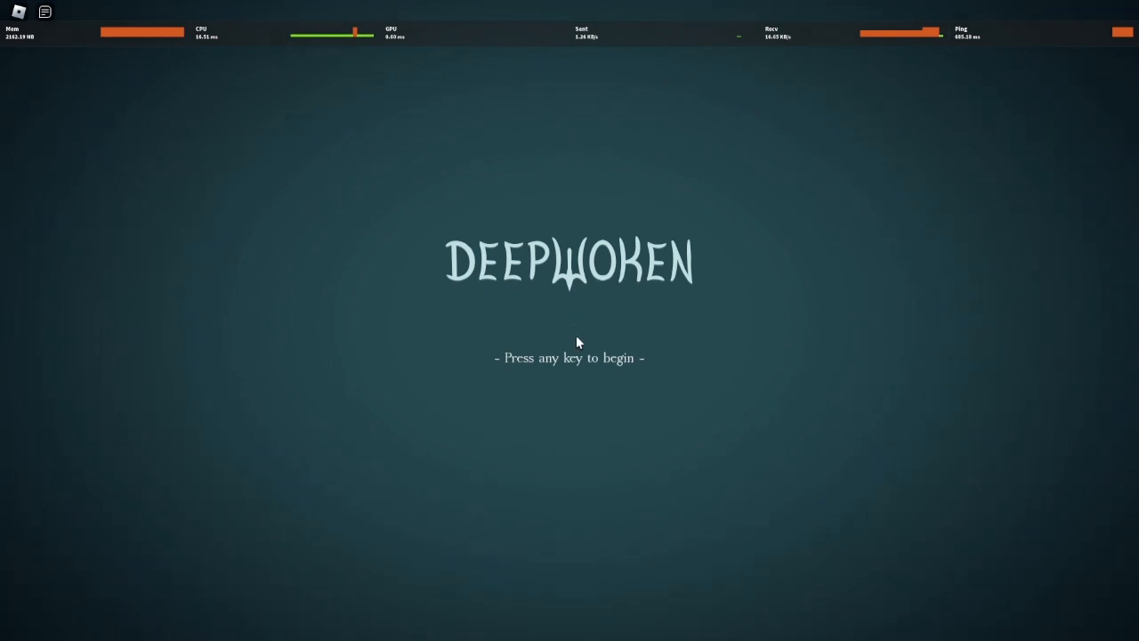
Dismiss the 'Press any key to begin' title screen so Pike Kalashor spawns in Celtor Wastes
{"action": "left_click", "coordinate": [575, 335]}
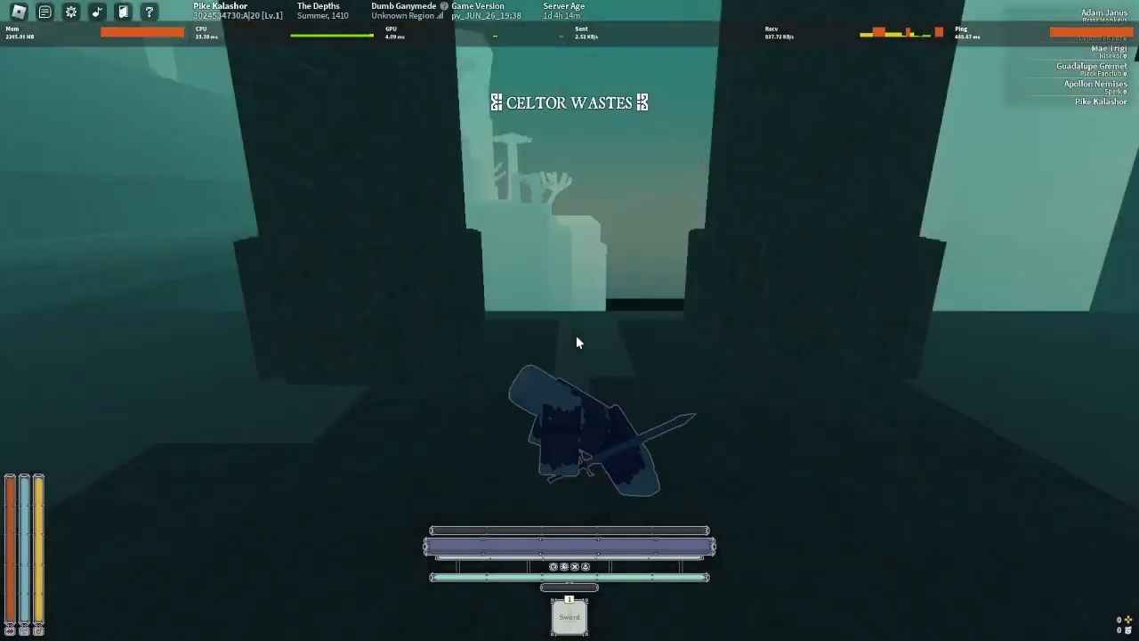
Run forward through Celtor Wastes and Fragments of Self toward the stone arches
{"action": "key", "text": "w"}
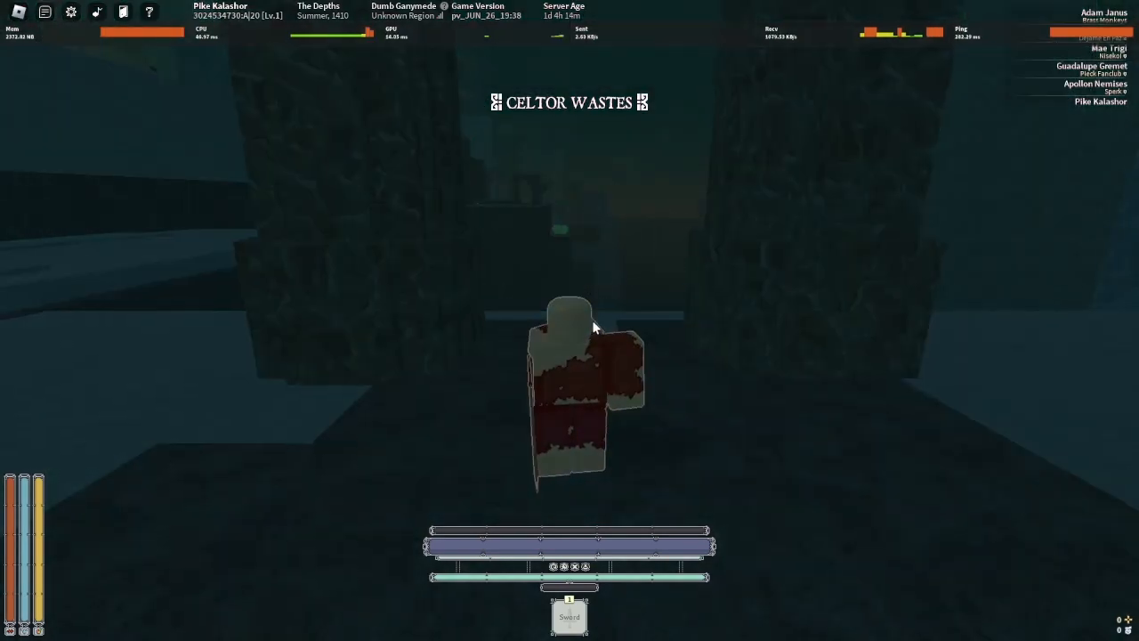
{"action": "key", "text": "w"}
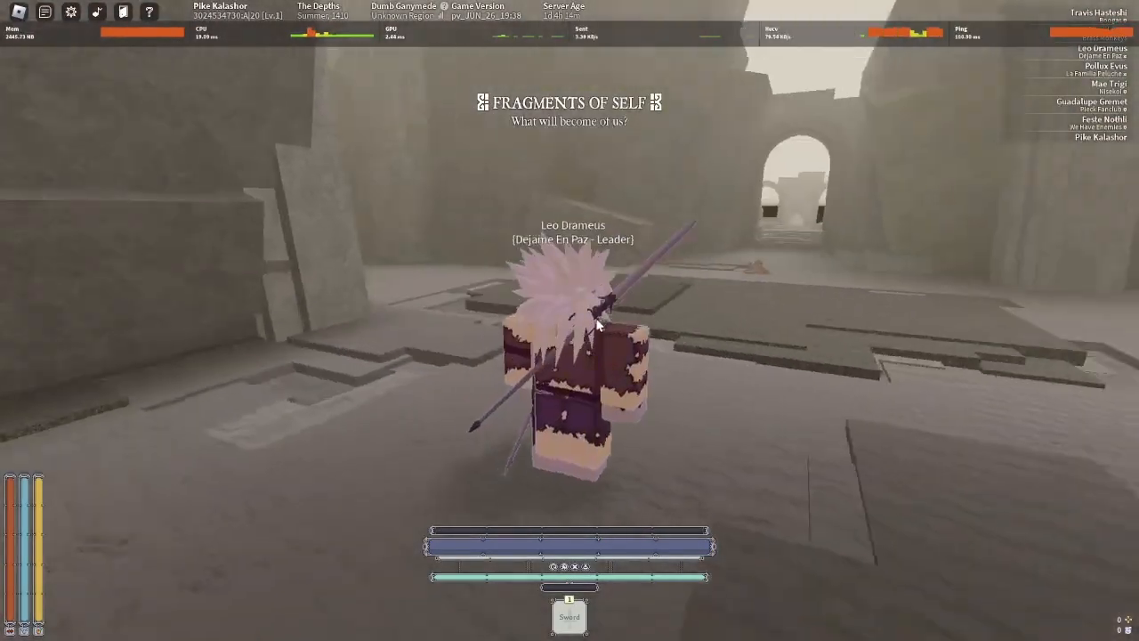
{"action": "key", "text": "w"}
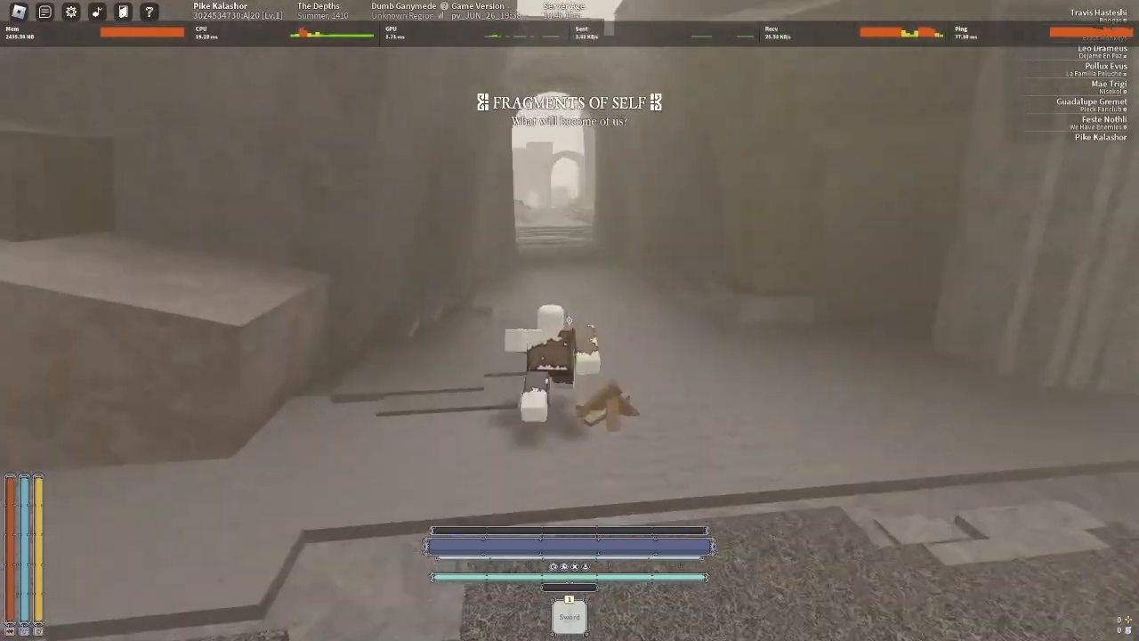
{"action": "key", "text": "w"}
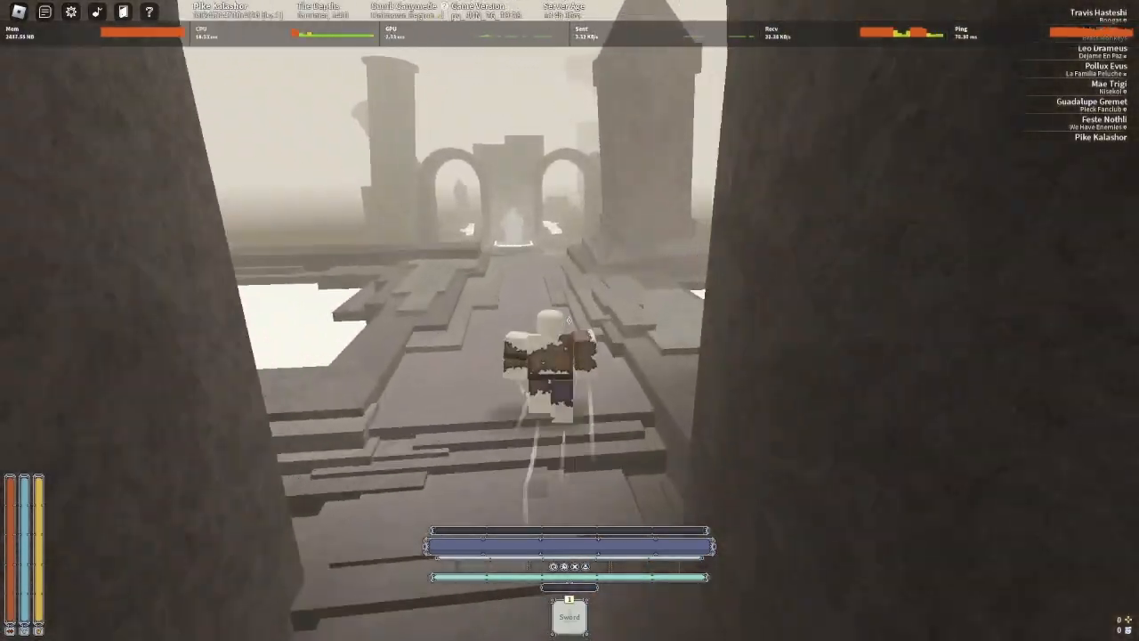
{"action": "key", "text": "w"}
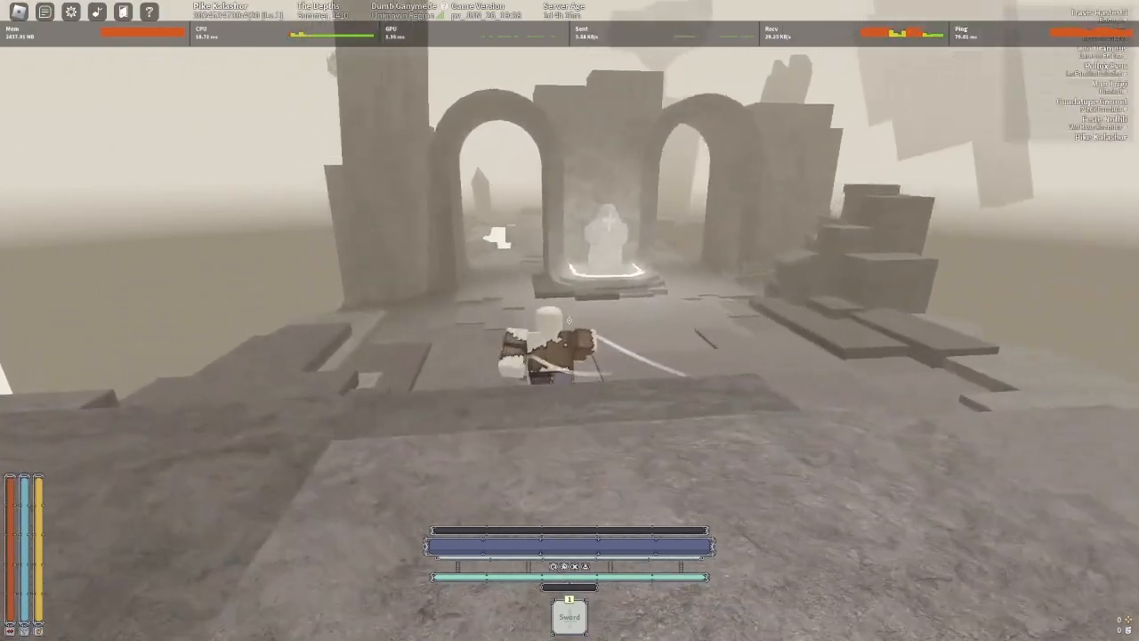
Reach the open bridge, talk to the Self and choose End Dialogue to end the legacy
{"action": "key", "text": "w"}
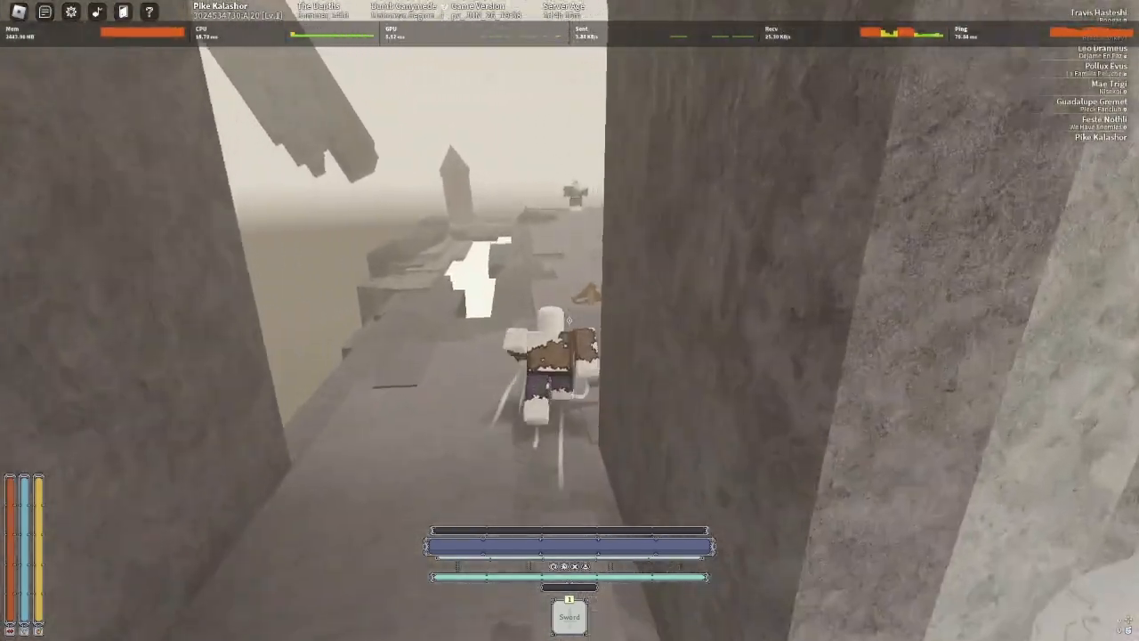
{"action": "key", "text": "w"}
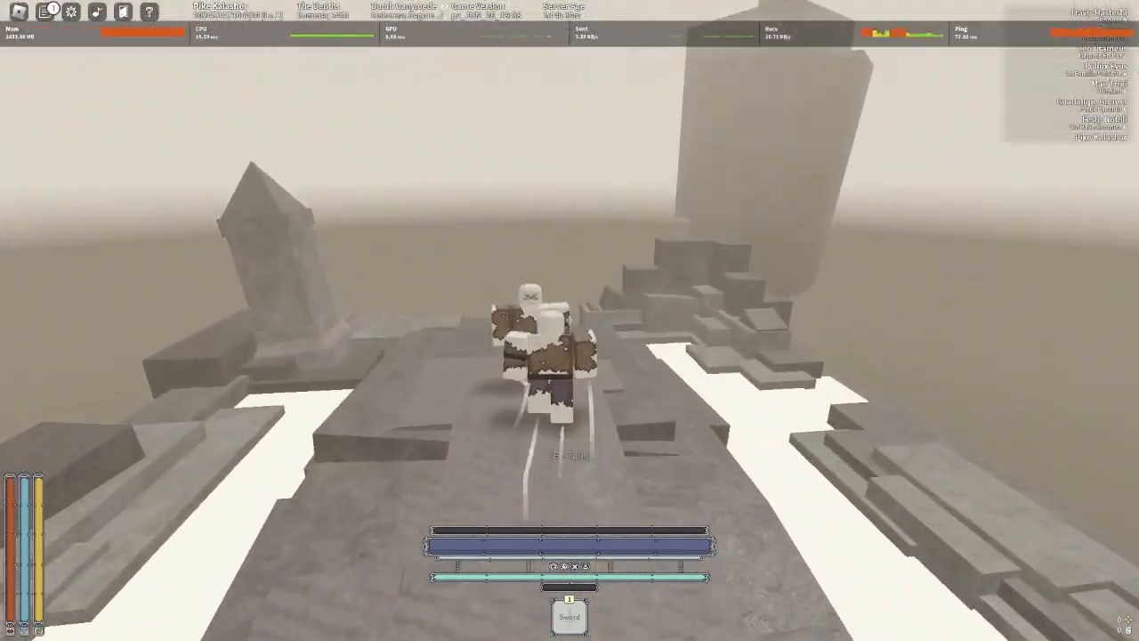
{"action": "key", "text": "e"}
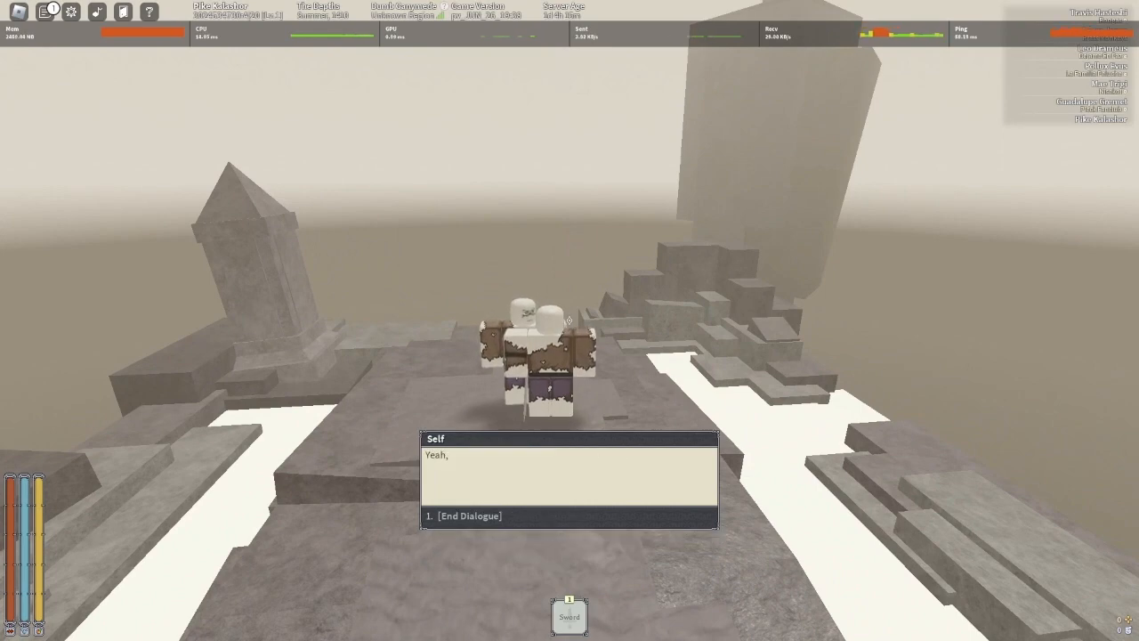
{"action": "key", "text": "1"}
{"action": "key", "text": "1"}
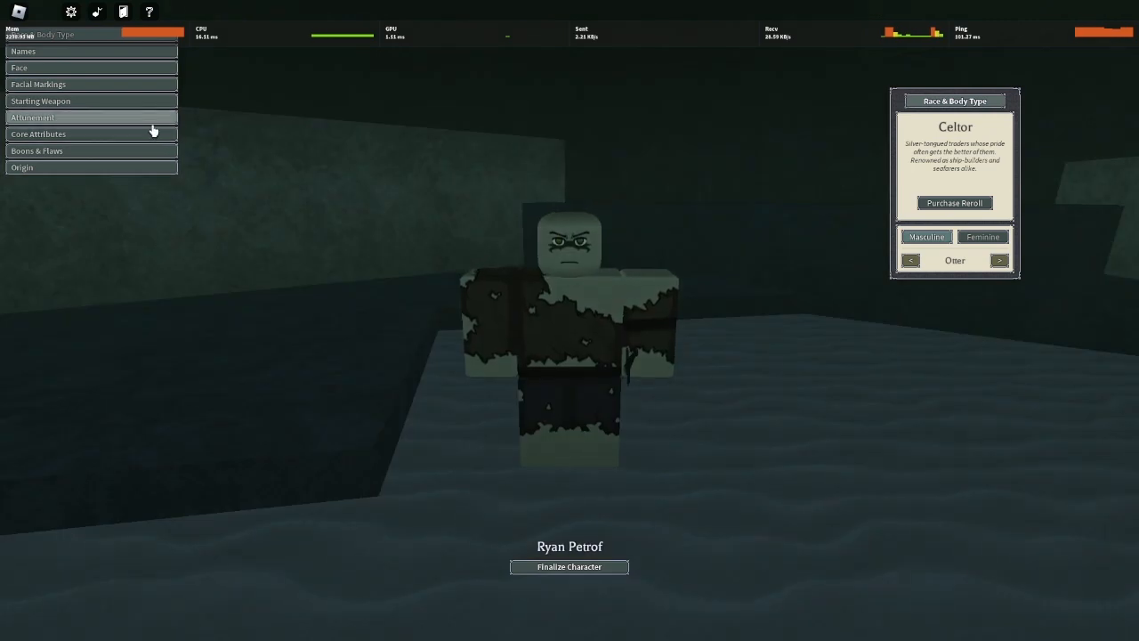
Review the Attunement and Origin (Castaway) choices, then finalize Ryan Petrof to spawn in Etris
{"action": "left_click", "coordinate": [94, 116]}
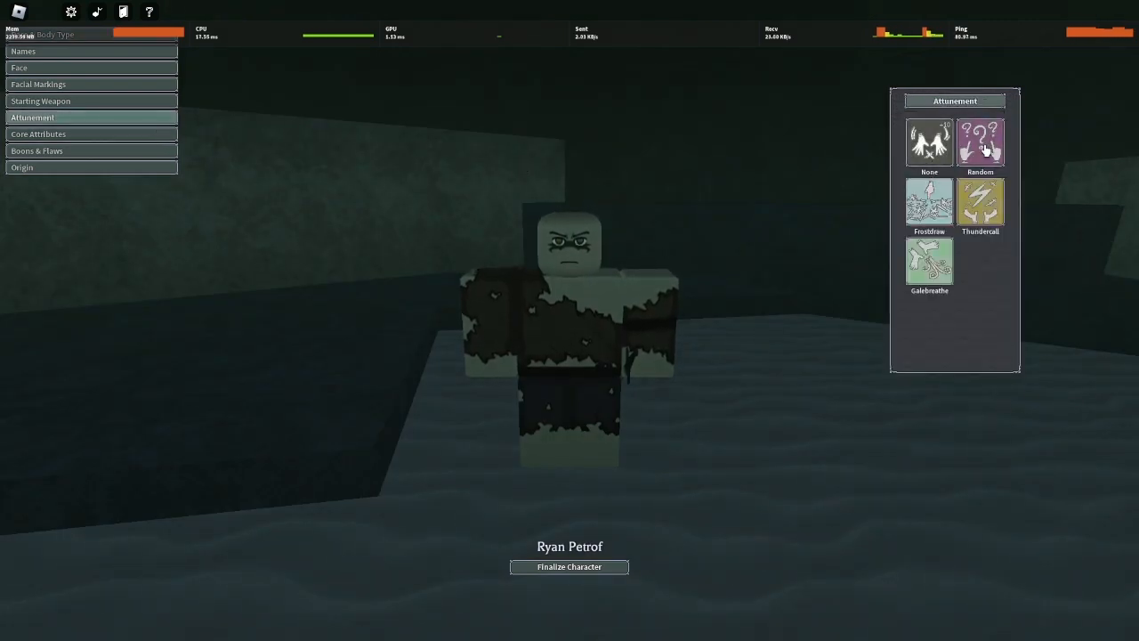
{"action": "left_click", "coordinate": [151, 169]}
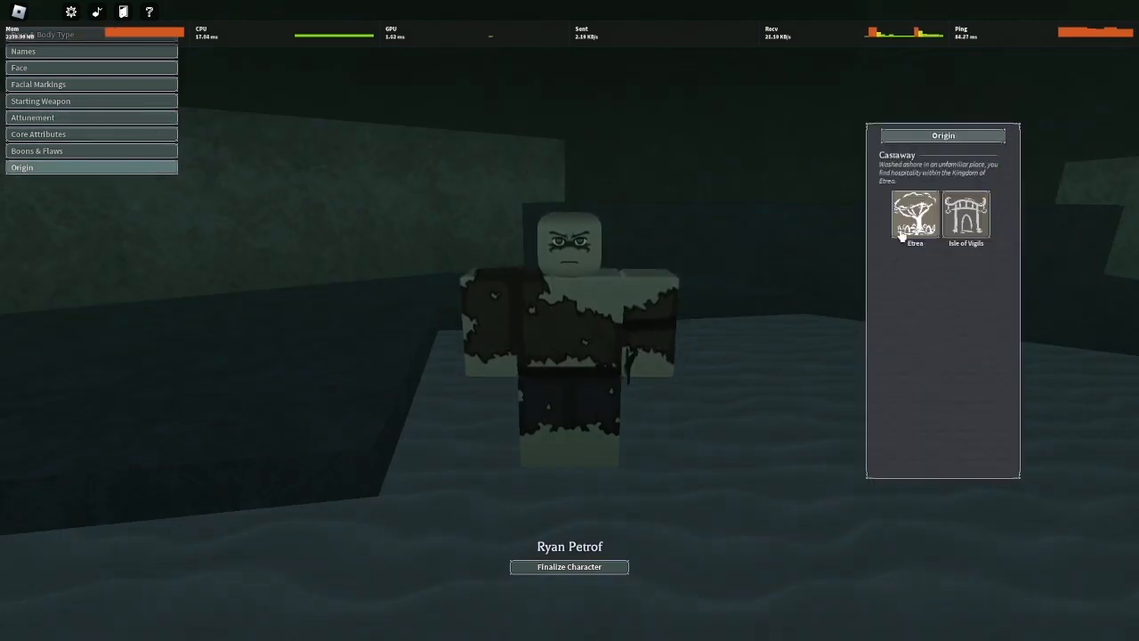
{"action": "left_click", "coordinate": [569, 568]}
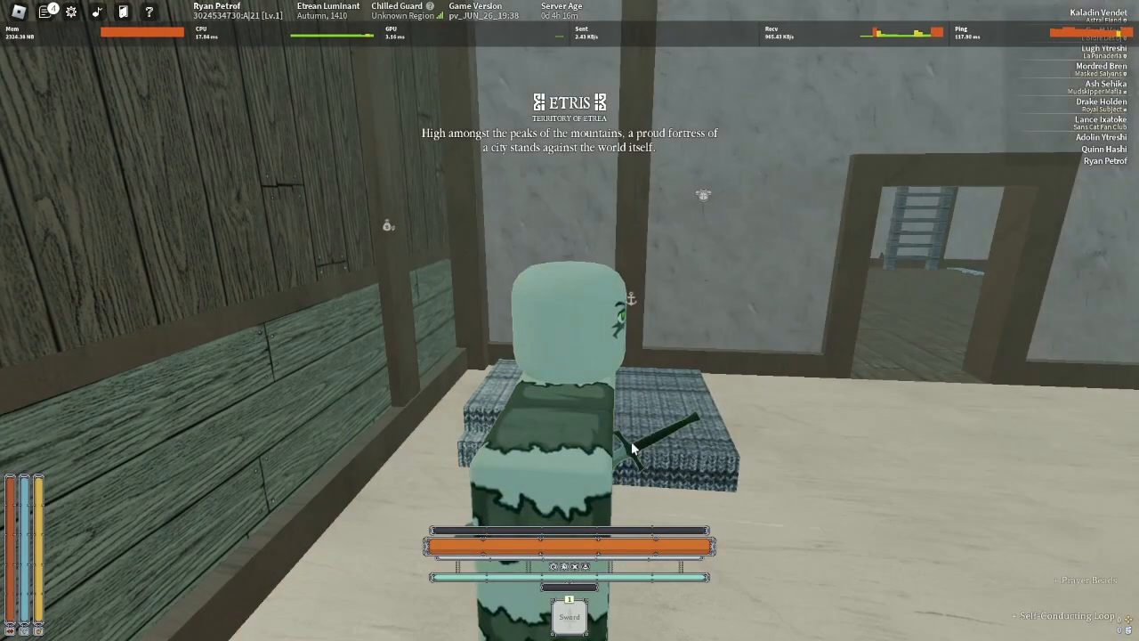
Head out the doorway, checking the stats sheet for Thundercall, and cross the stone walkway
{"action": "key", "text": "w"}
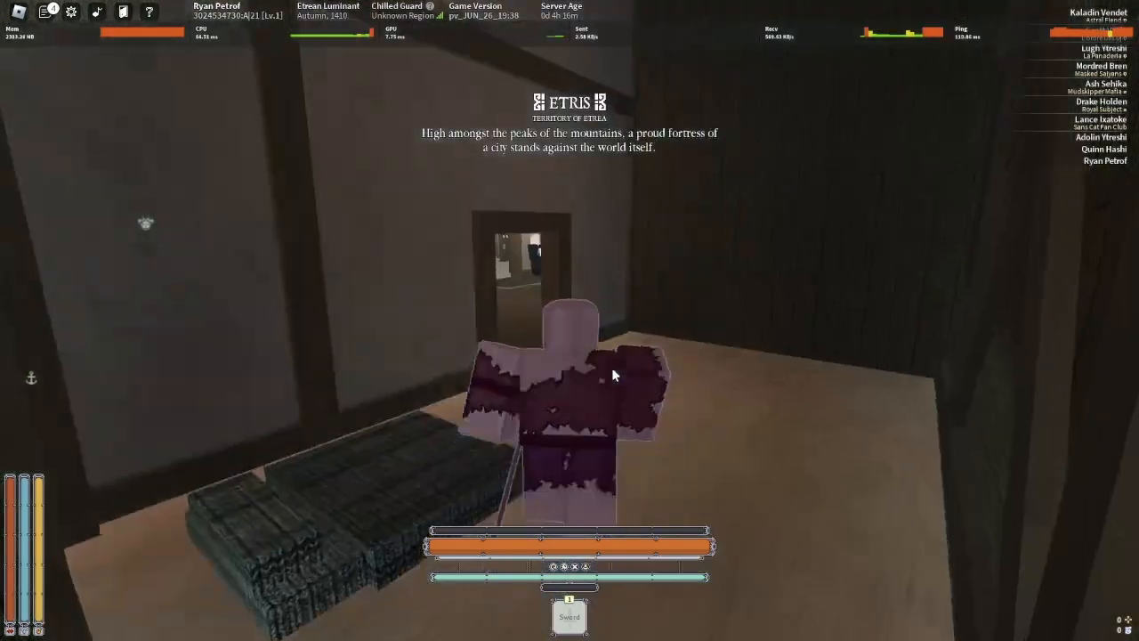
{"action": "key", "text": "w"}
{"action": "key", "text": "Tab"}
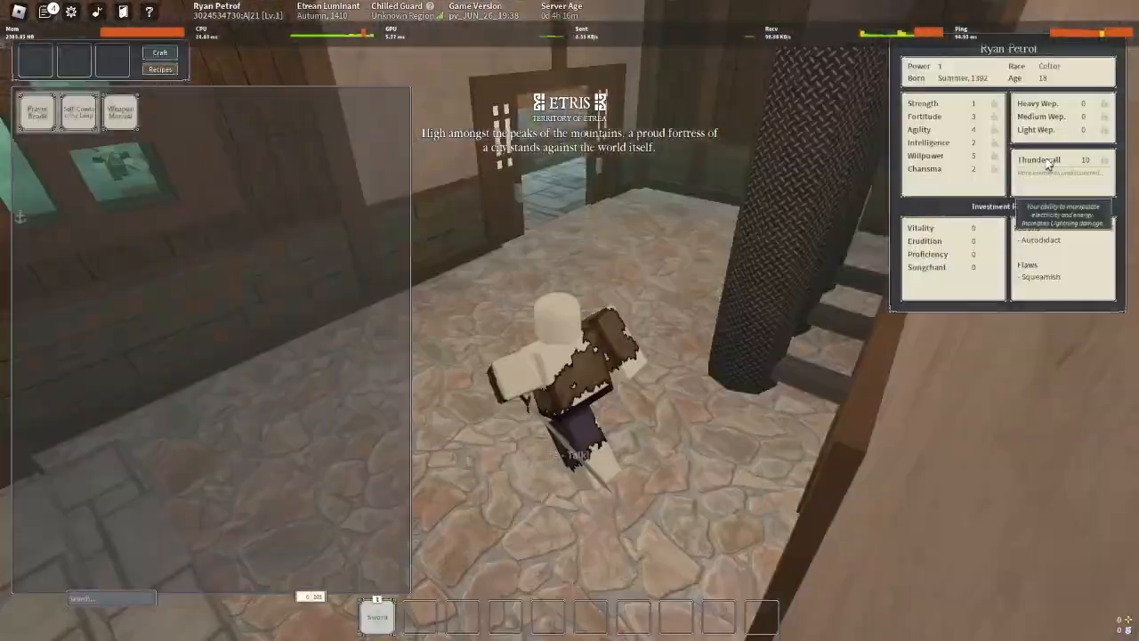
{"action": "key", "text": "Tab"}
{"action": "key", "text": "w"}
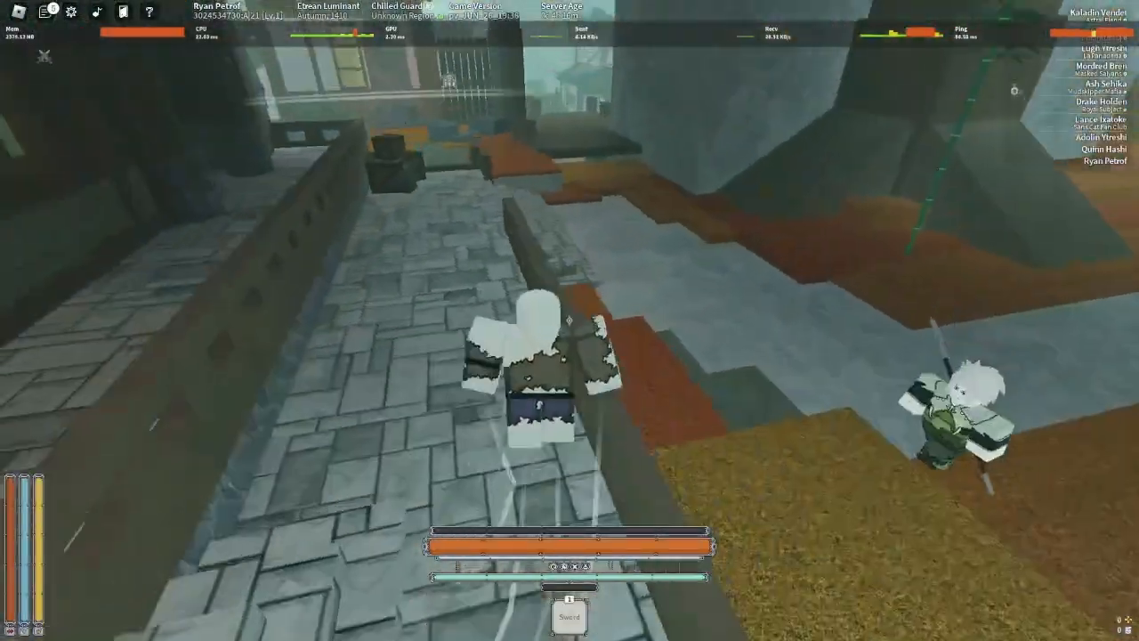
{"action": "key", "text": "w"}
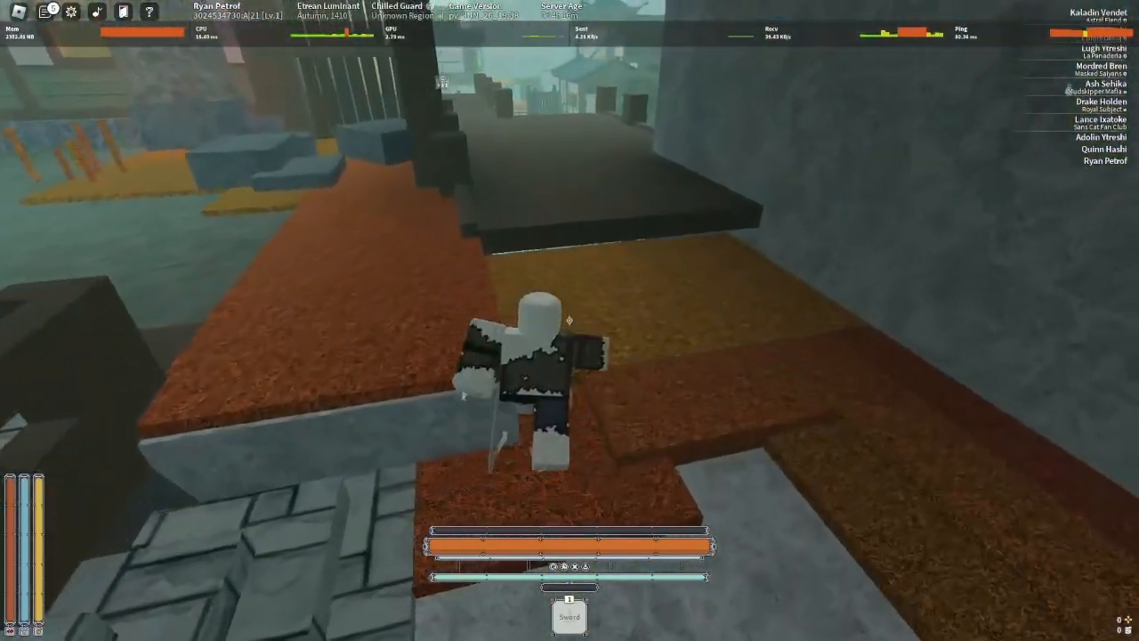
Pass through the dark corridor, leap down off the deck and run to the stone stairs
{"action": "key", "text": "w"}
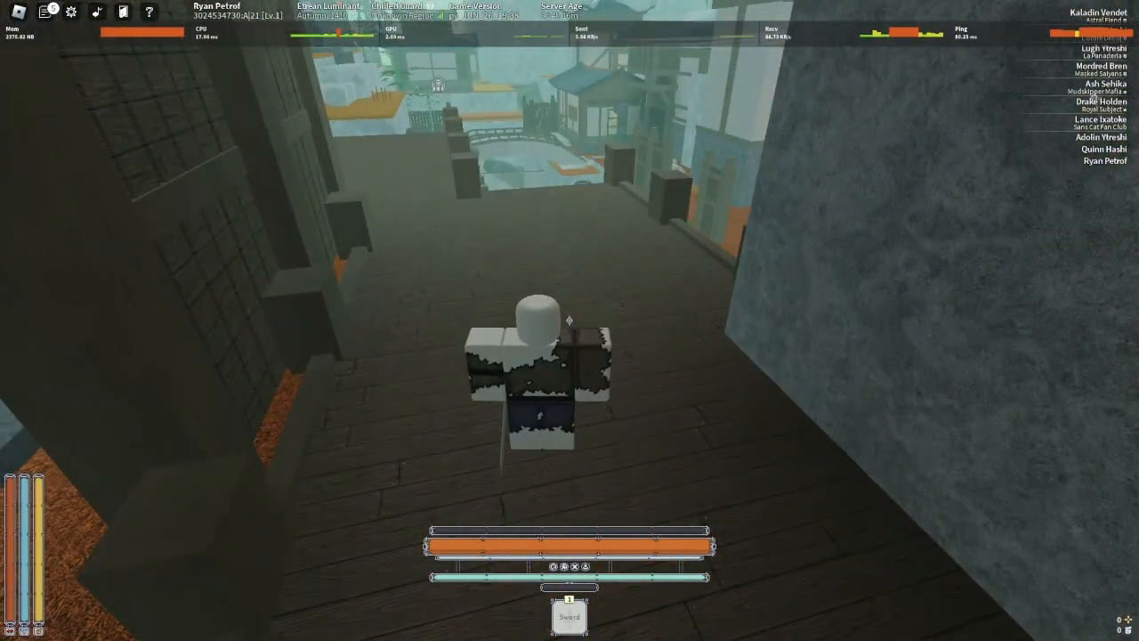
{"action": "key", "text": "w"}
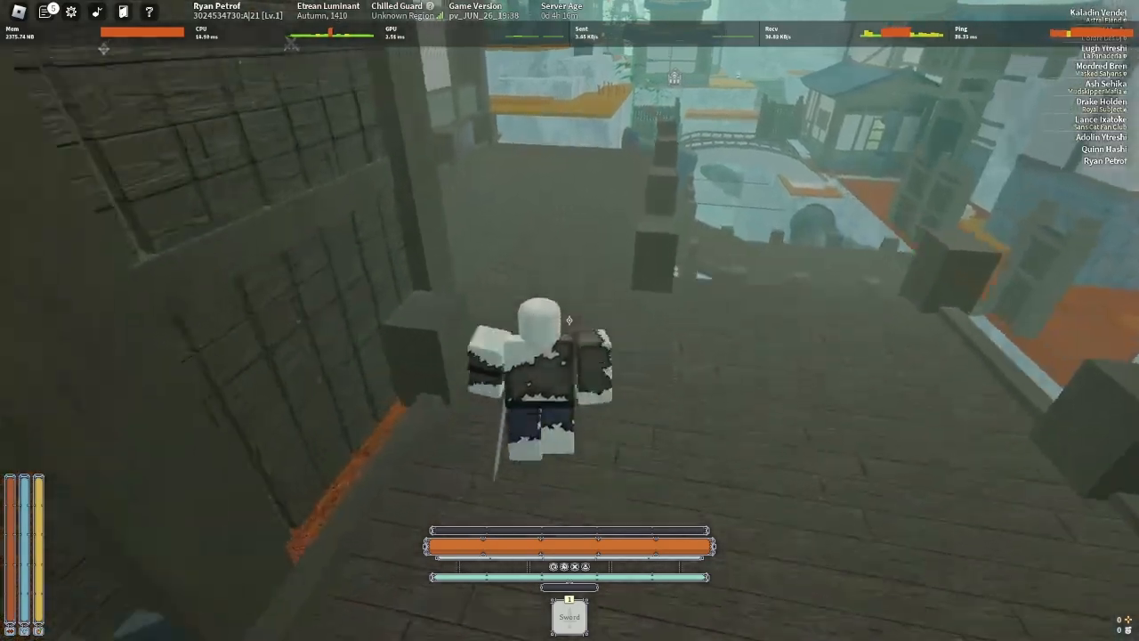
{"action": "key", "text": "w"}
{"action": "key", "text": "space"}
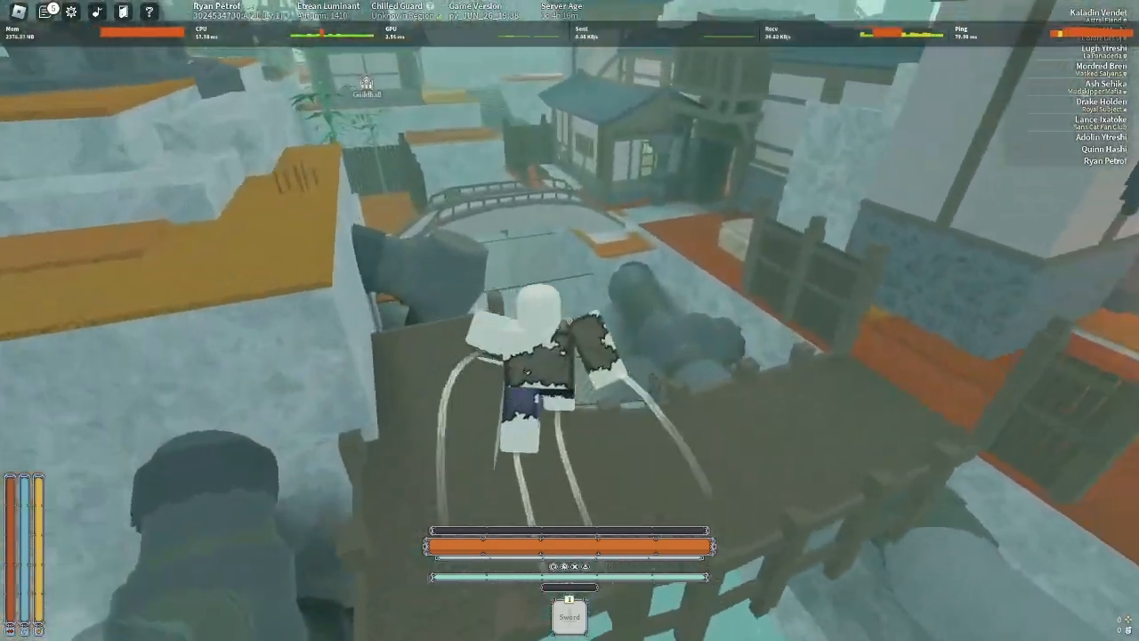
{"action": "key", "text": "w"}
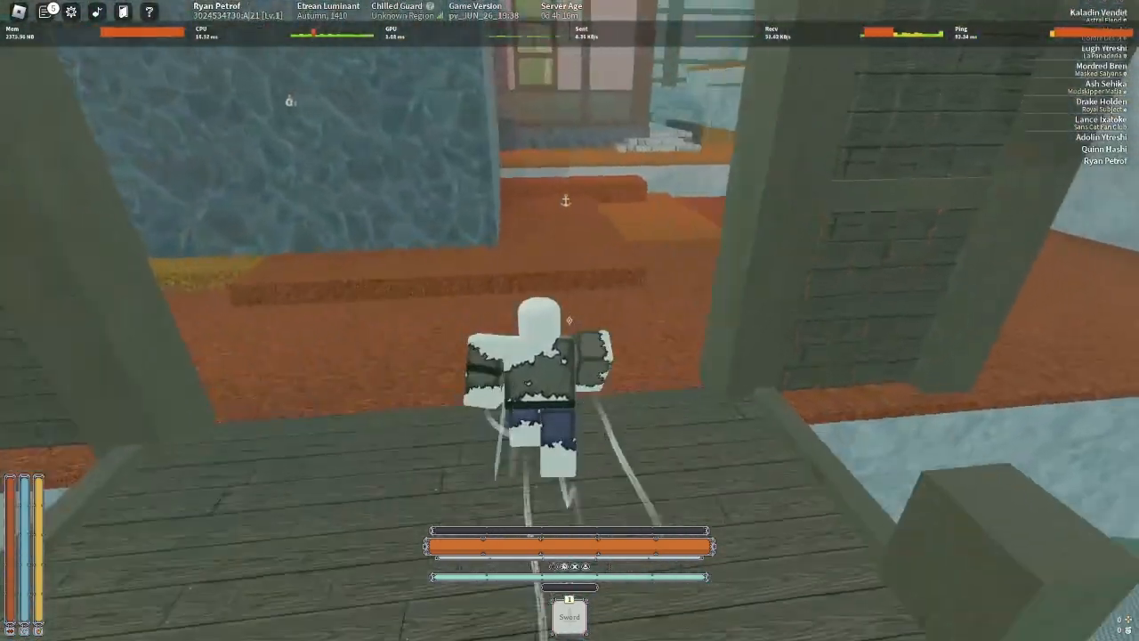
{"action": "key", "text": "w"}
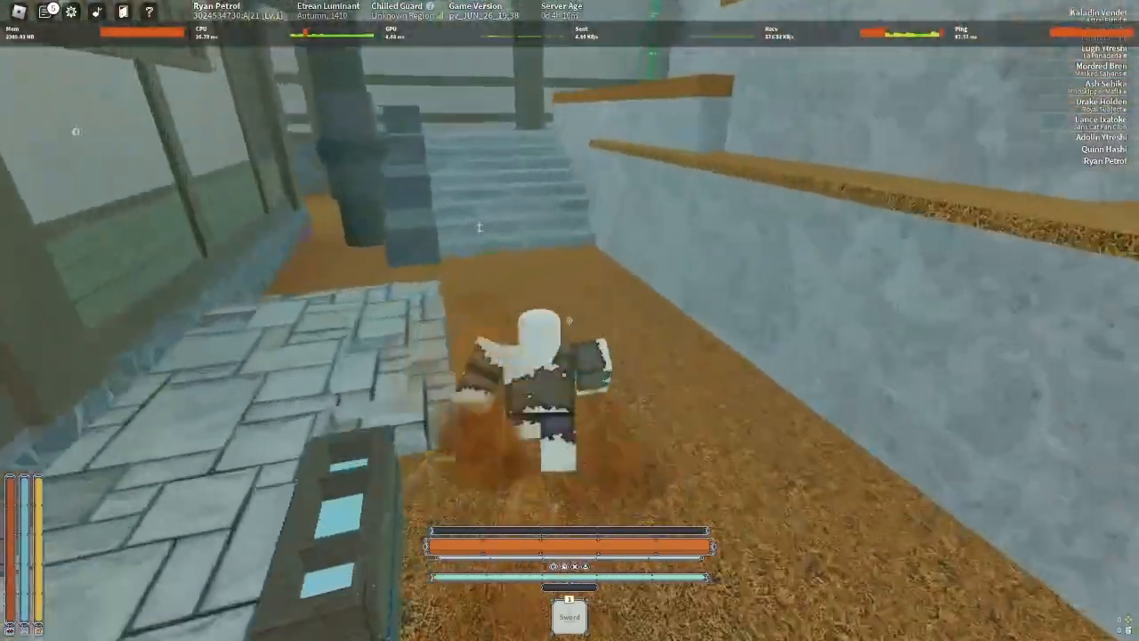
{"action": "key", "text": "w"}
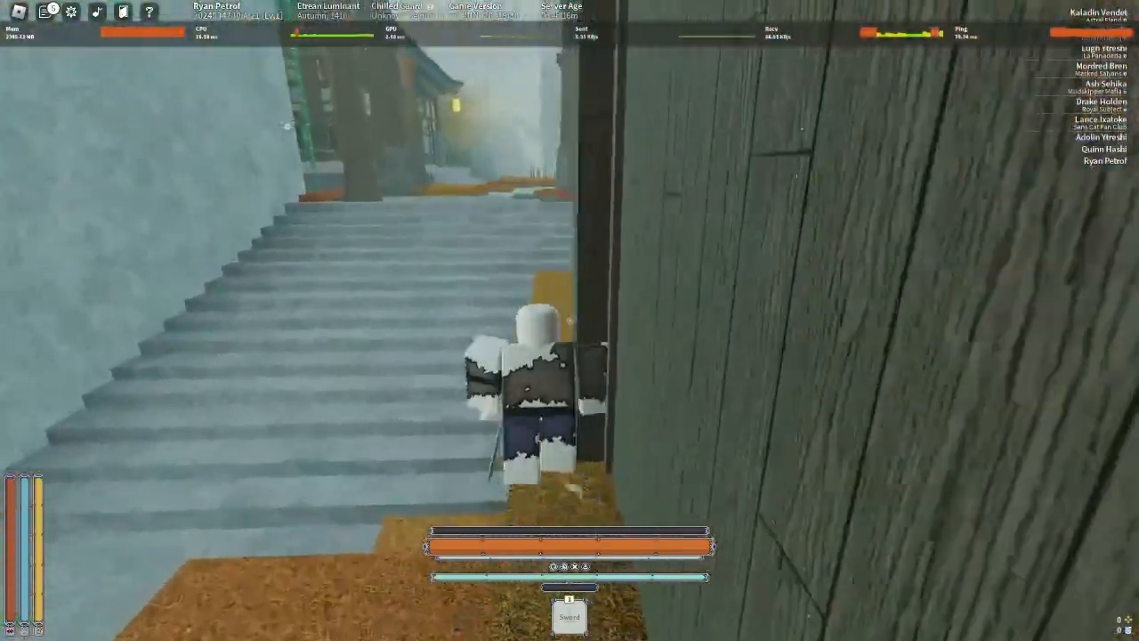
Run through town past the smith's building, around the rock pillar and over the ledges toward a building
{"action": "key", "text": "w"}
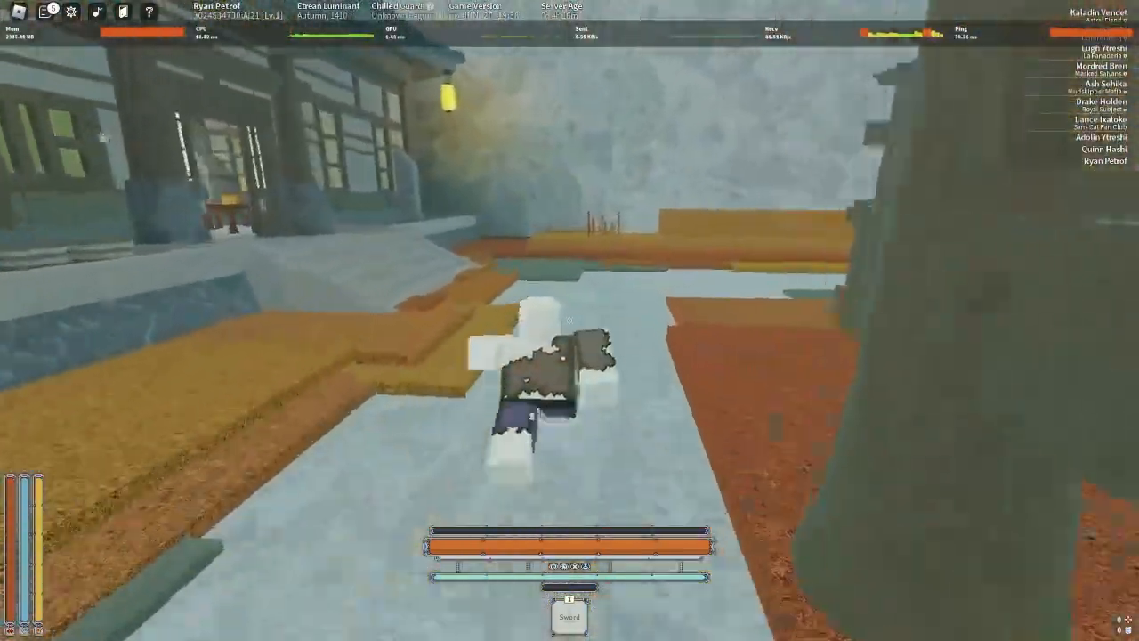
{"action": "key", "text": "w"}
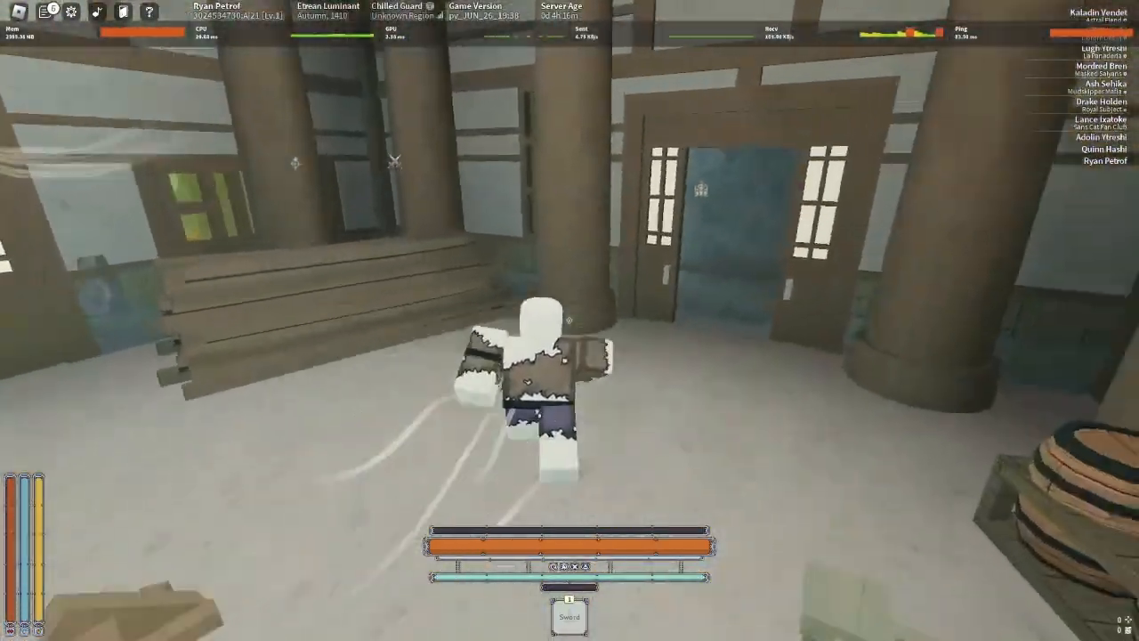
{"action": "key", "text": "w"}
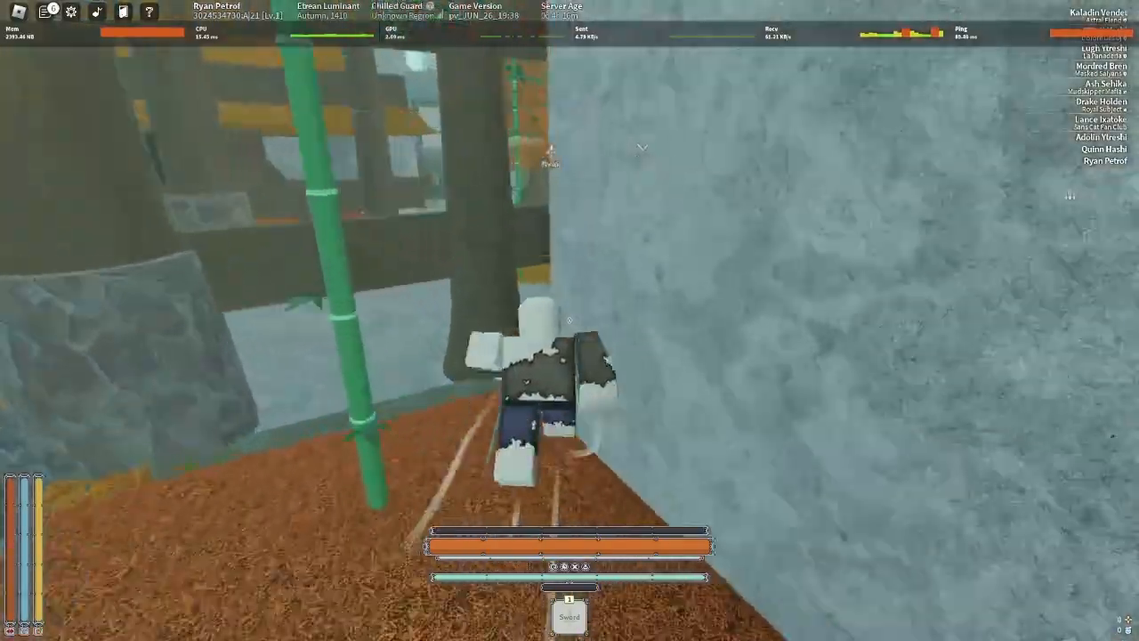
{"action": "key", "text": "w"}
{"action": "key", "text": "space"}
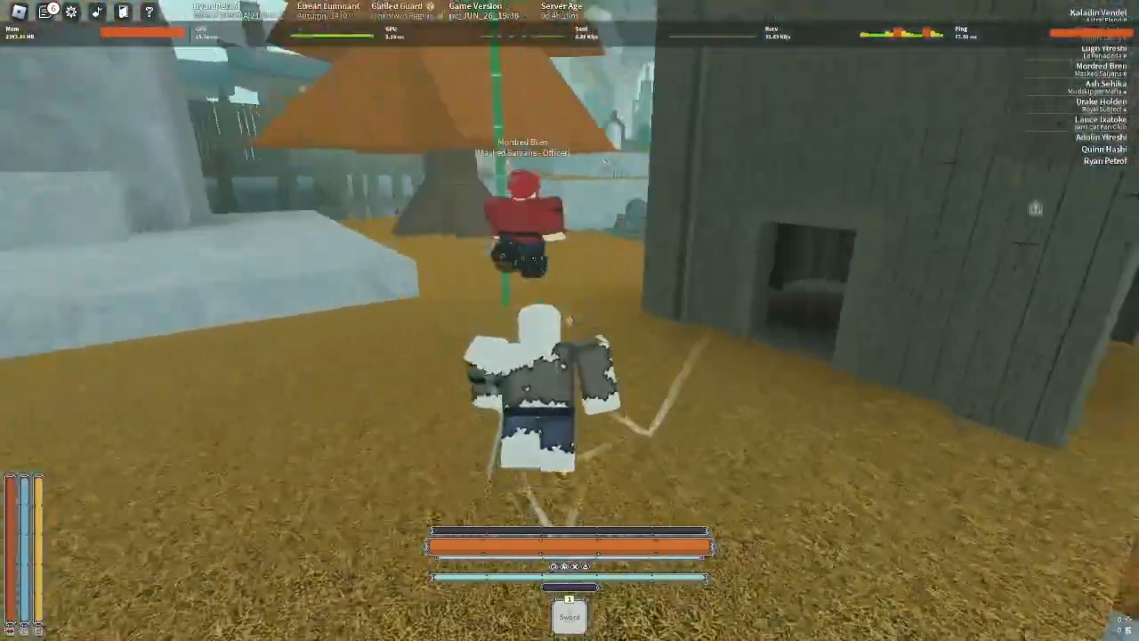
{"action": "key", "text": "w"}
{"action": "key", "text": "w"}
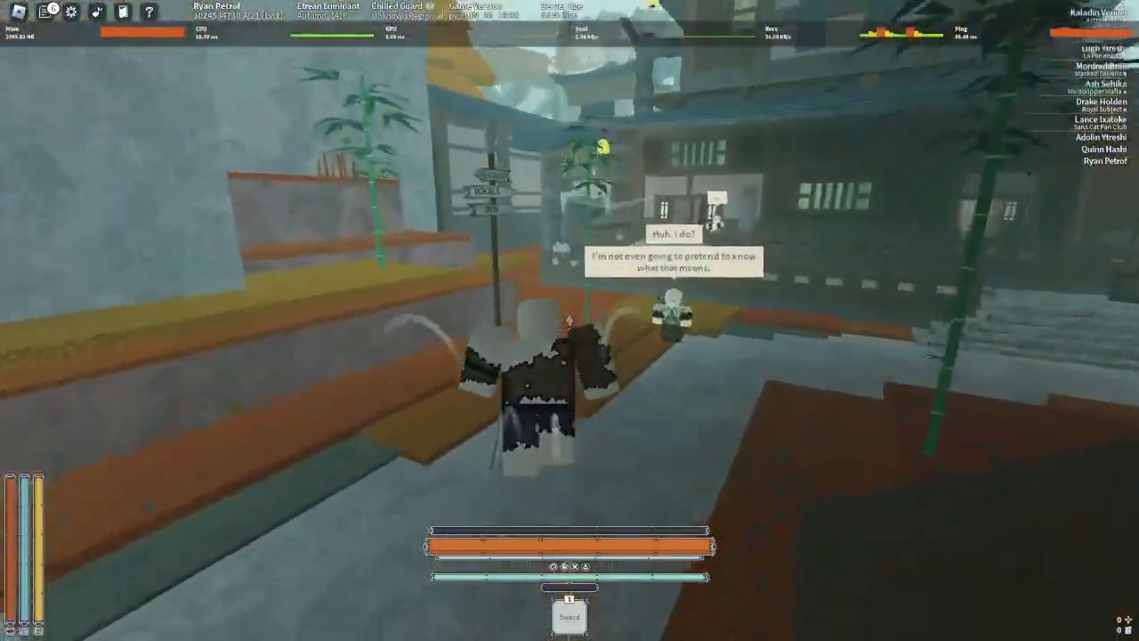
{"action": "key", "text": "w"}
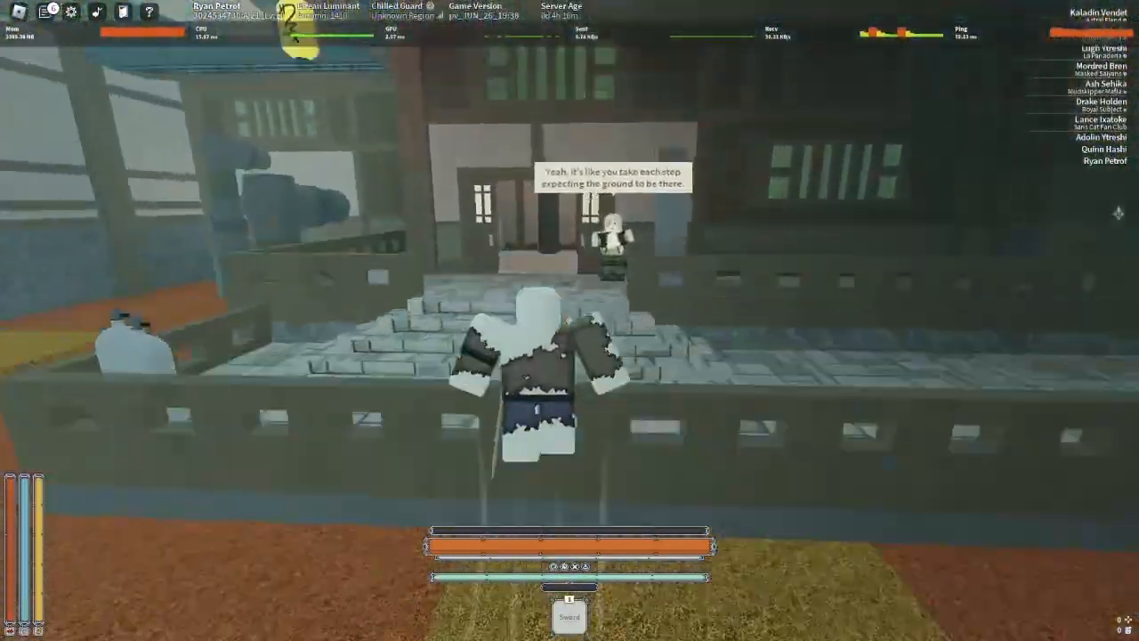
{"action": "key", "text": "w"}
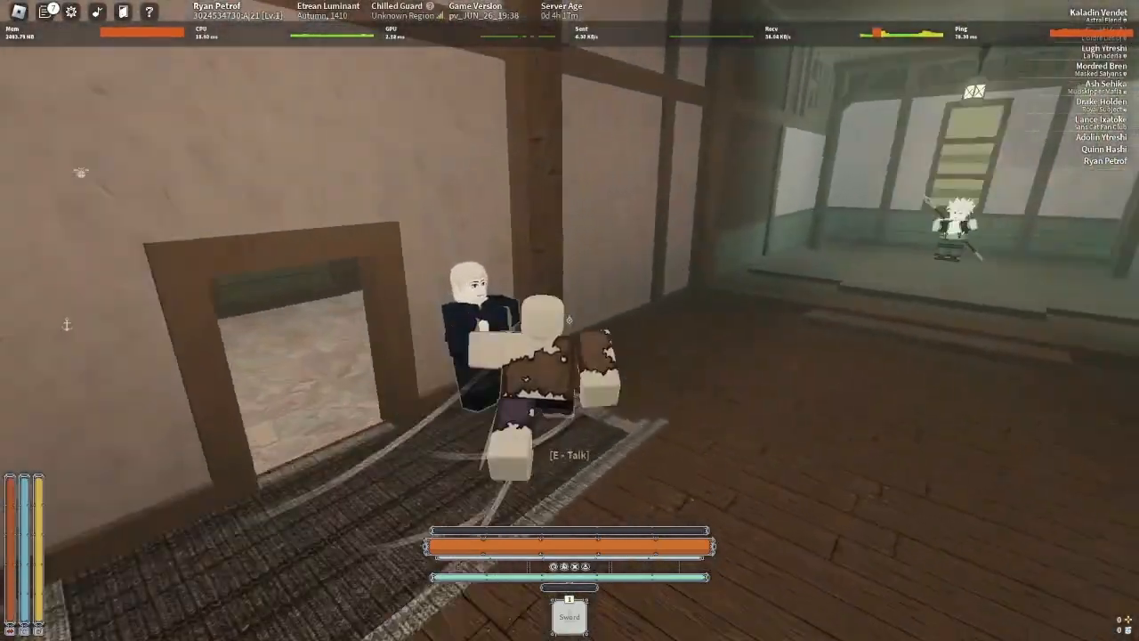
Leave the building, climb the stone path to the arched bridge and scale the wall below it
{"action": "key", "text": "w"}
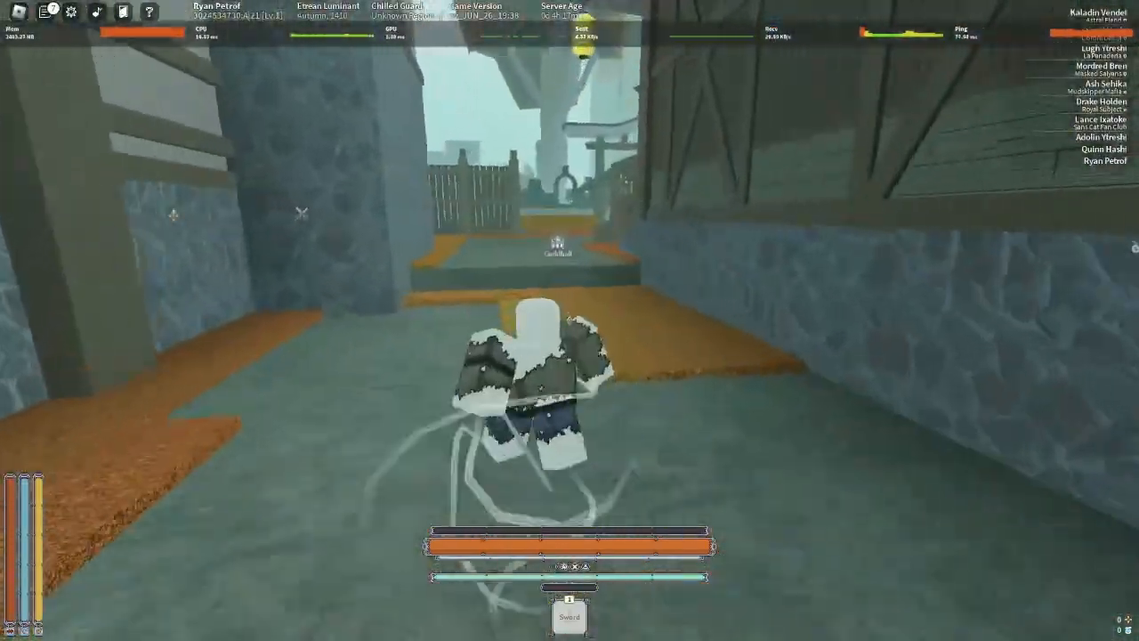
{"action": "key", "text": "w"}
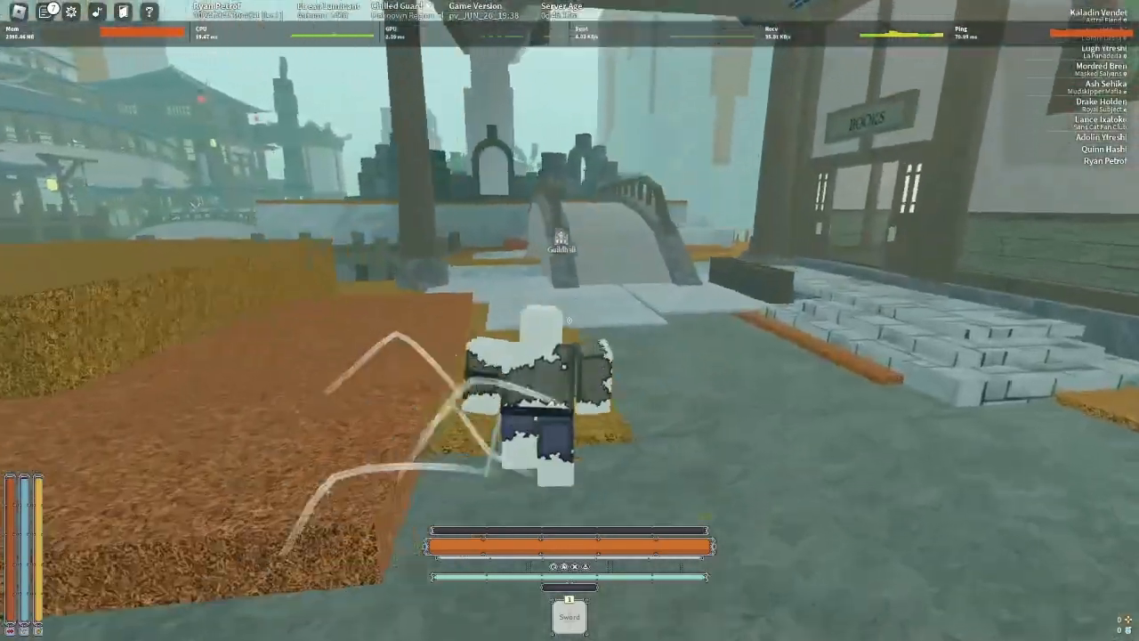
{"action": "key", "text": "w"}
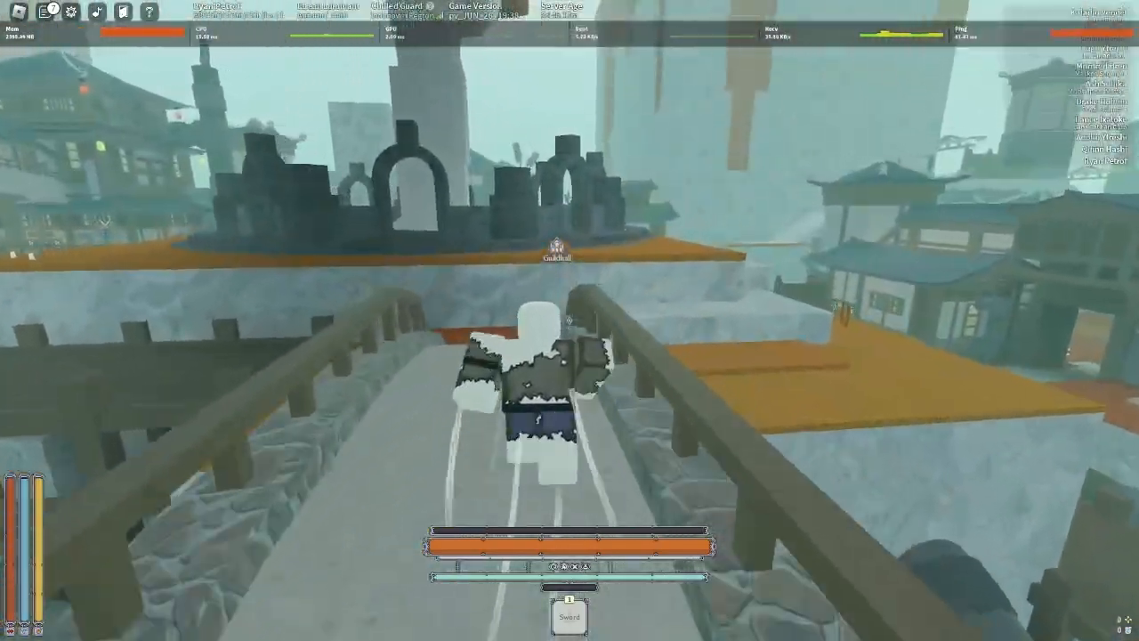
{"action": "key", "text": "w"}
{"action": "key", "text": "space"}
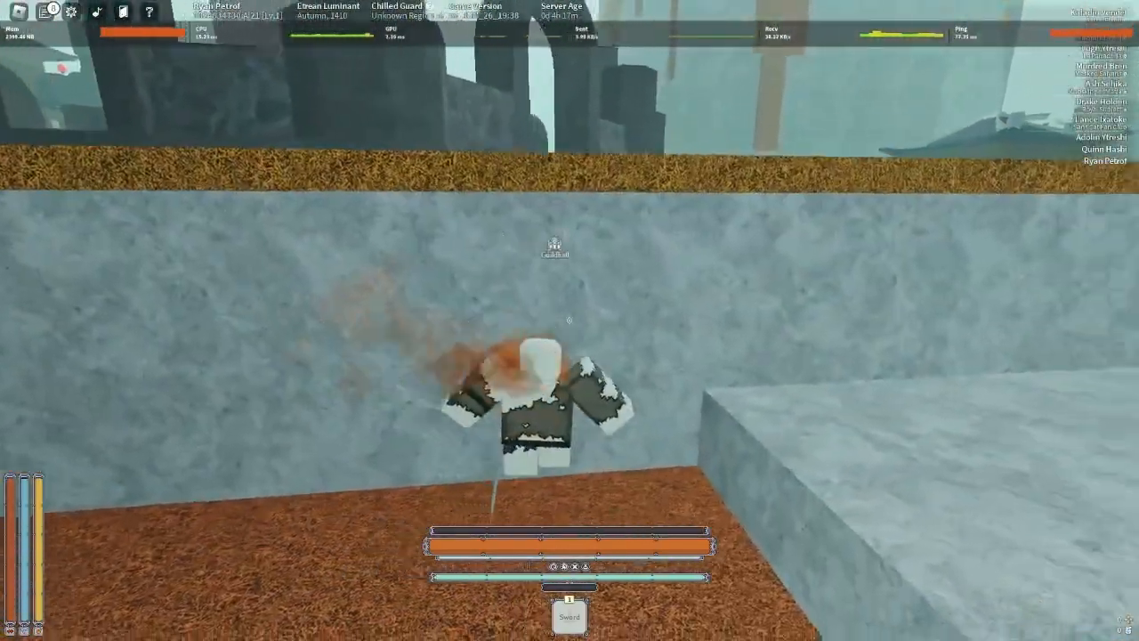
{"action": "key", "text": "w"}
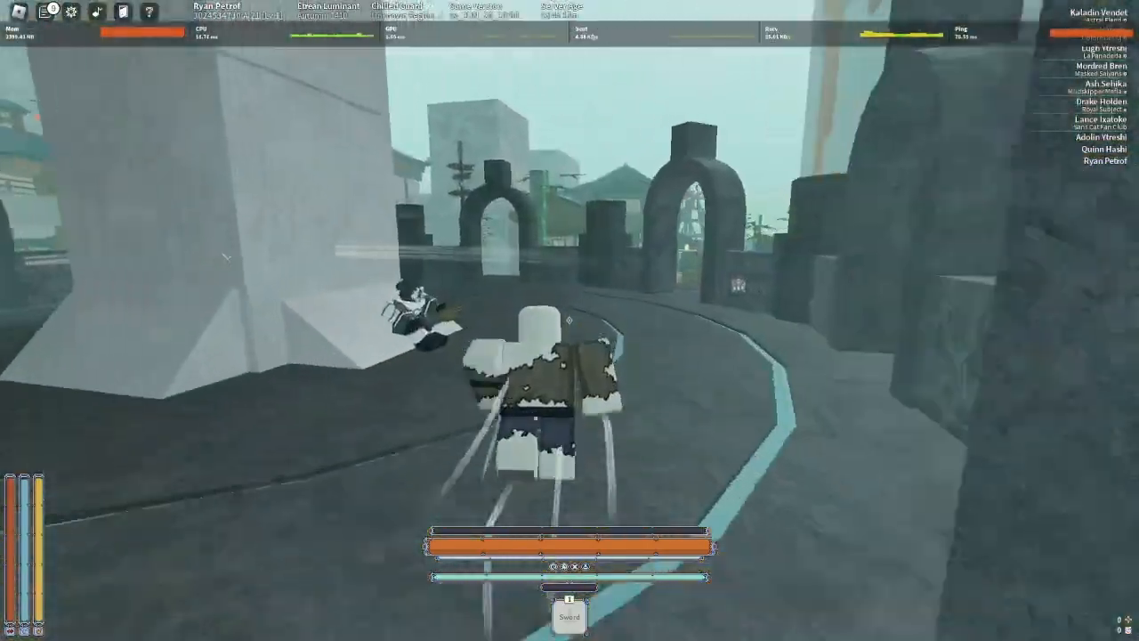
Sprint through the archway, along the railed bridge and down the town street
{"action": "key", "text": "w"}
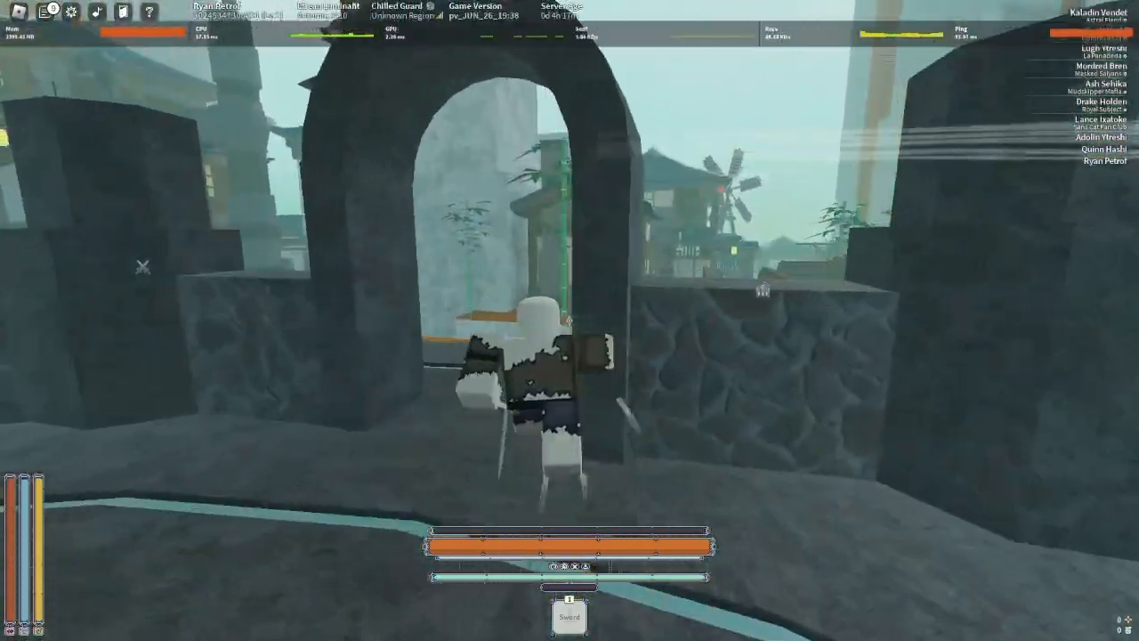
{"action": "key", "text": "w"}
{"action": "key", "text": "space"}
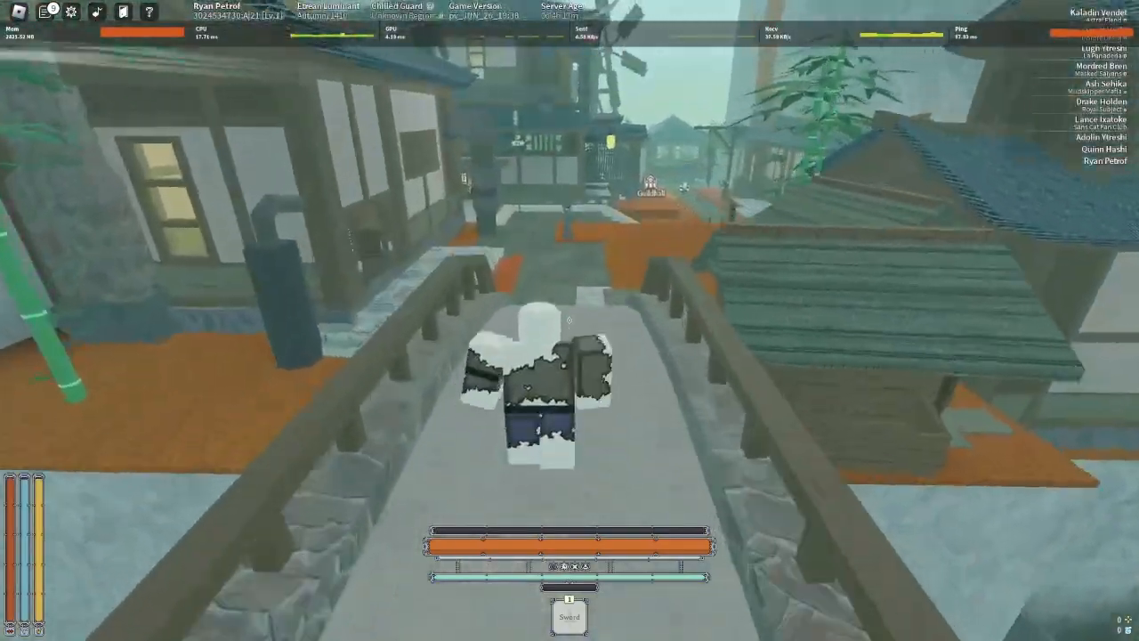
{"action": "key", "text": "w"}
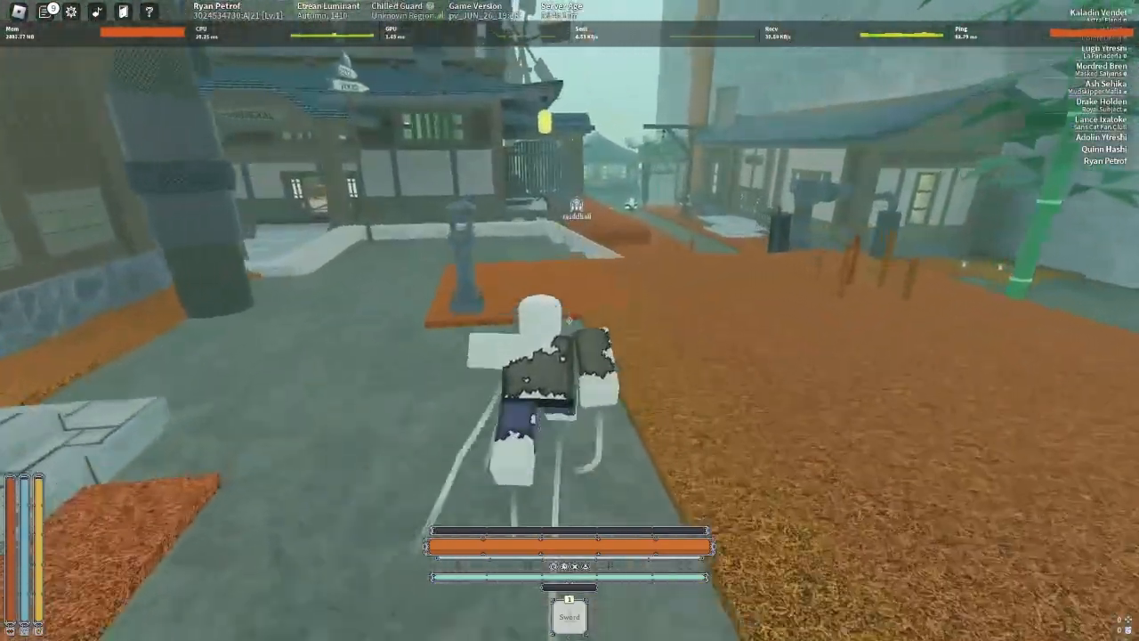
{"action": "key", "text": "w"}
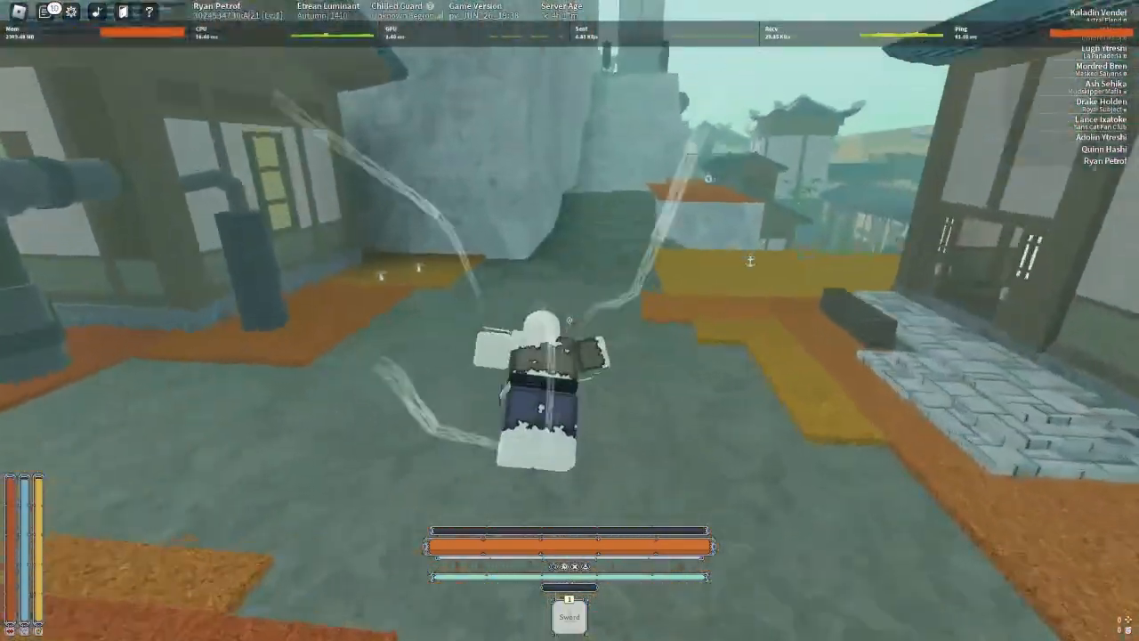
{"action": "key", "text": "w"}
Climb the wall stairs onto the ledge, enter the courtyard and cross the wooden bridge
{"action": "key", "text": "w"}
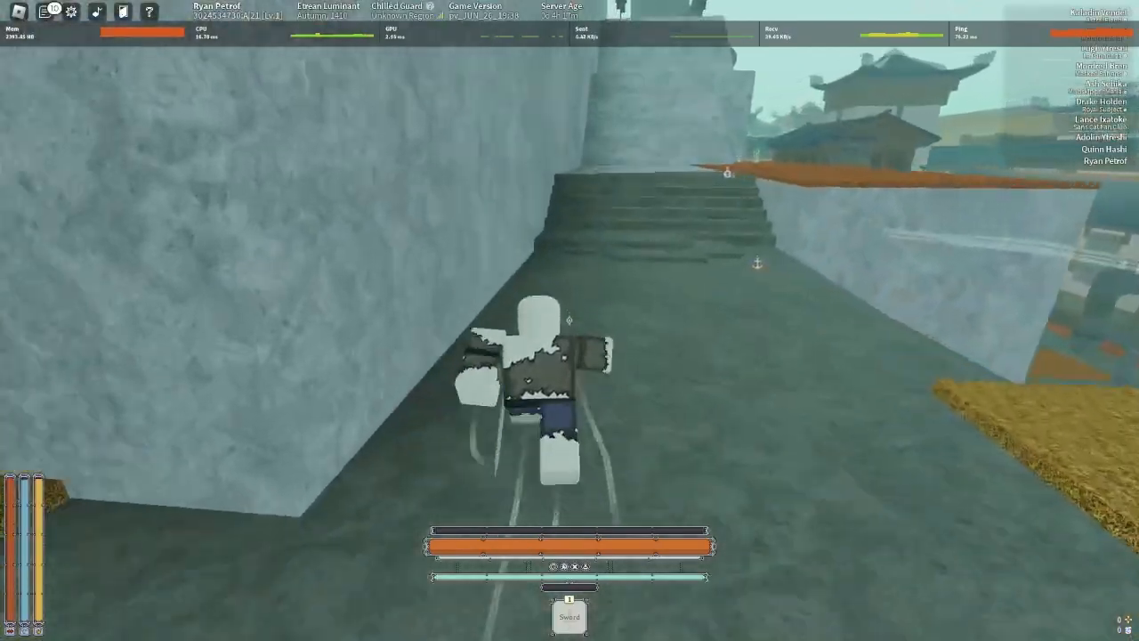
{"action": "key", "text": "w"}
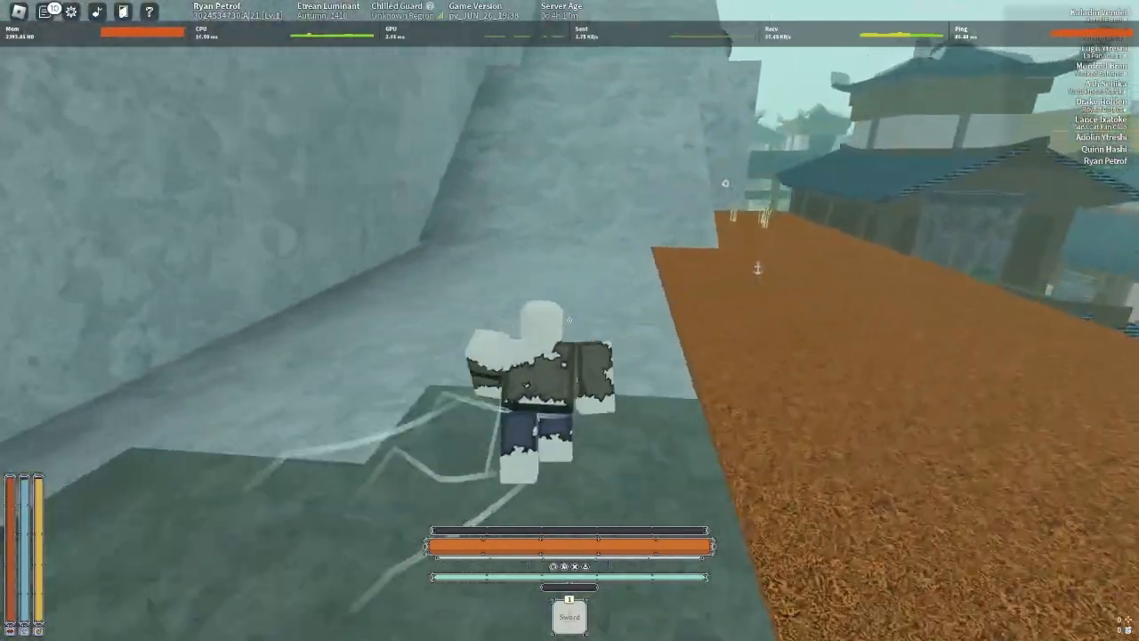
{"action": "key", "text": "w"}
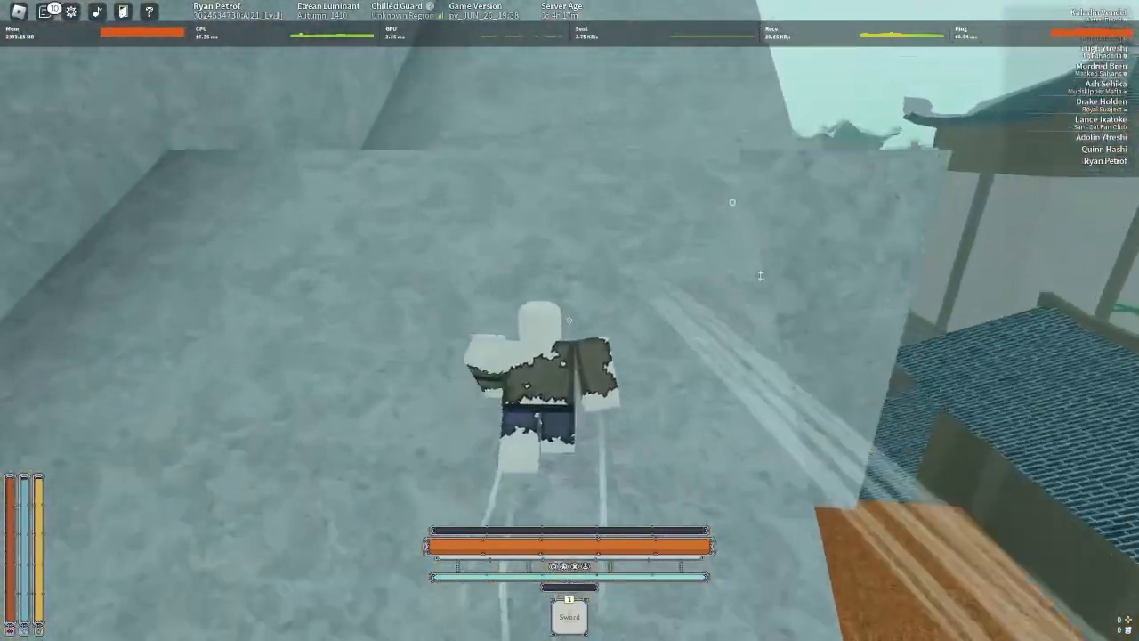
{"action": "key", "text": "w"}
{"action": "key", "text": "w"}
{"action": "key", "text": "w"}
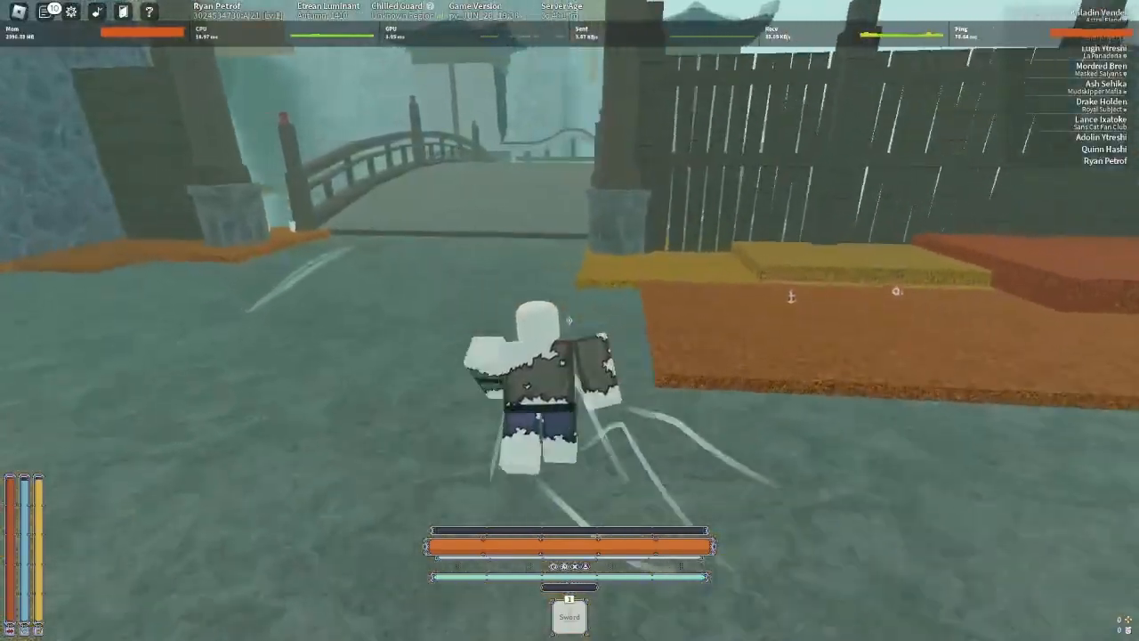
{"action": "key", "text": "w"}
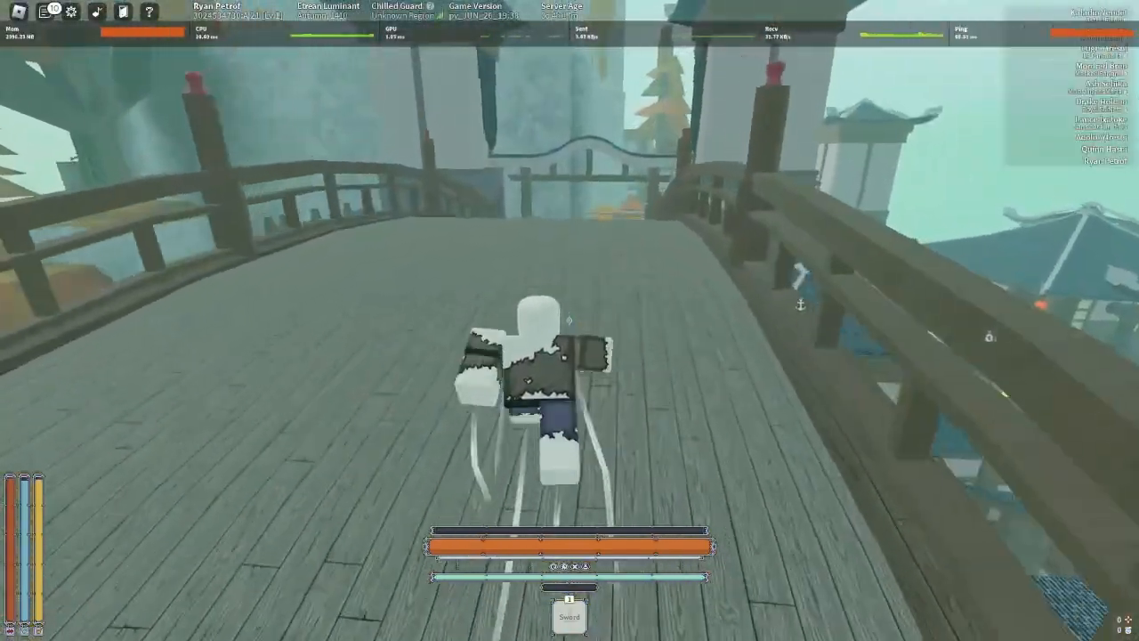
{"action": "key", "text": "w"}
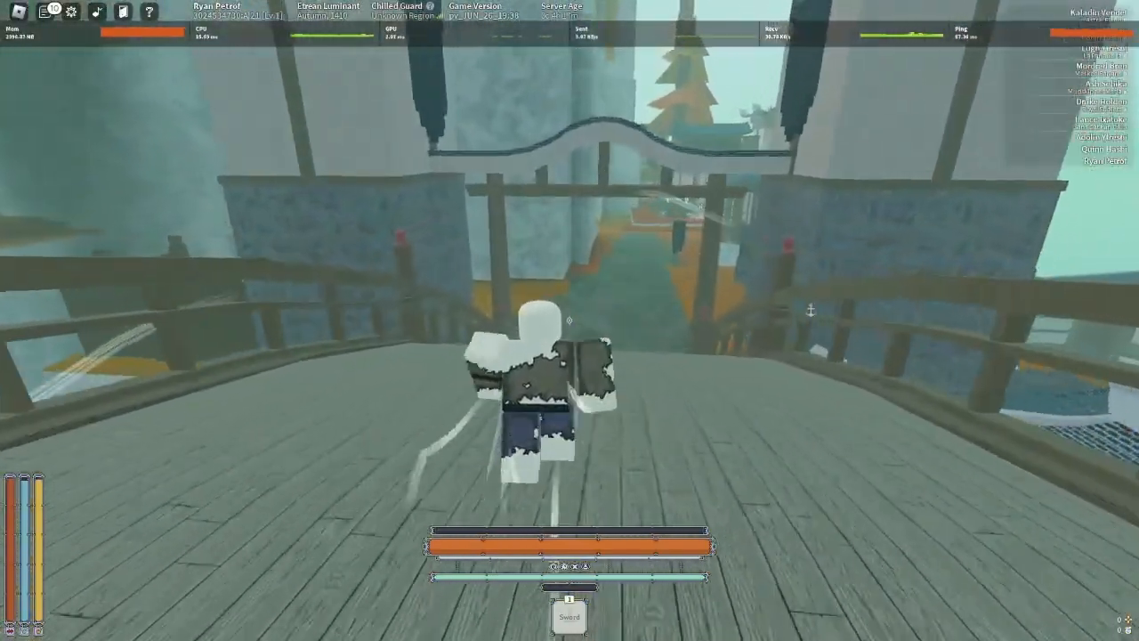
{"action": "key", "text": "w"}
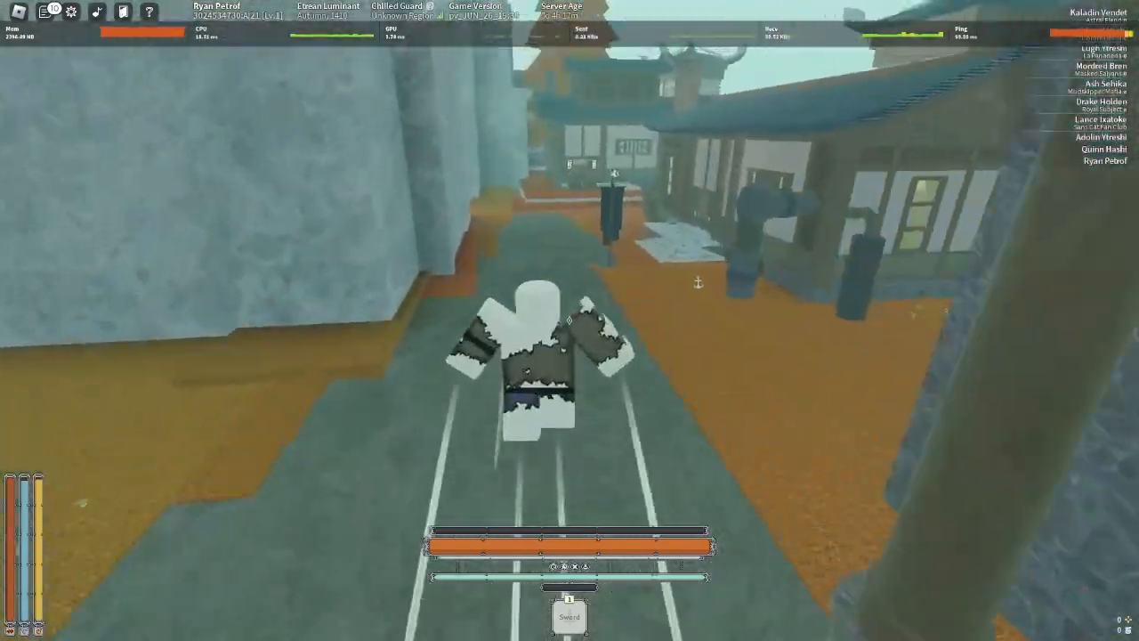
Run down the town street, cross the bridge and get up onto the rooftops
{"action": "key", "text": "w"}
{"action": "key", "text": "w"}
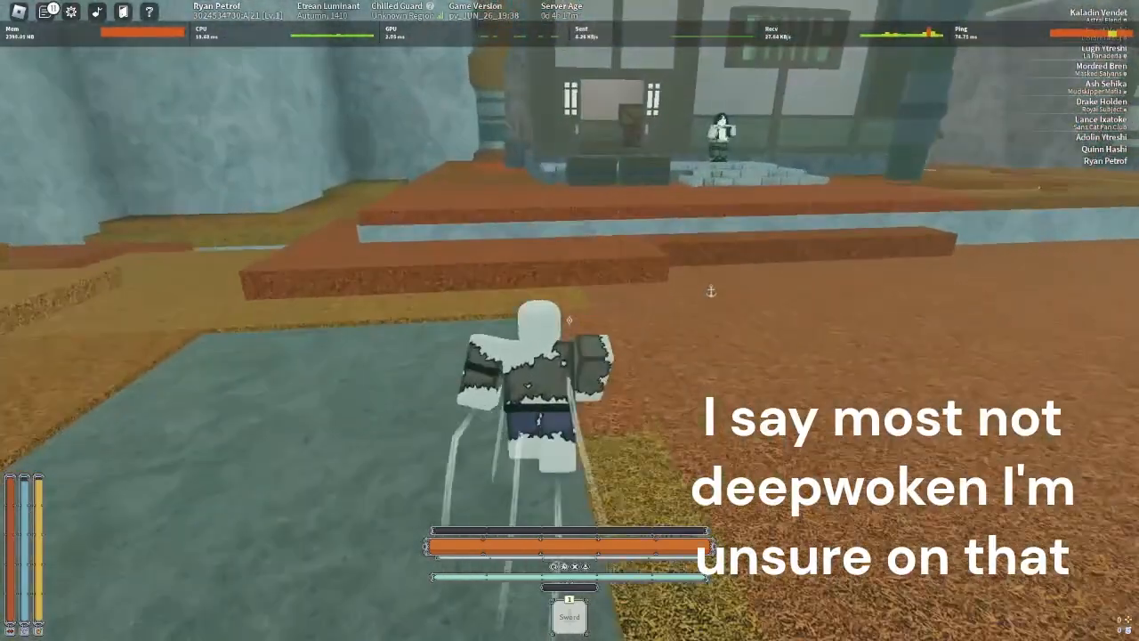
{"action": "key", "text": "w"}
{"action": "key", "text": "w"}
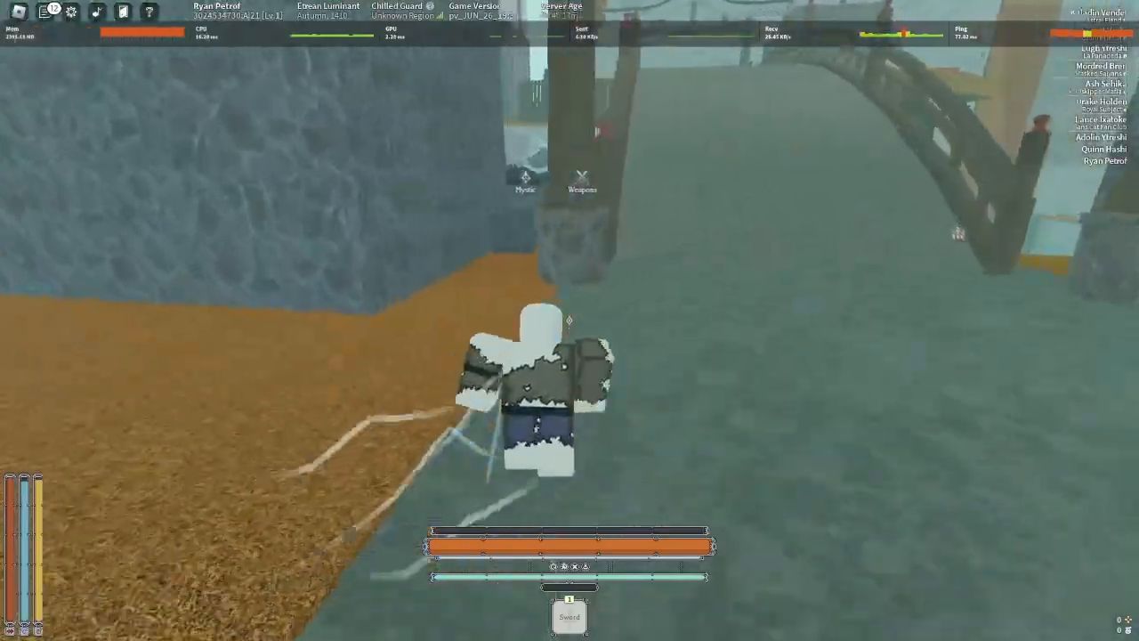
{"action": "key", "text": "w"}
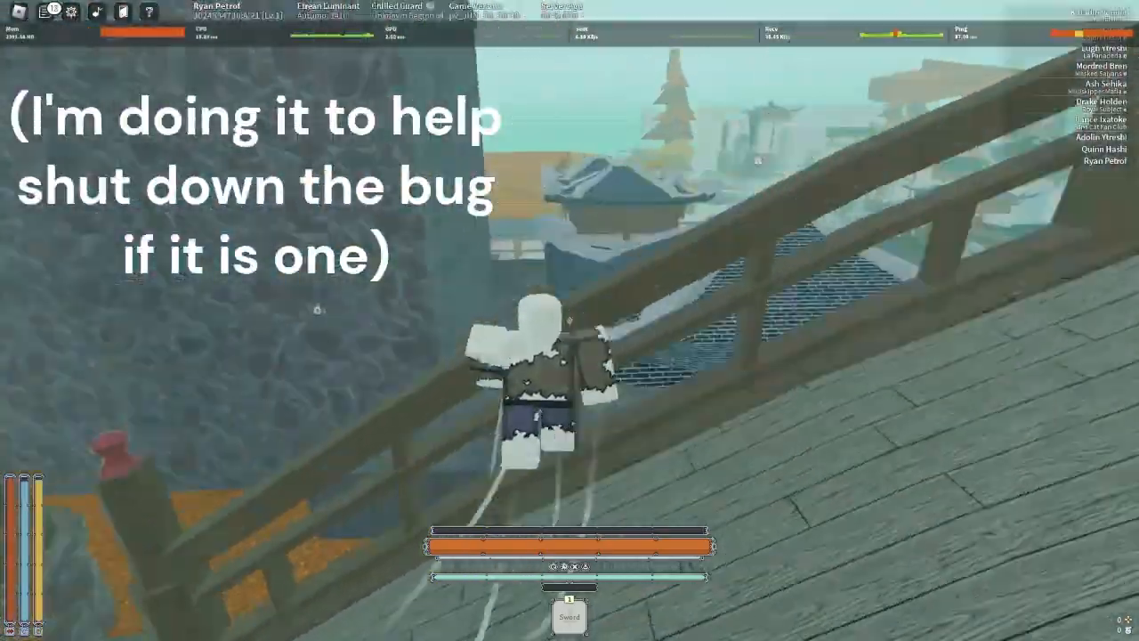
{"action": "key", "text": "w"}
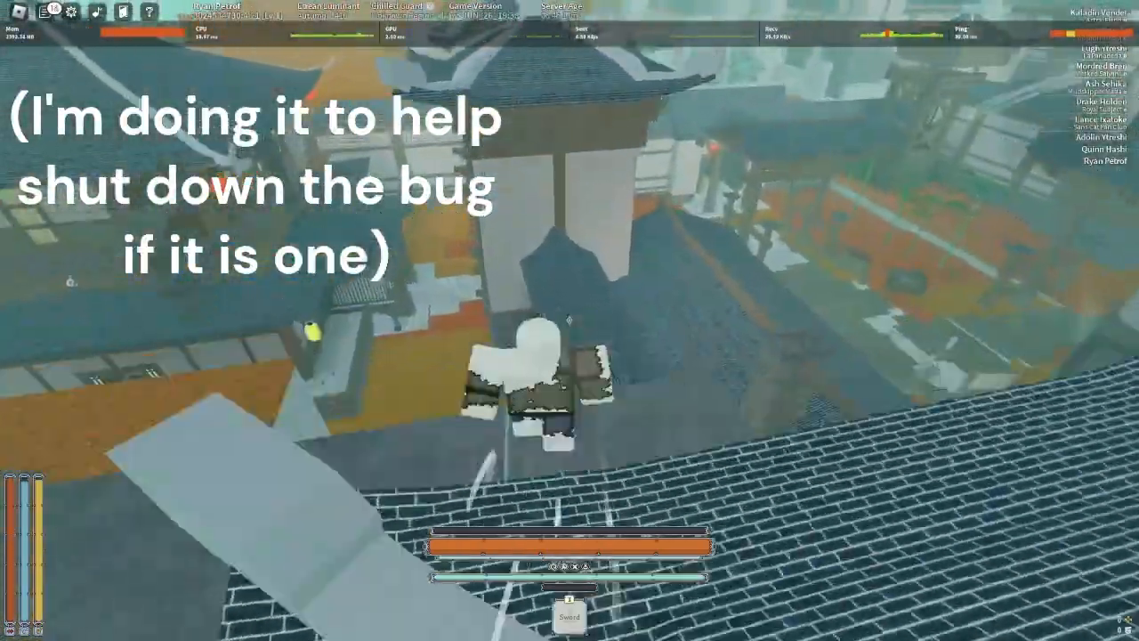
Cross the tiled roof, drop into the courtyard, descend the stairway and stop facing the camera
{"action": "key", "text": "w"}
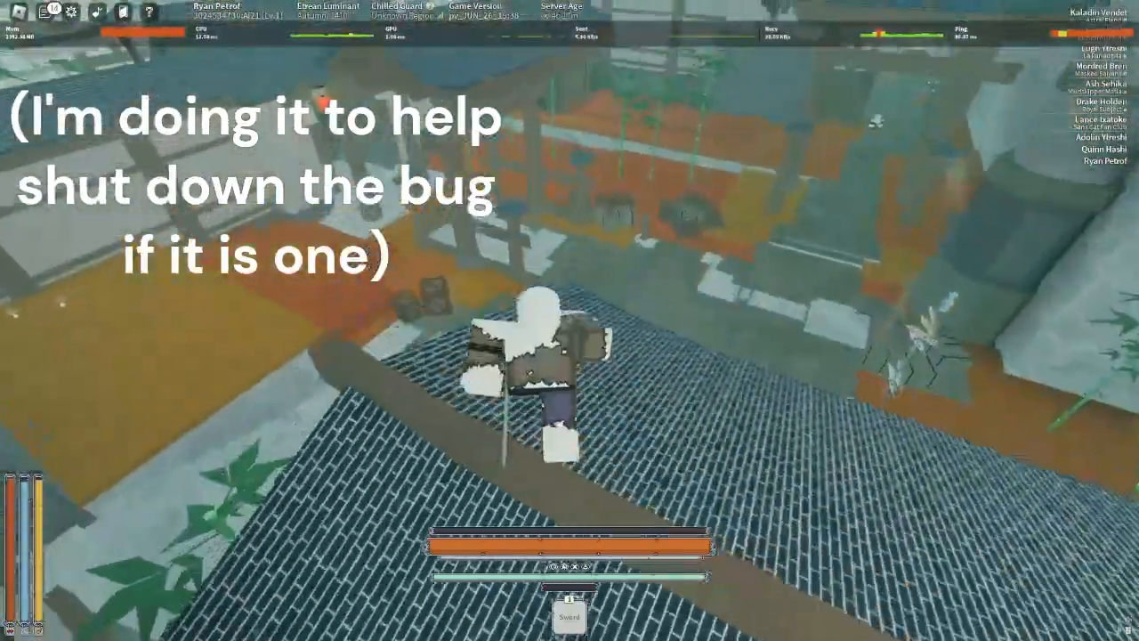
{"action": "key", "text": "w"}
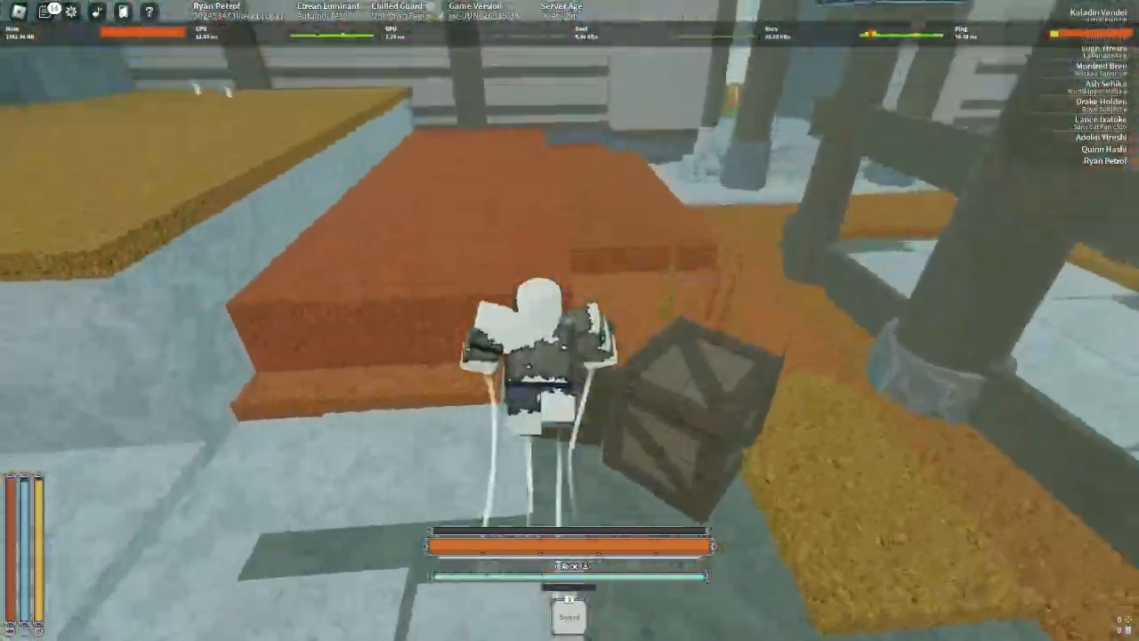
{"action": "key", "text": "w"}
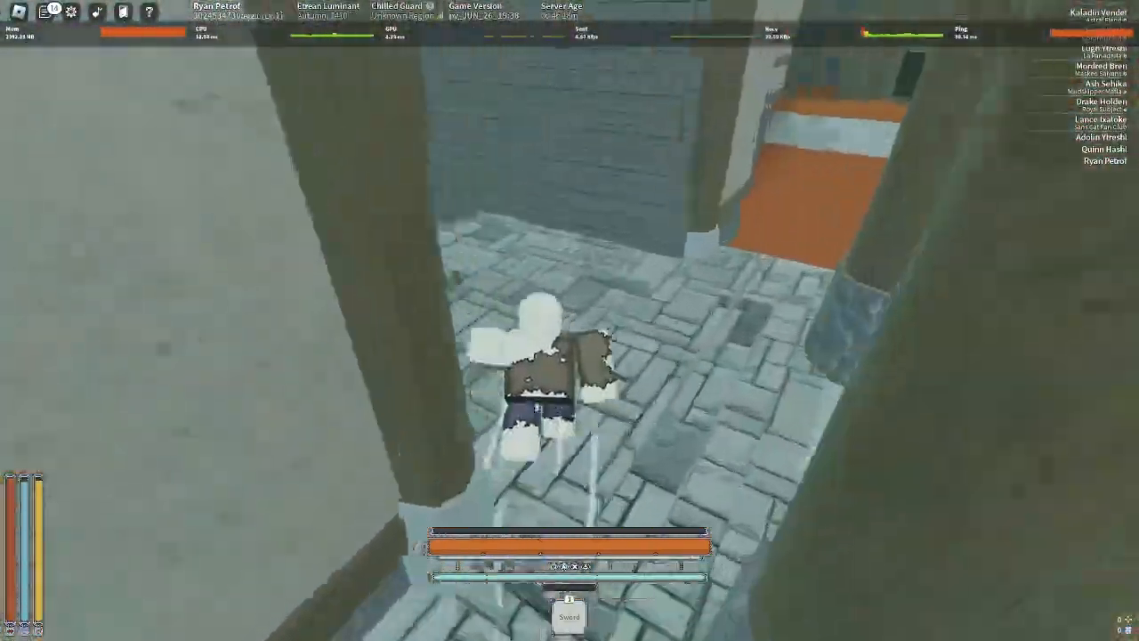
{"action": "key", "text": "w"}
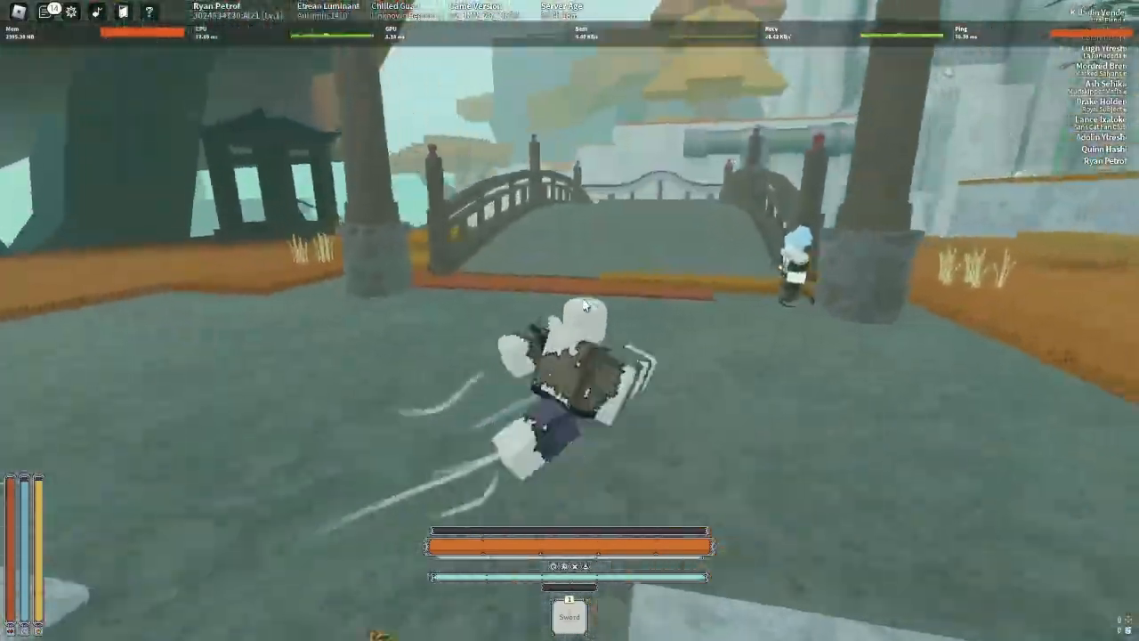
{"action": "key", "text": "w"}
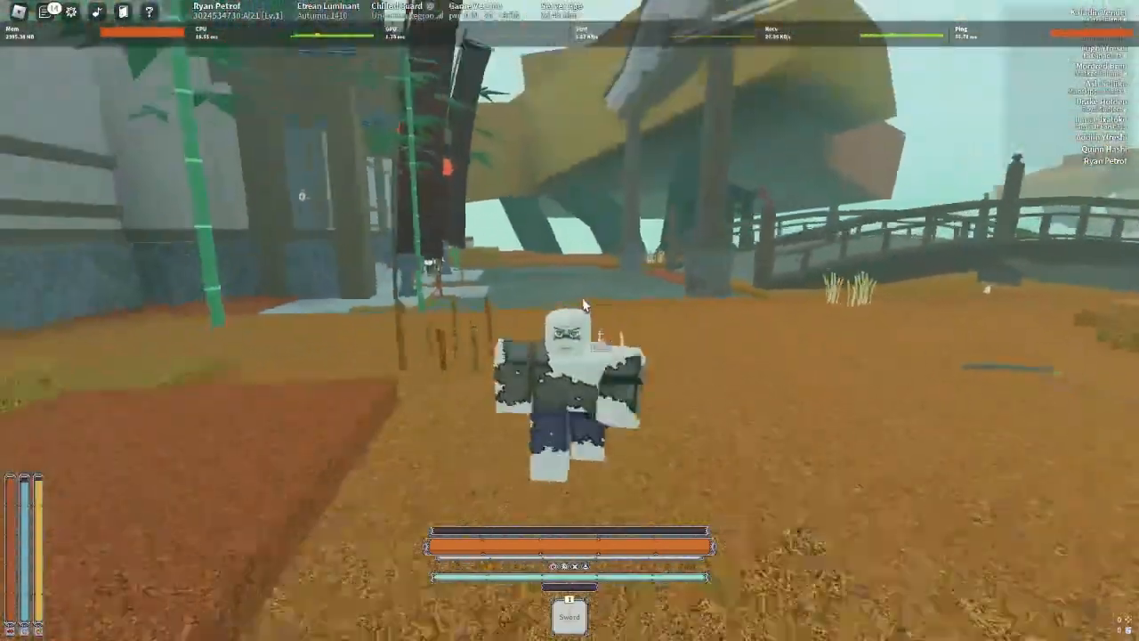
{"action": "key", "text": "s"}
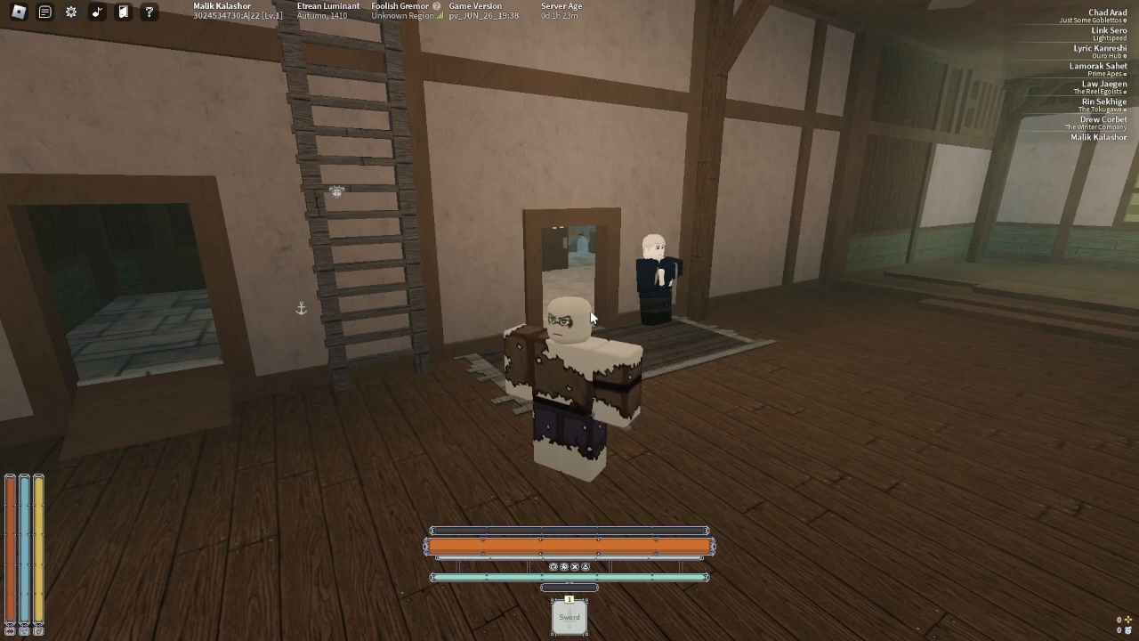
Check Malik Kalashor's stats sheet showing Flamecharm at 10, then close it
{"action": "key", "text": "Tab"}
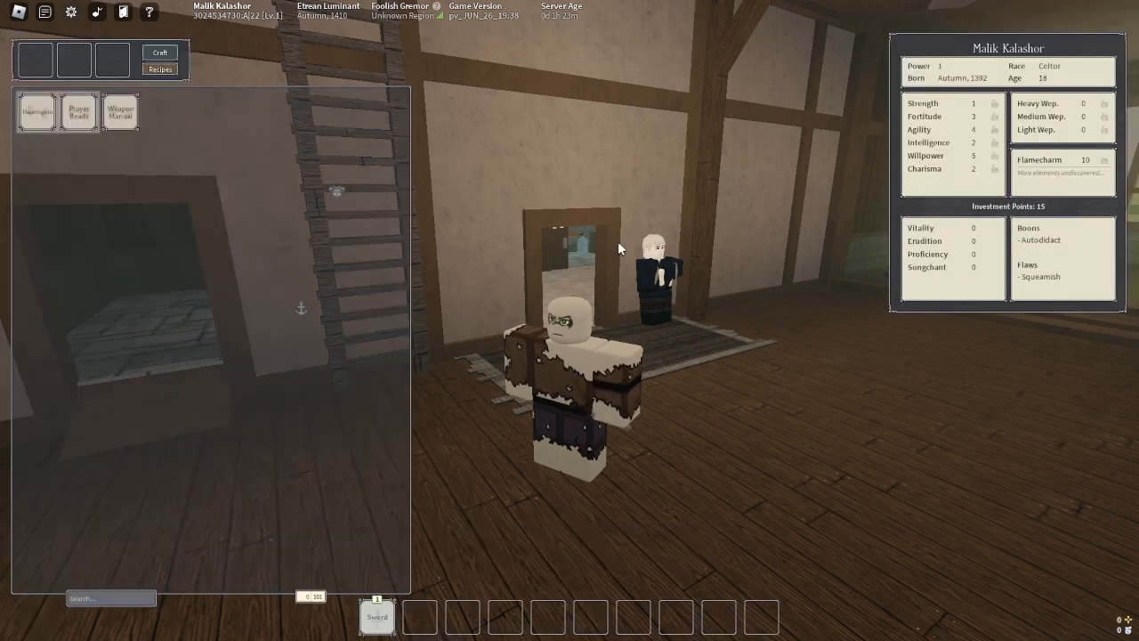
{"action": "key", "text": "Tab"}
Walk out the doorway, climb onto the town rooftops and jump down toward the small room
{"action": "key", "text": "w"}
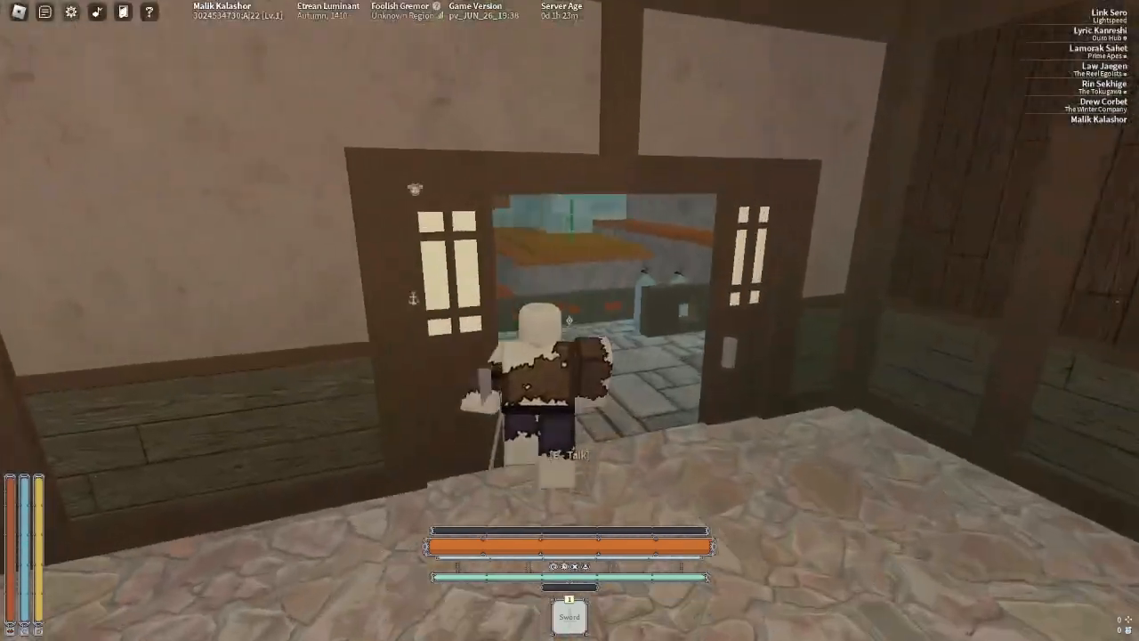
{"action": "key", "text": "w"}
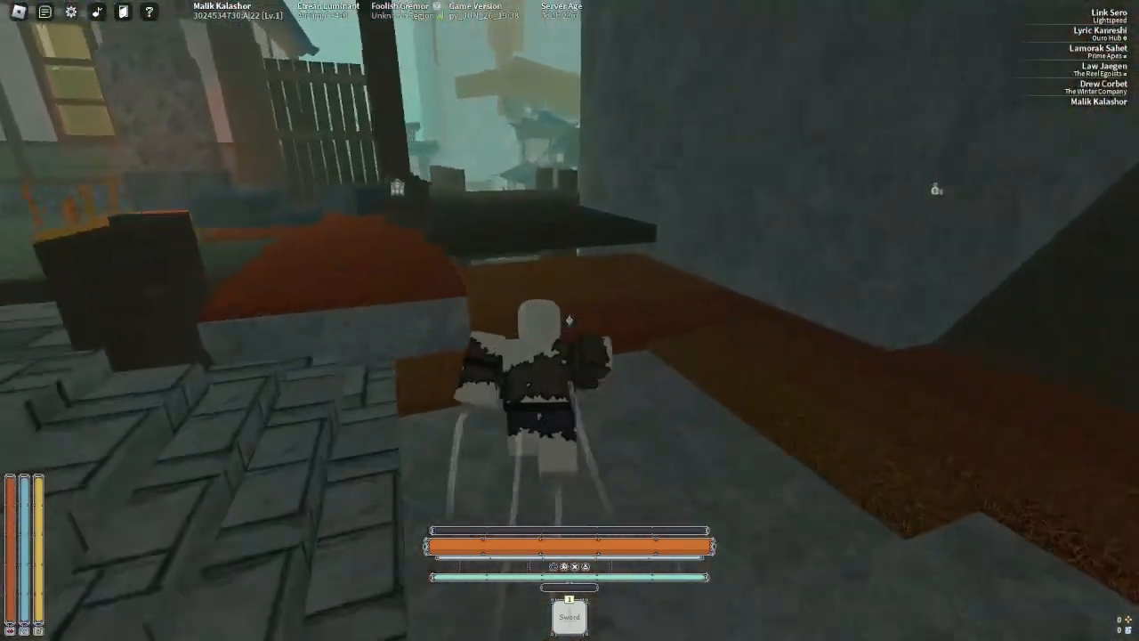
{"action": "key", "text": "w"}
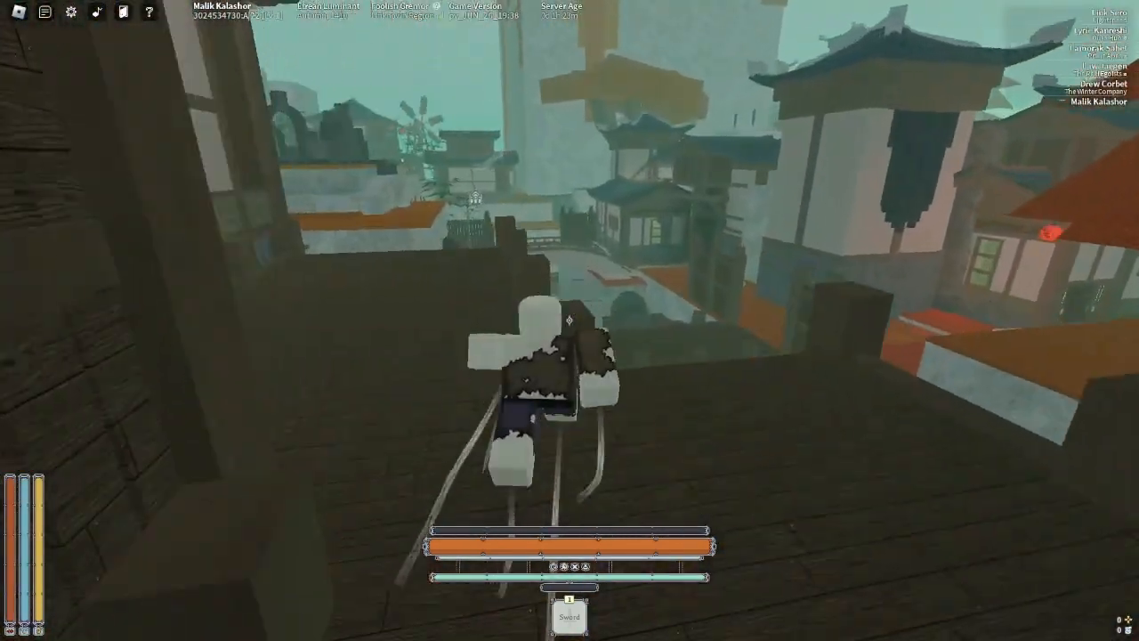
{"action": "key", "text": "w"}
{"action": "key", "text": "space"}
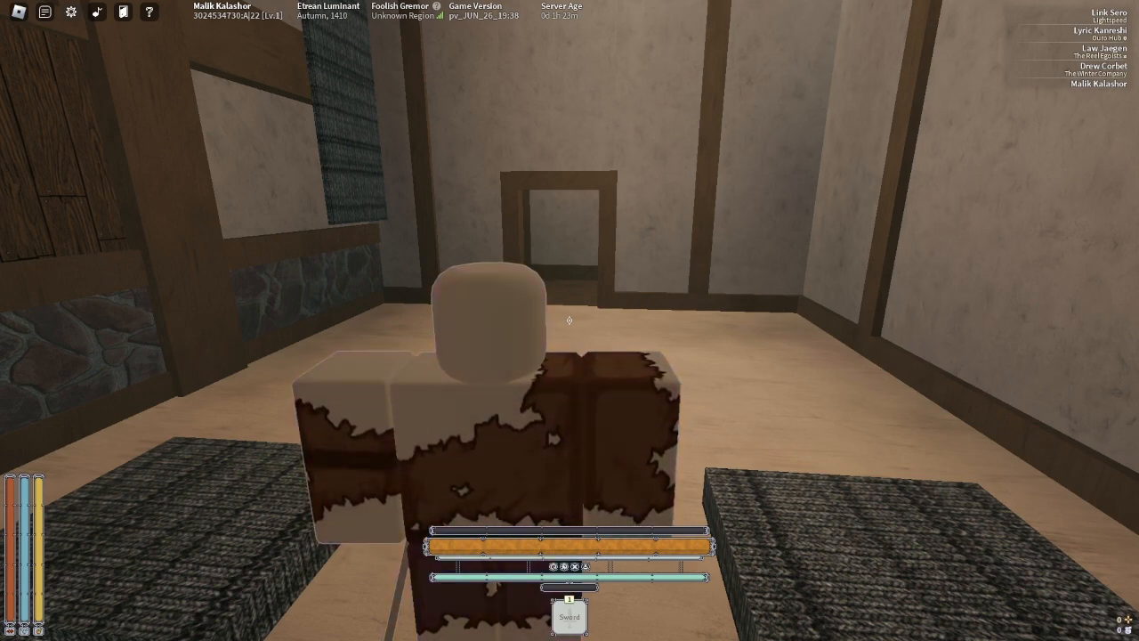
Walk through the room's doorway into the stairwell heading for the forest path
{"action": "key", "text": "w"}
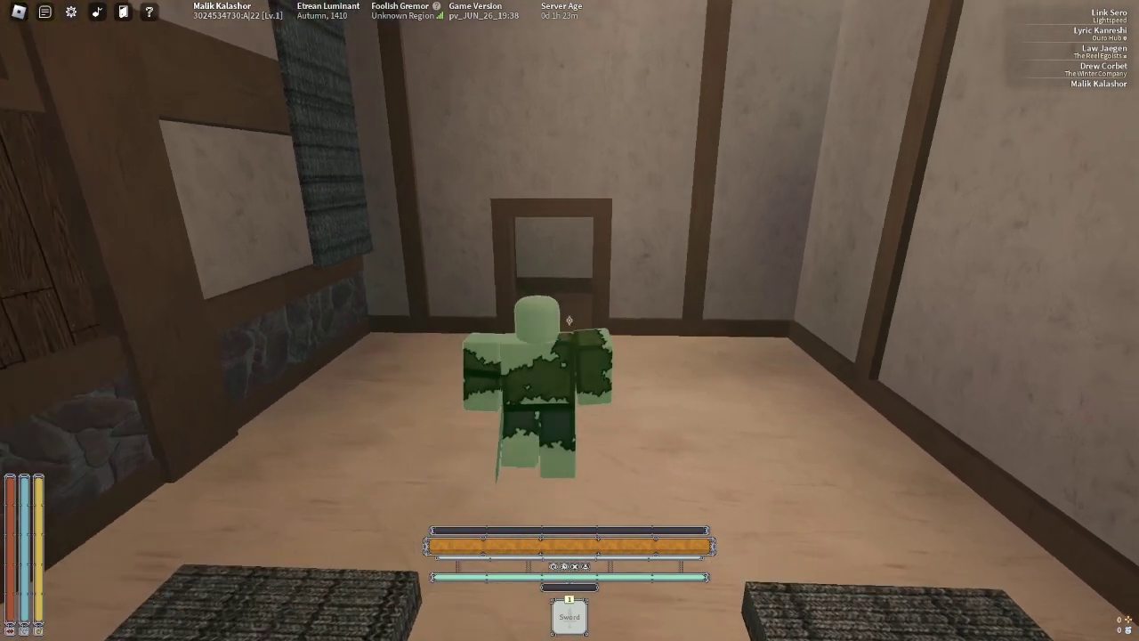
{"action": "key", "text": "w"}
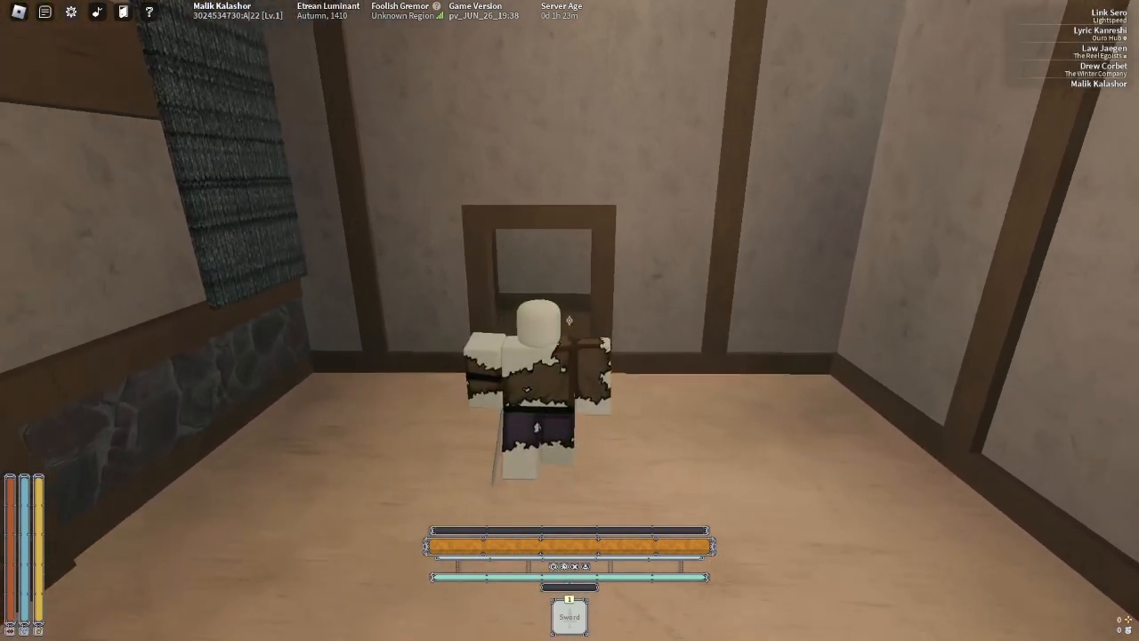
{"action": "key", "text": "w"}
{"action": "key", "text": "w"}
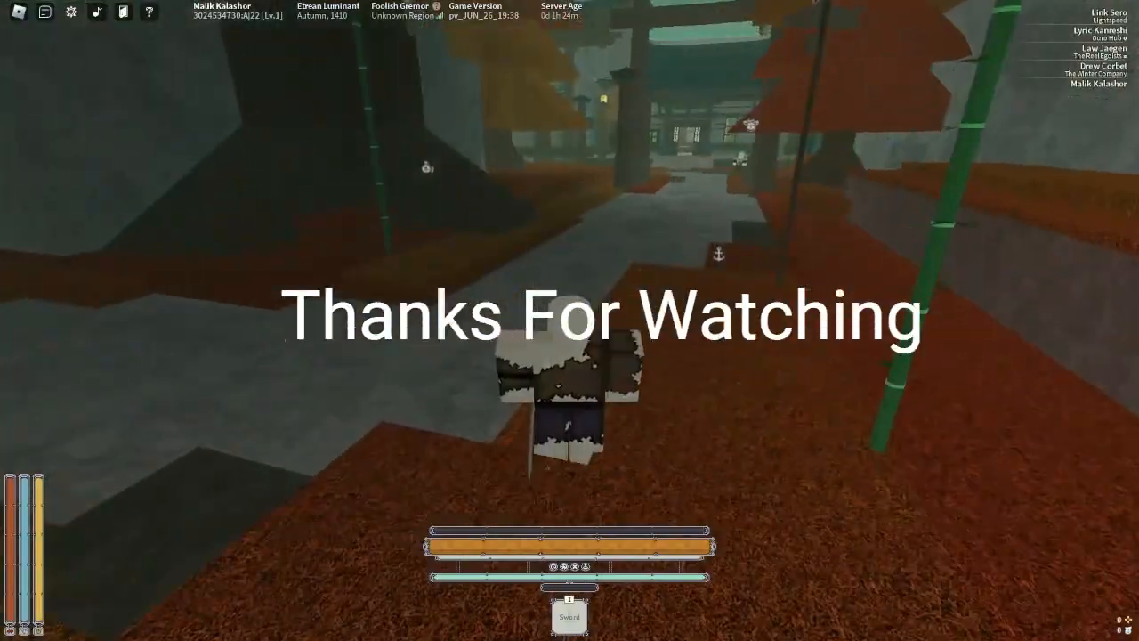